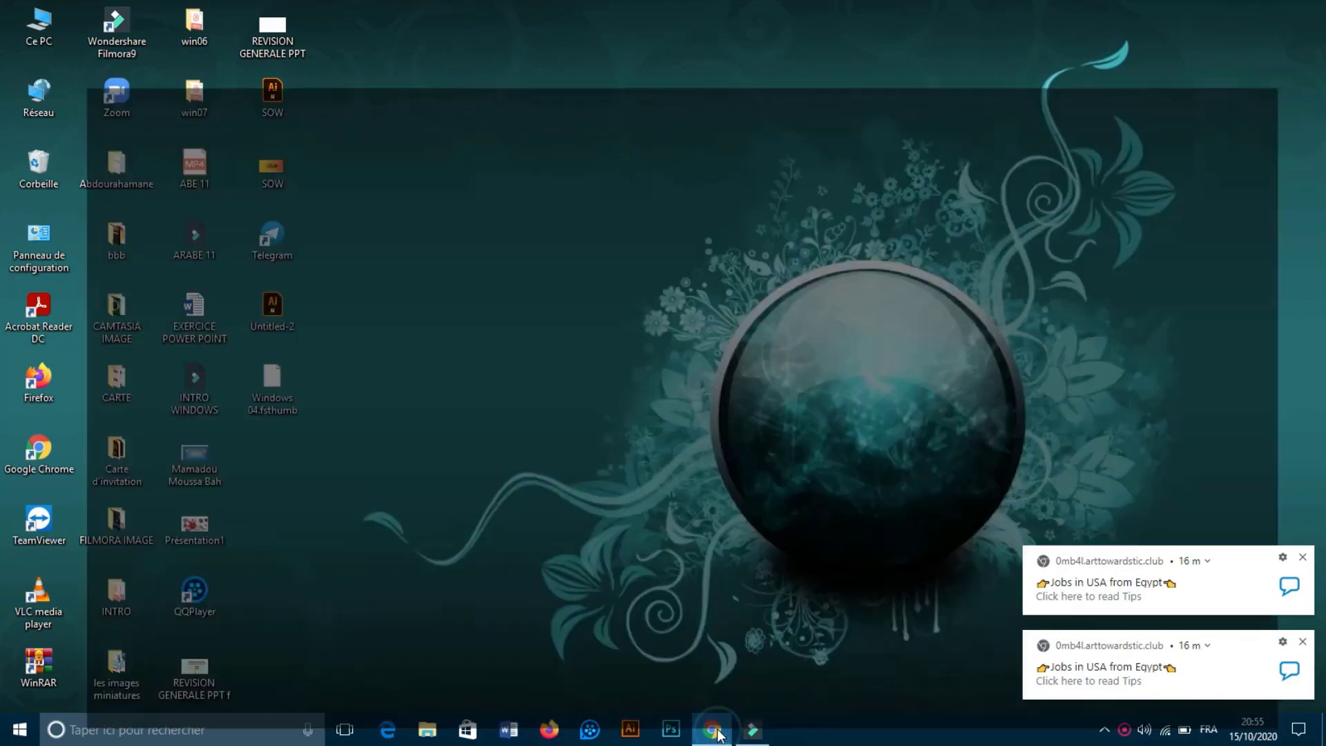
Bring Chrome back up and open a new tab on the Google search page.
left_click(711, 649)
left_click(359, 15)
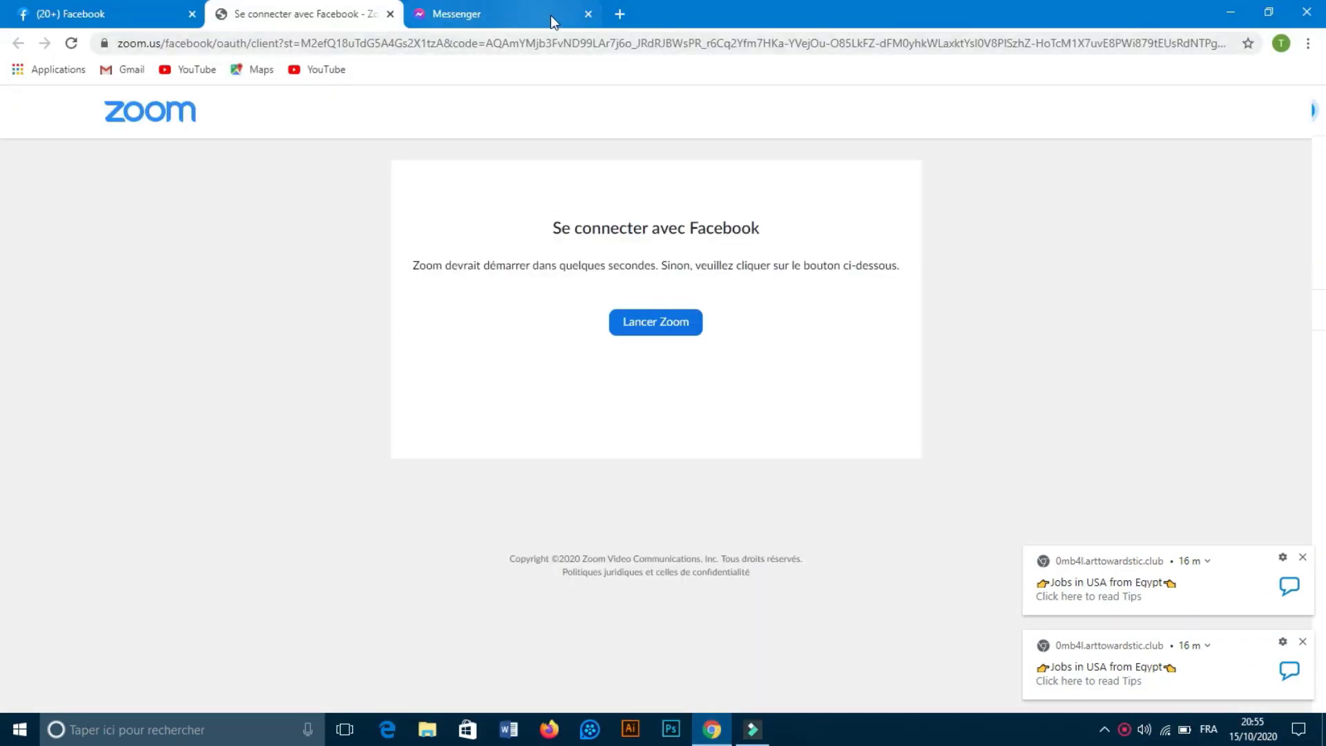
left_click(620, 14)
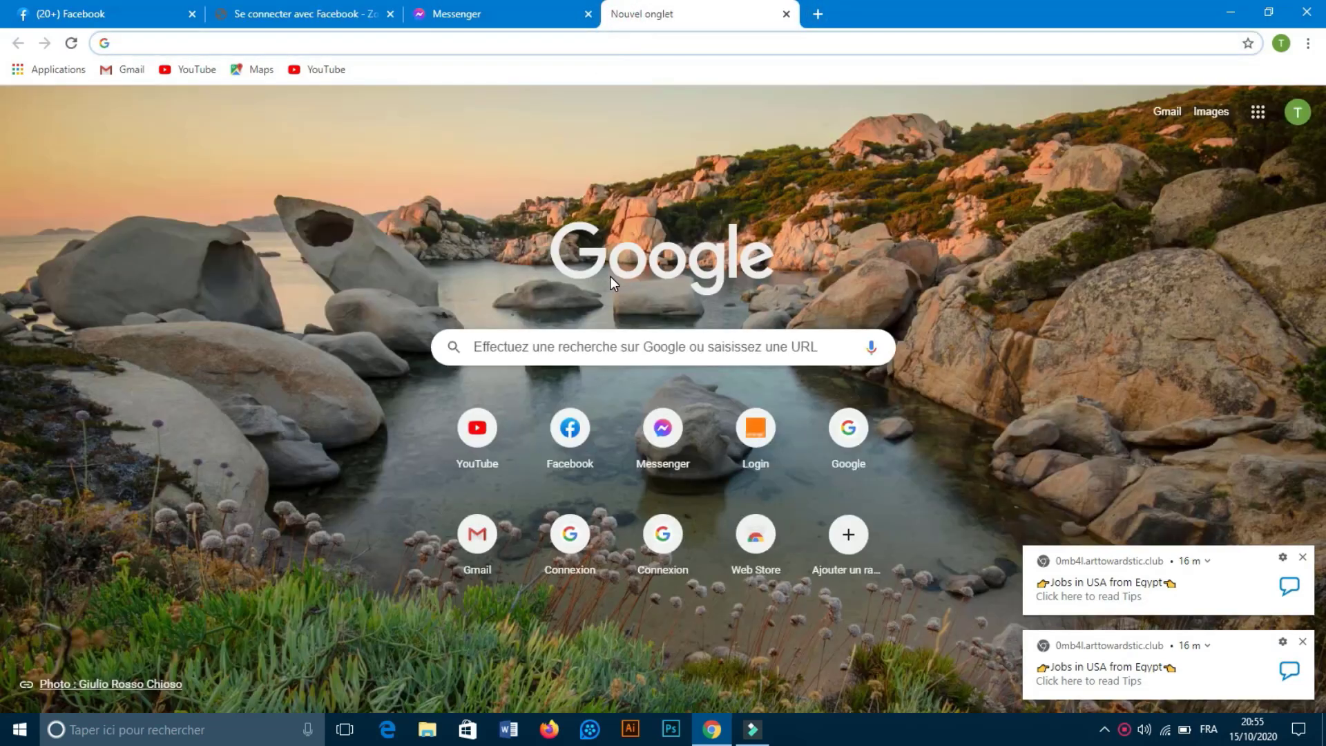
left_click(694, 346)
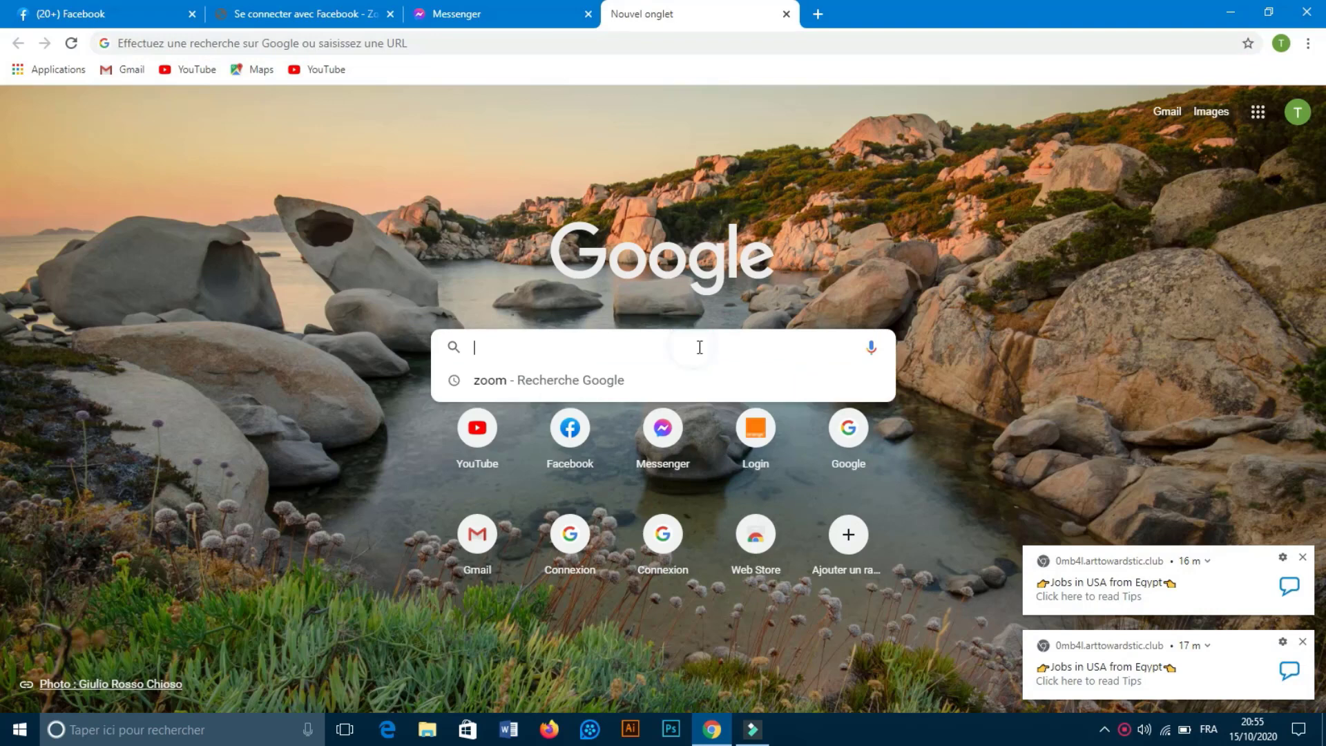
Search Google for zoom and start downloading the installer from Zoom's download page.
left_click(642, 391)
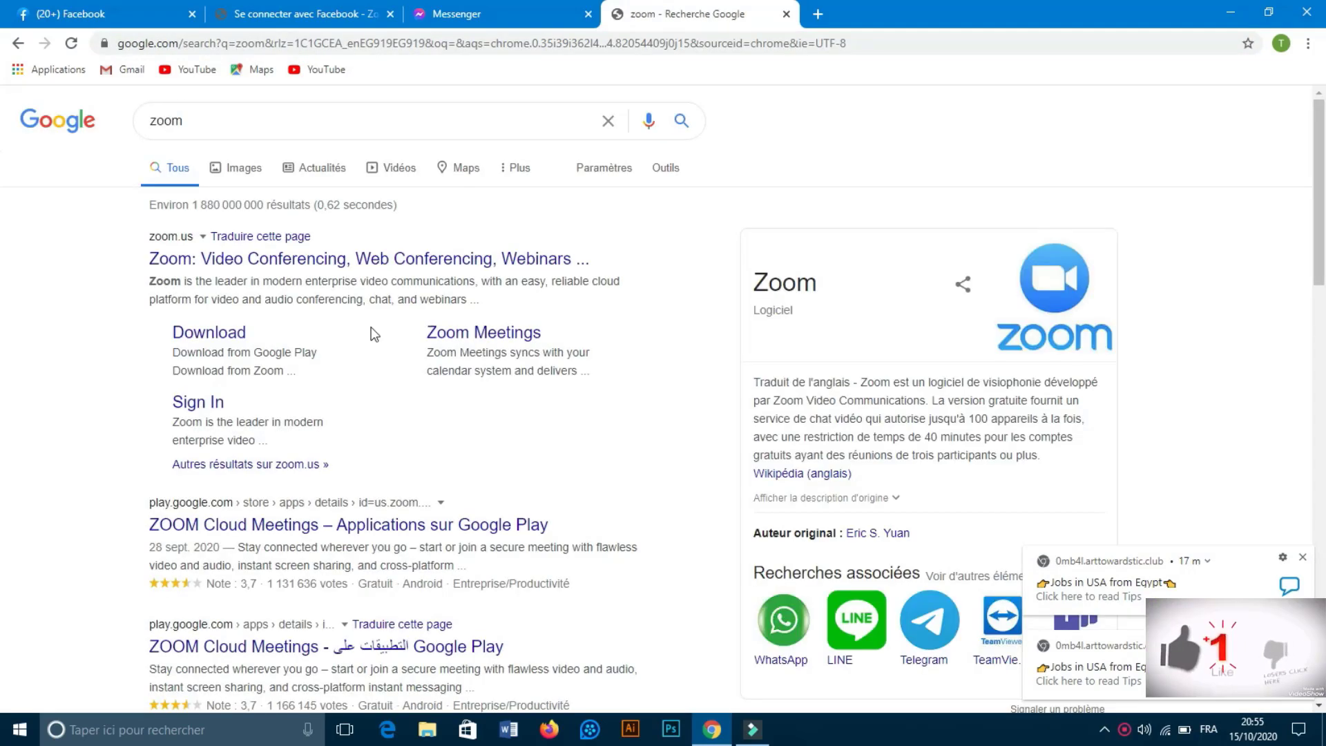
left_click(227, 334)
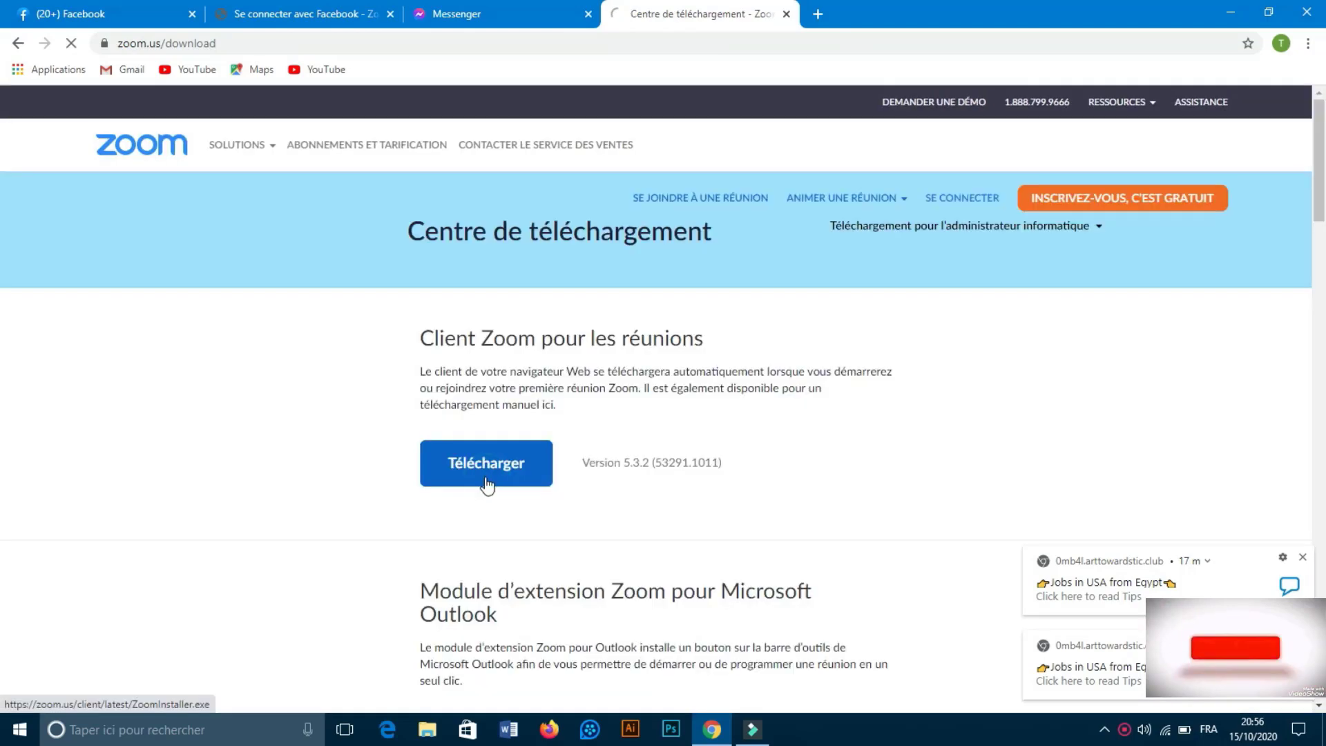
left_click(487, 484)
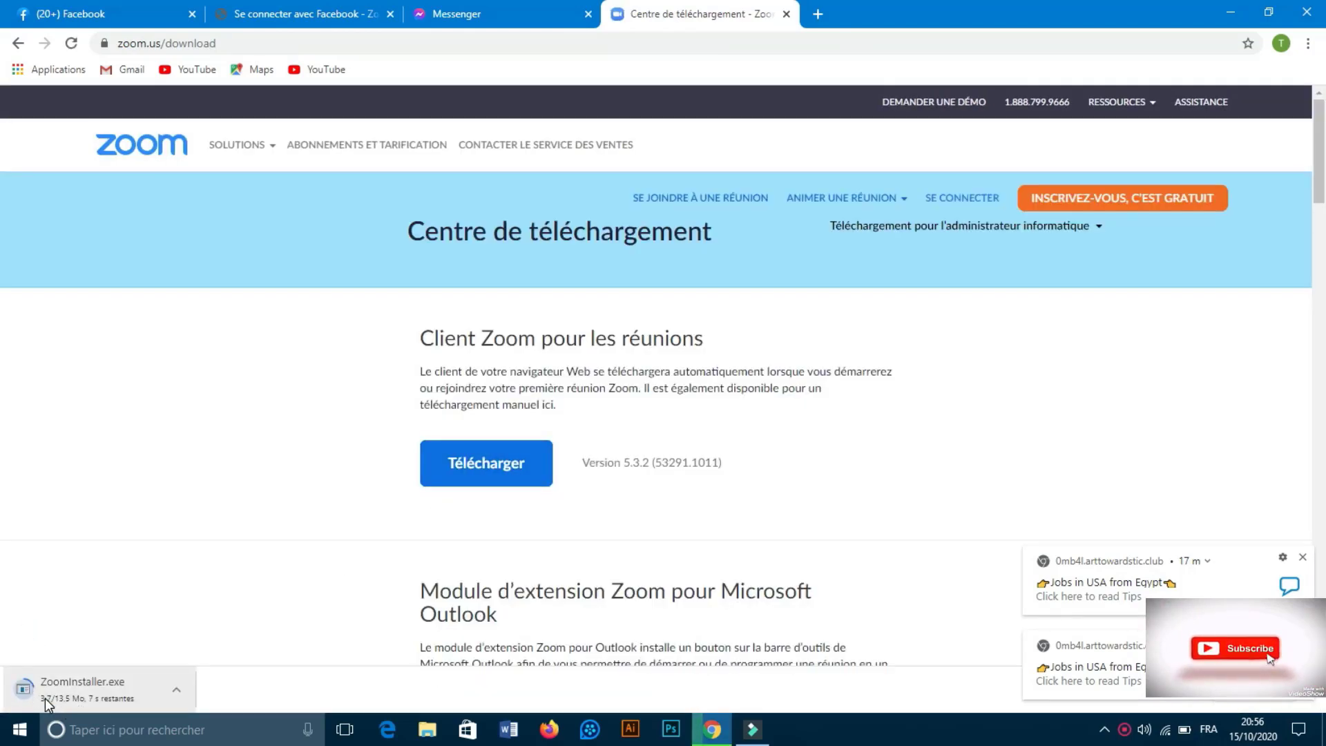
Check the Téléchargements folder and wait for ZoomInstaller.exe to finish downloading.
left_click(174, 690)
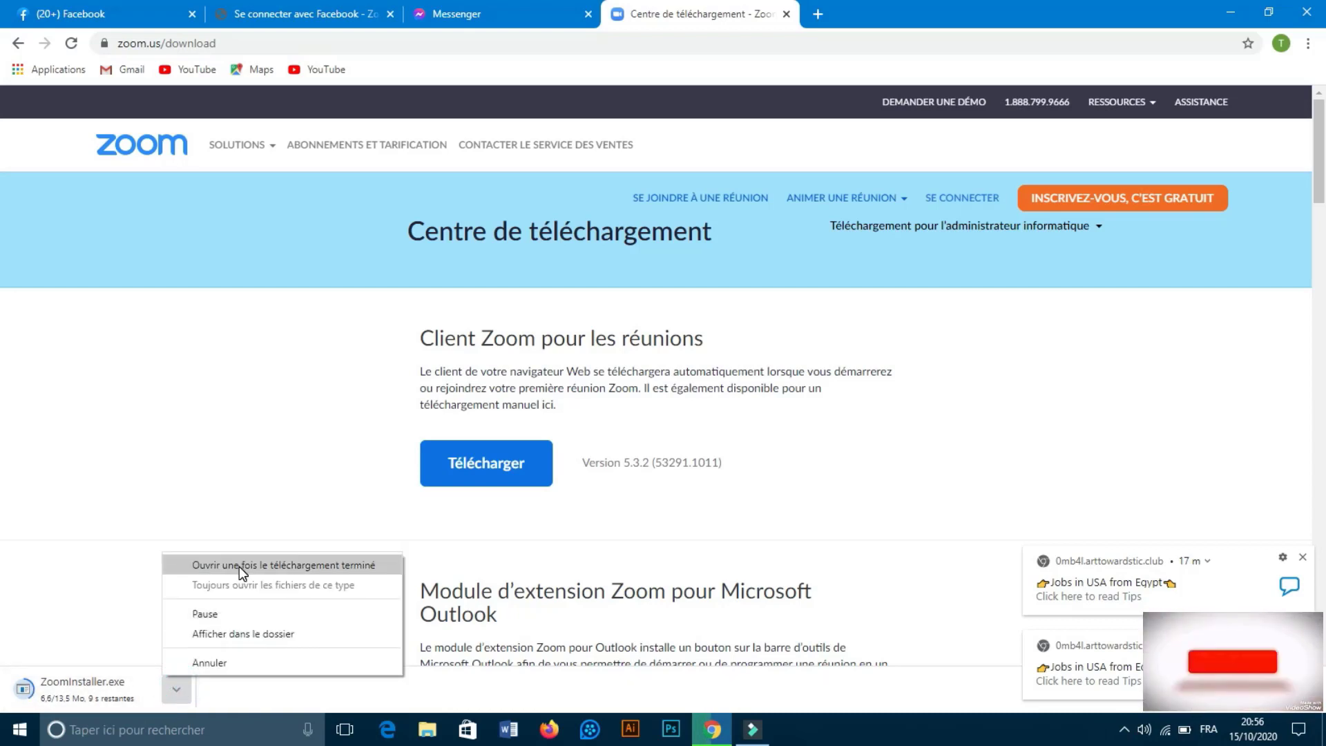
left_click(132, 476)
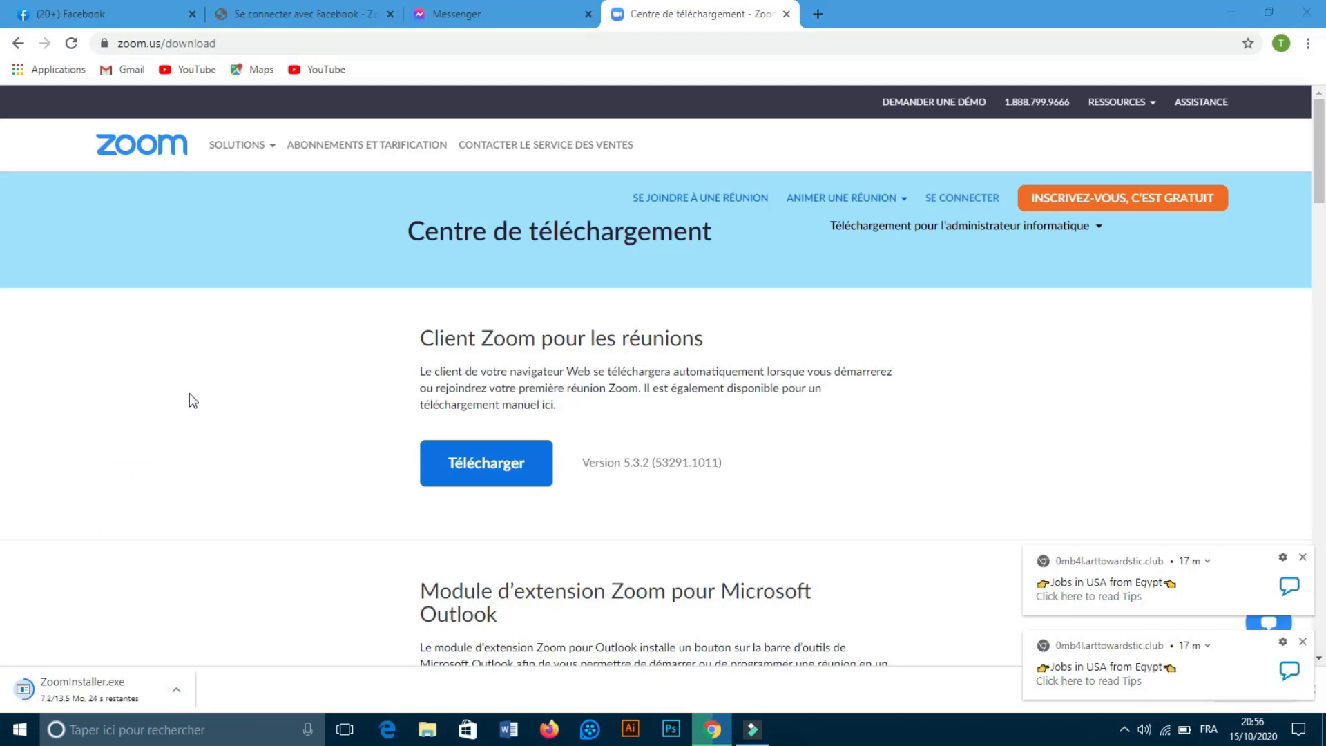
key("super+e")
left_click(113, 163)
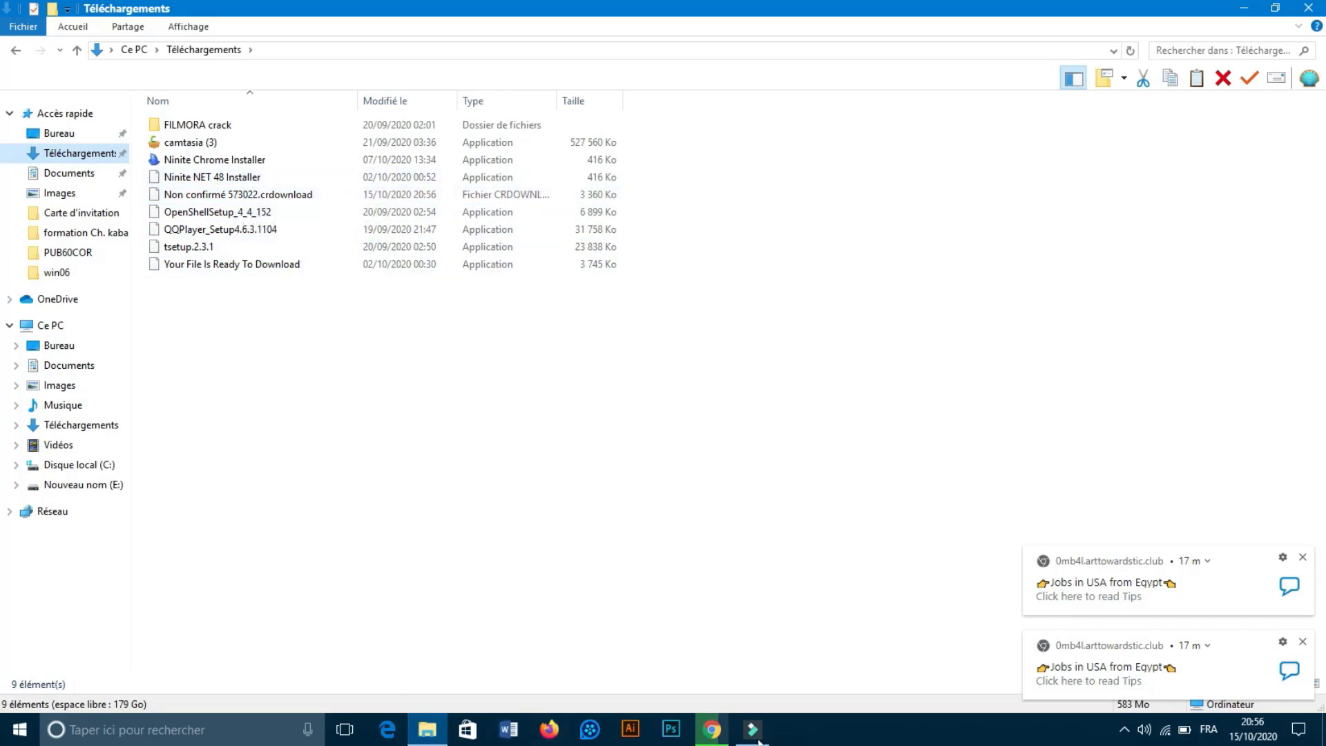
left_click(712, 731)
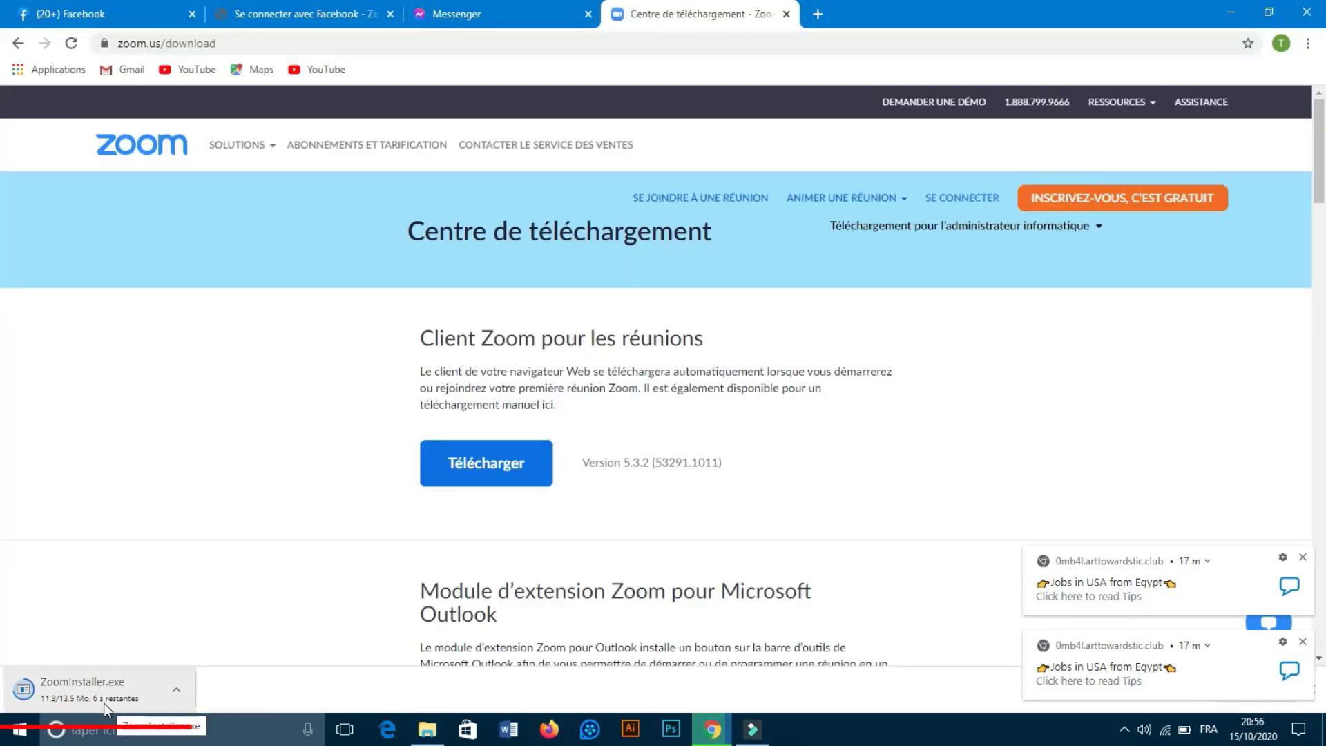
left_click(175, 690)
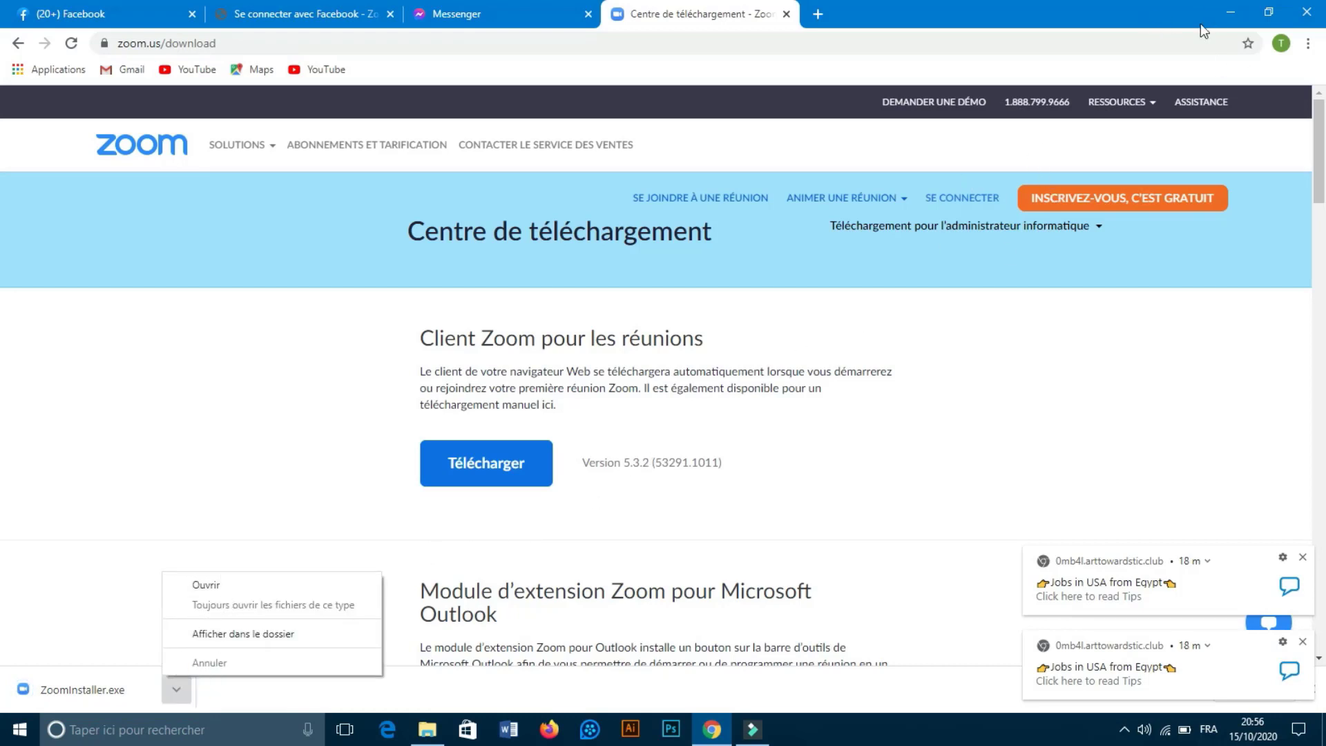
Show ZoomInstaller in Téléchargements, then close Explorer and minimize Chrome to the desktop.
left_click(428, 730)
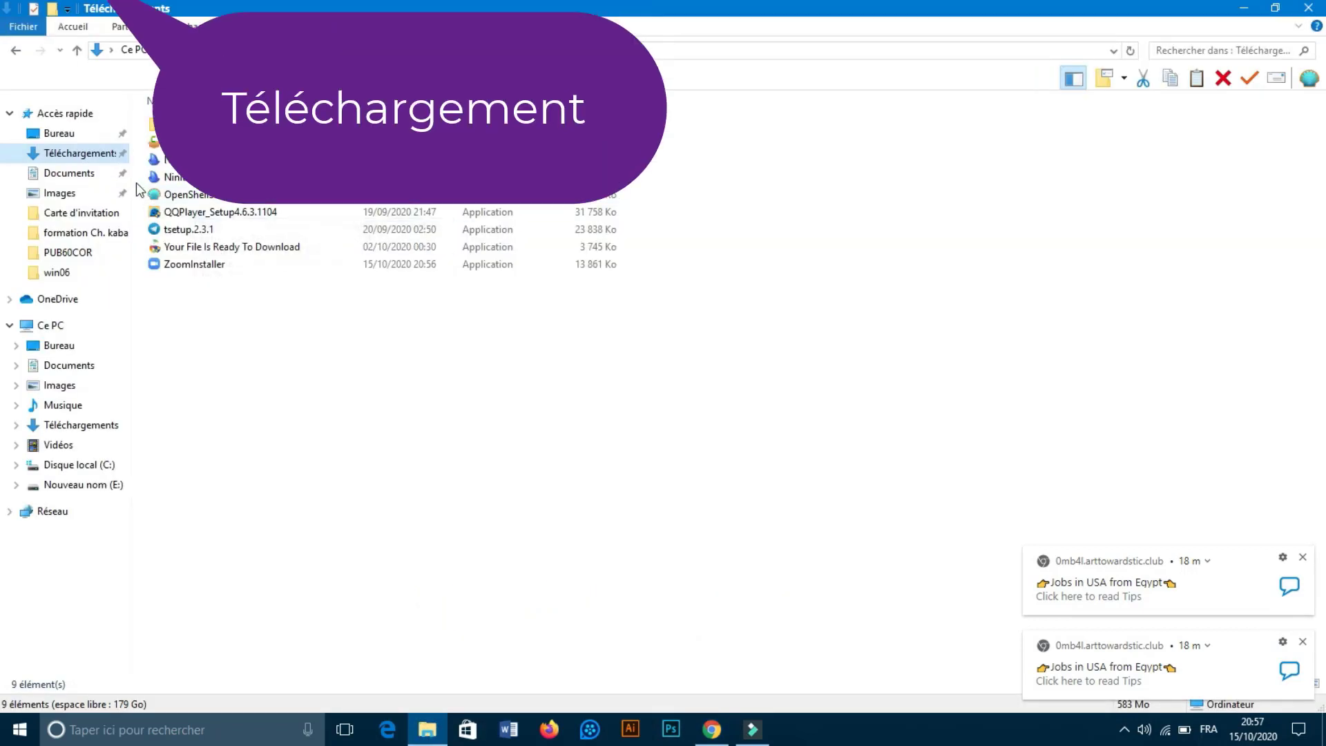
left_click(80, 152)
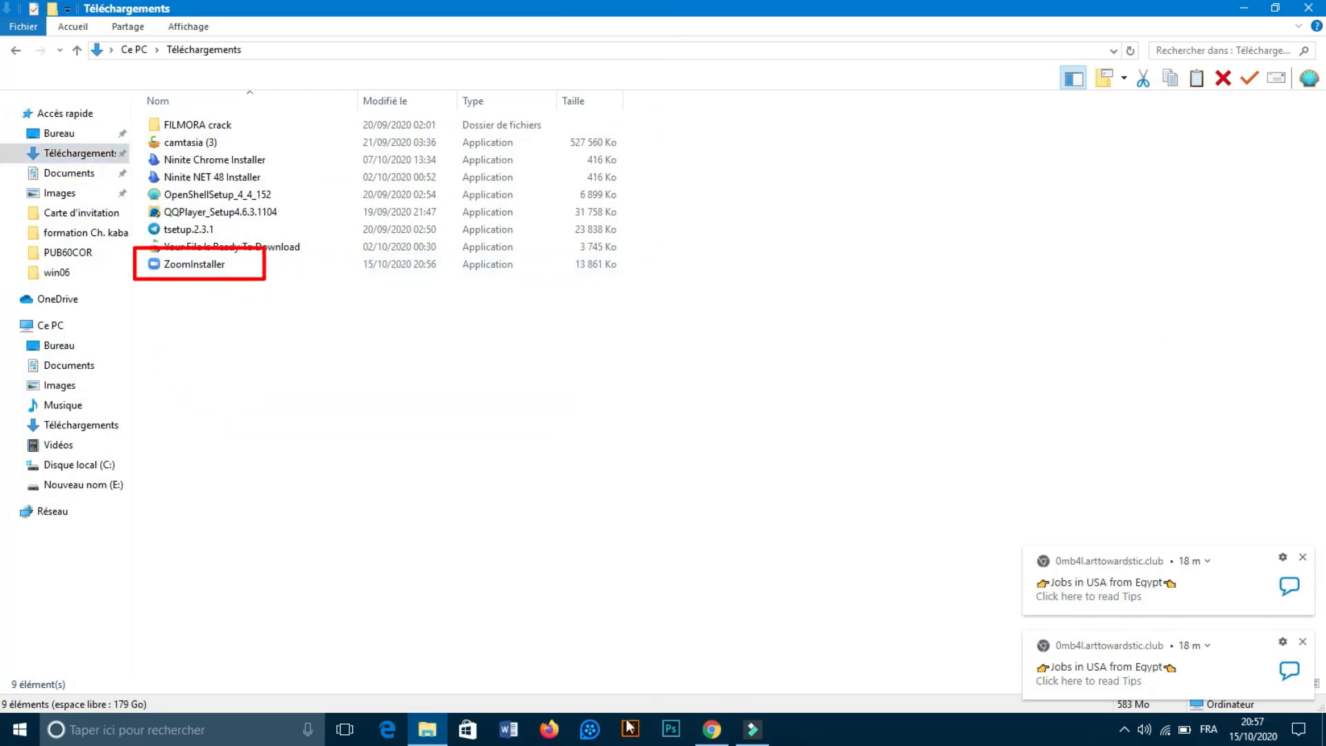
left_click(1310, 10)
left_click(1231, 12)
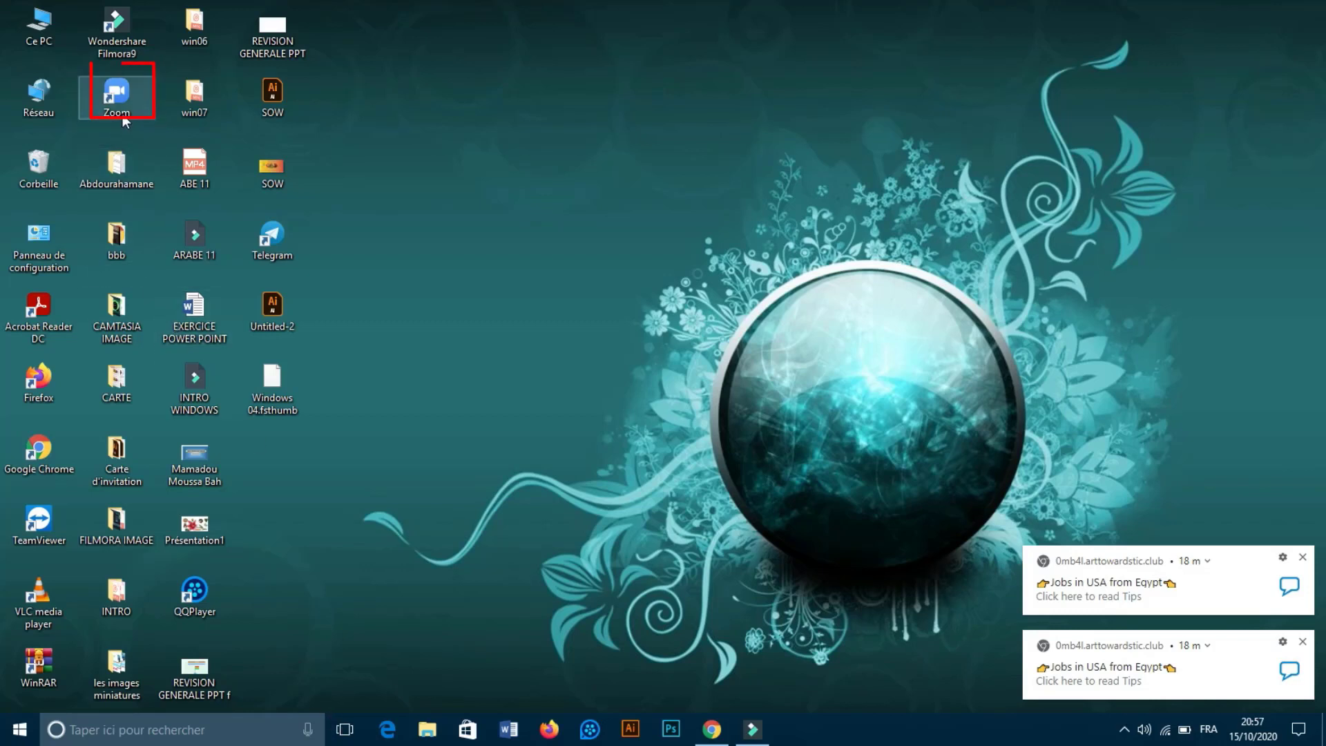
Search 'zoom' in Windows search and pin the Zoom app to the taskbar.
left_click(155, 732)
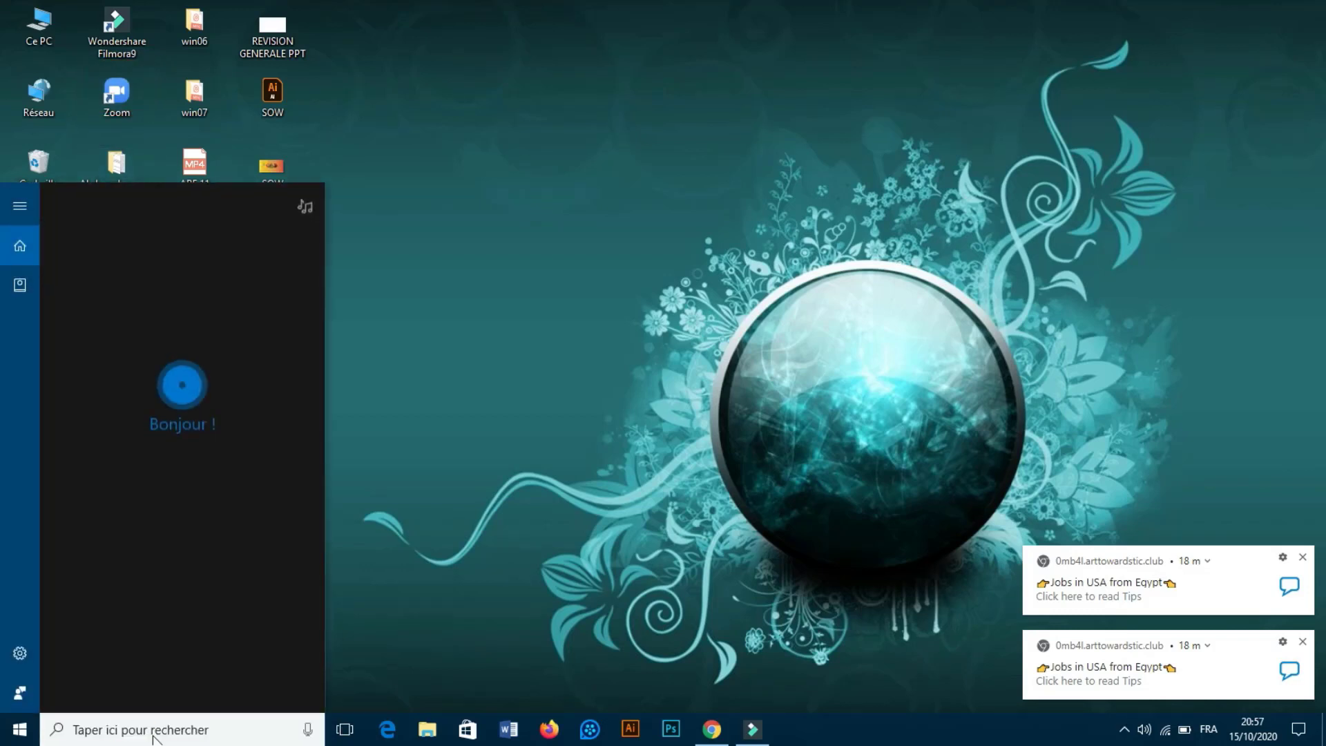
type("woo")
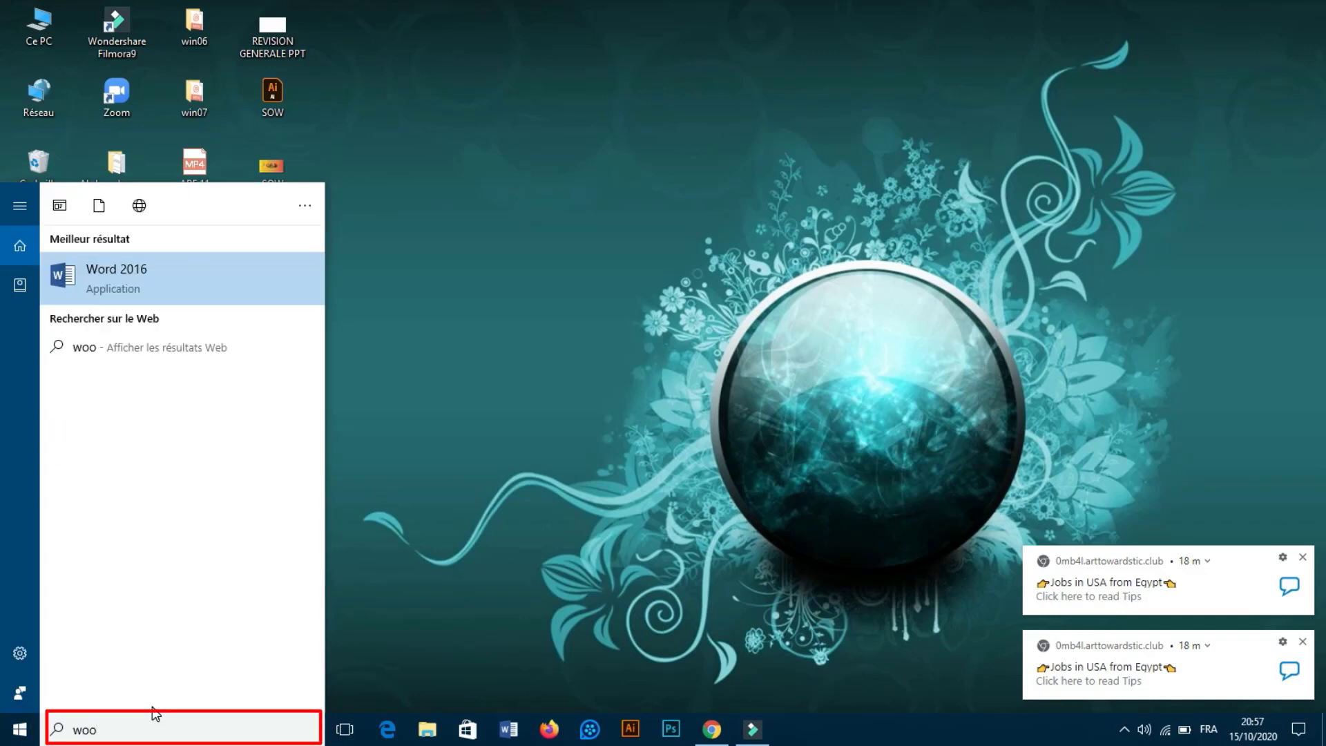
key("BackSpace")
key("BackSpace")
key("BackSpace")
type("zoom")
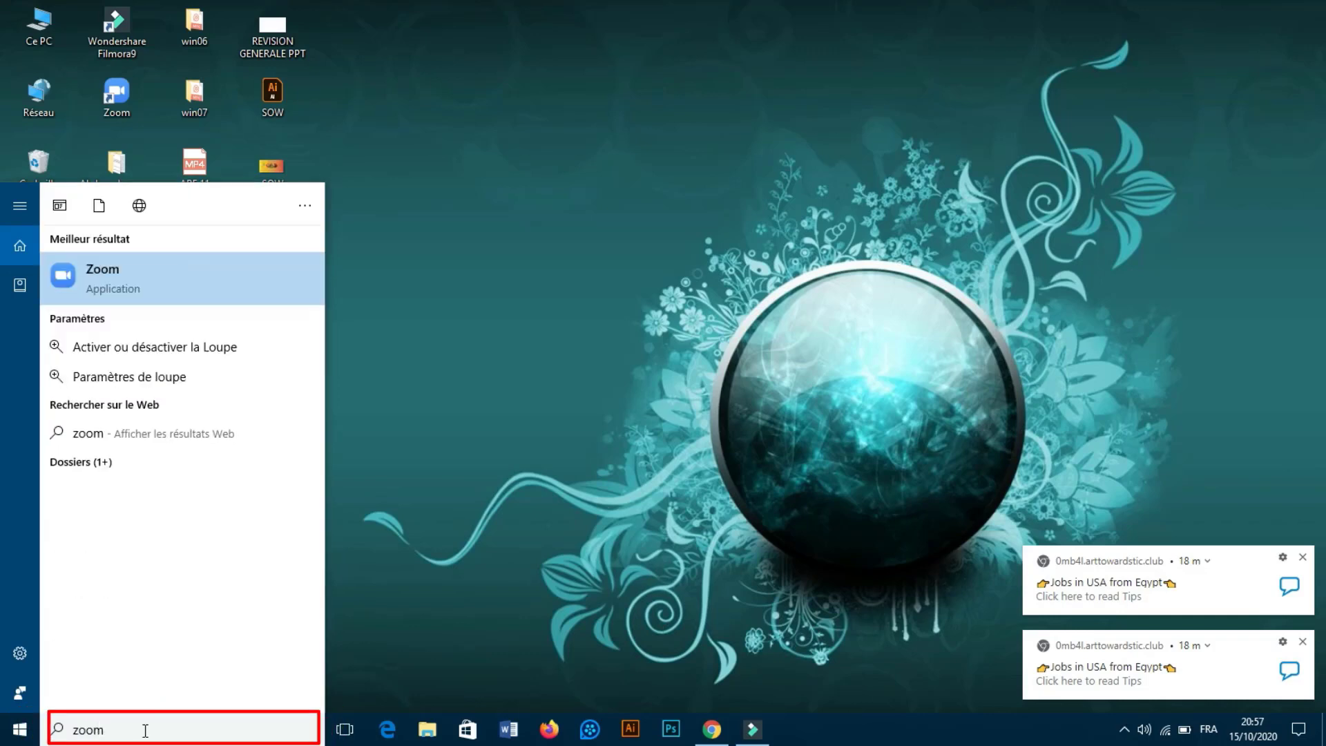
right_click(155, 275)
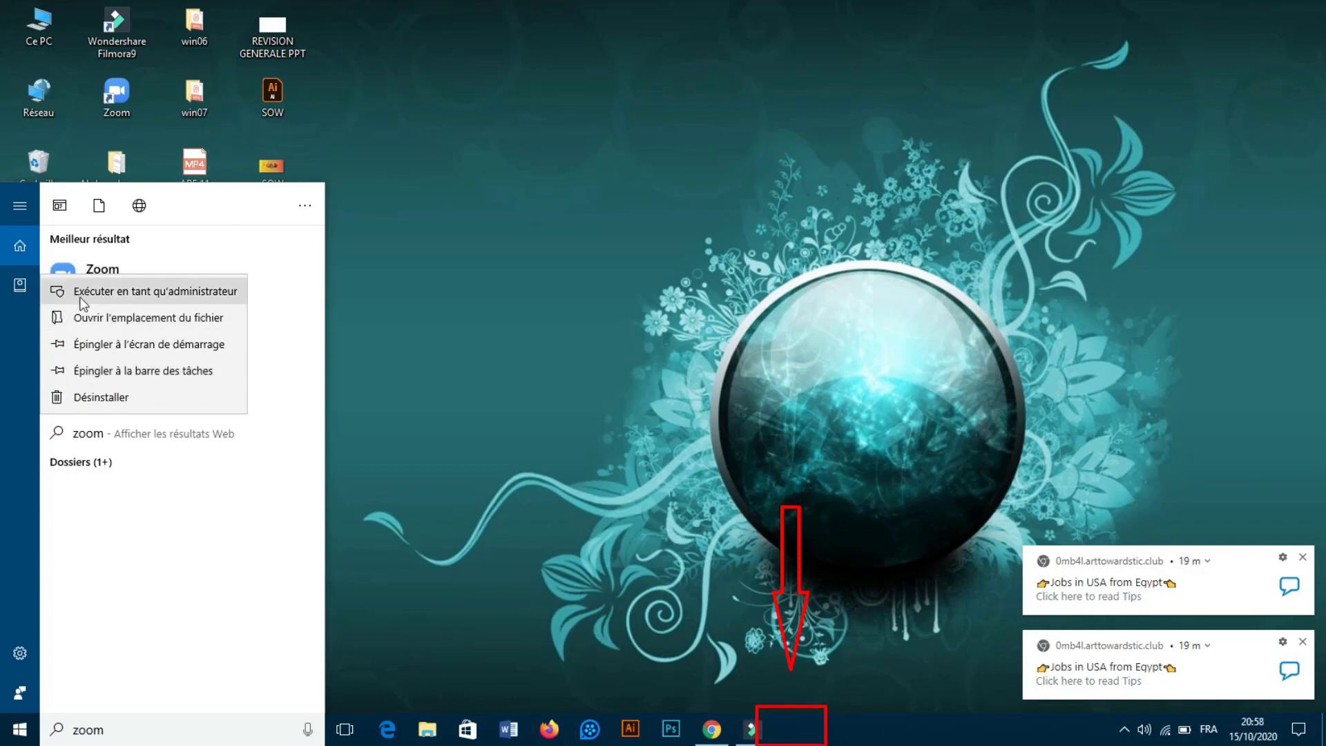
left_click(143, 371)
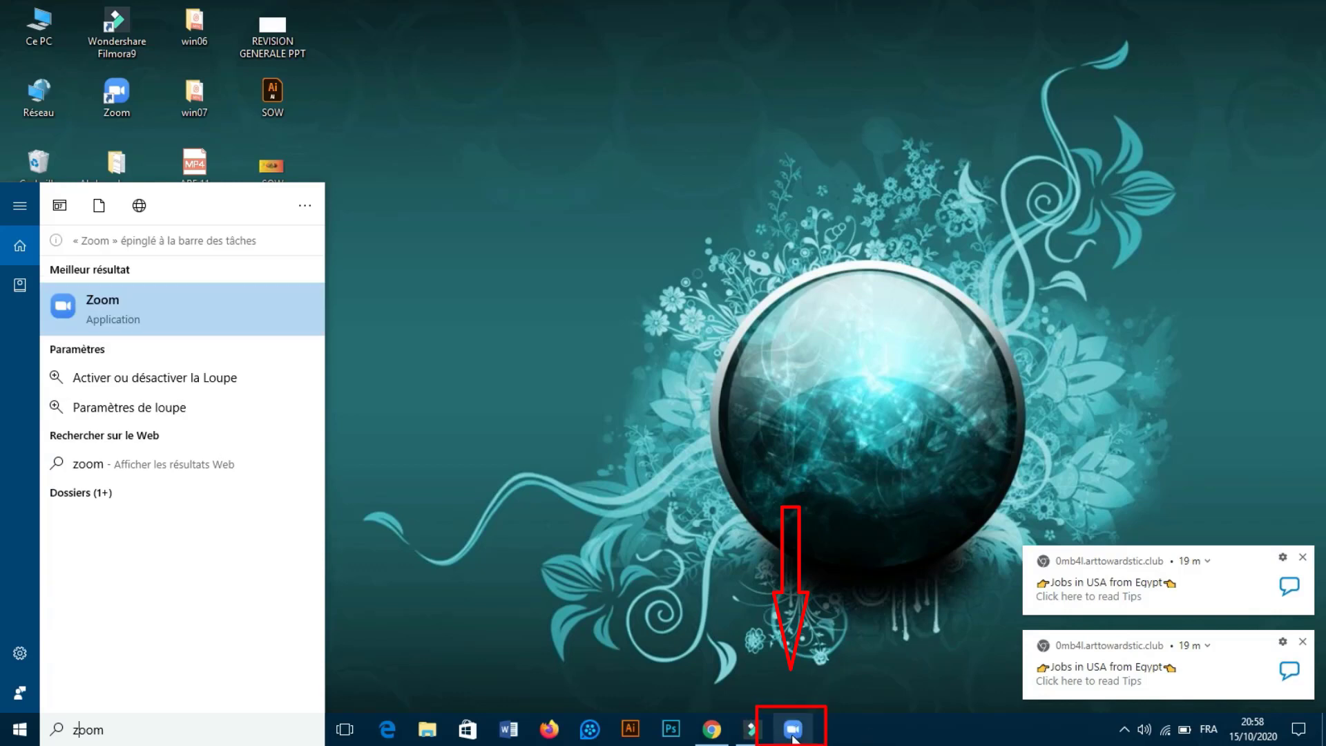
left_click(791, 309)
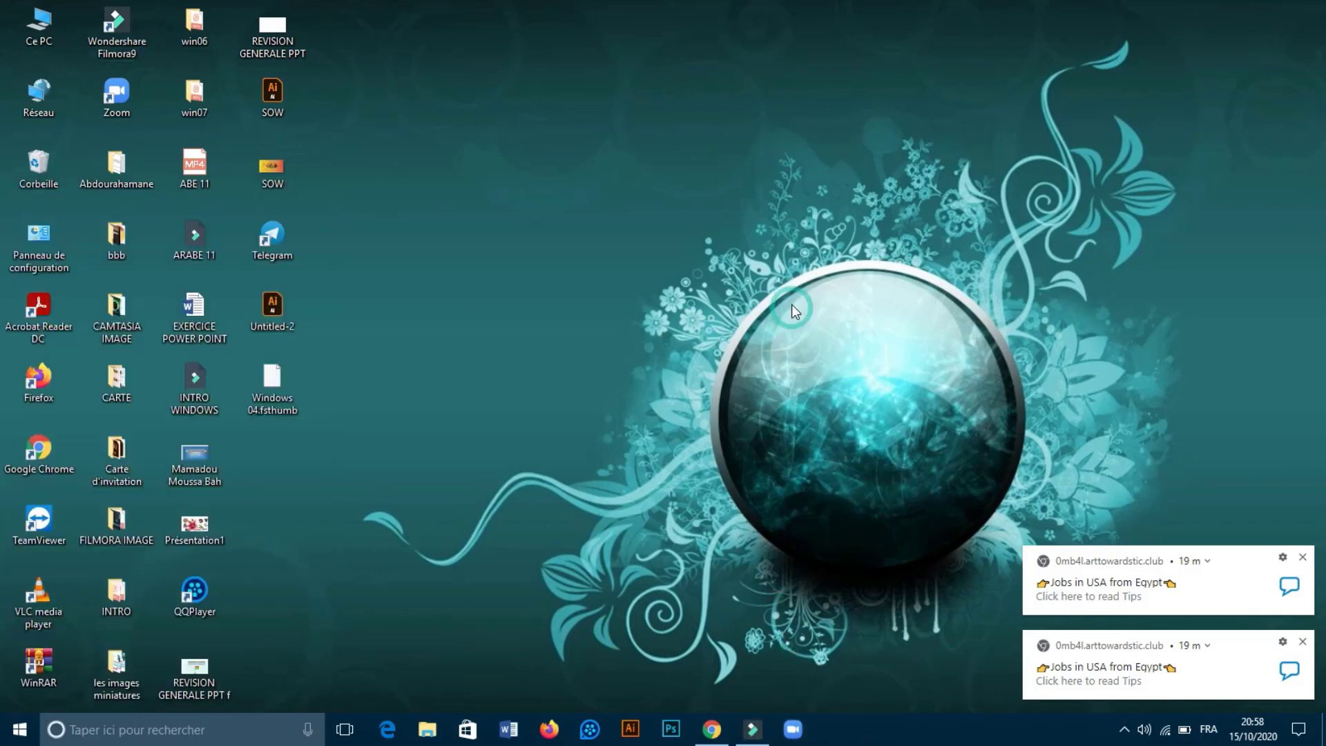
Launch Zoom from the taskbar and start a Nouvelle réunion from the Accueil screen.
left_click(793, 729)
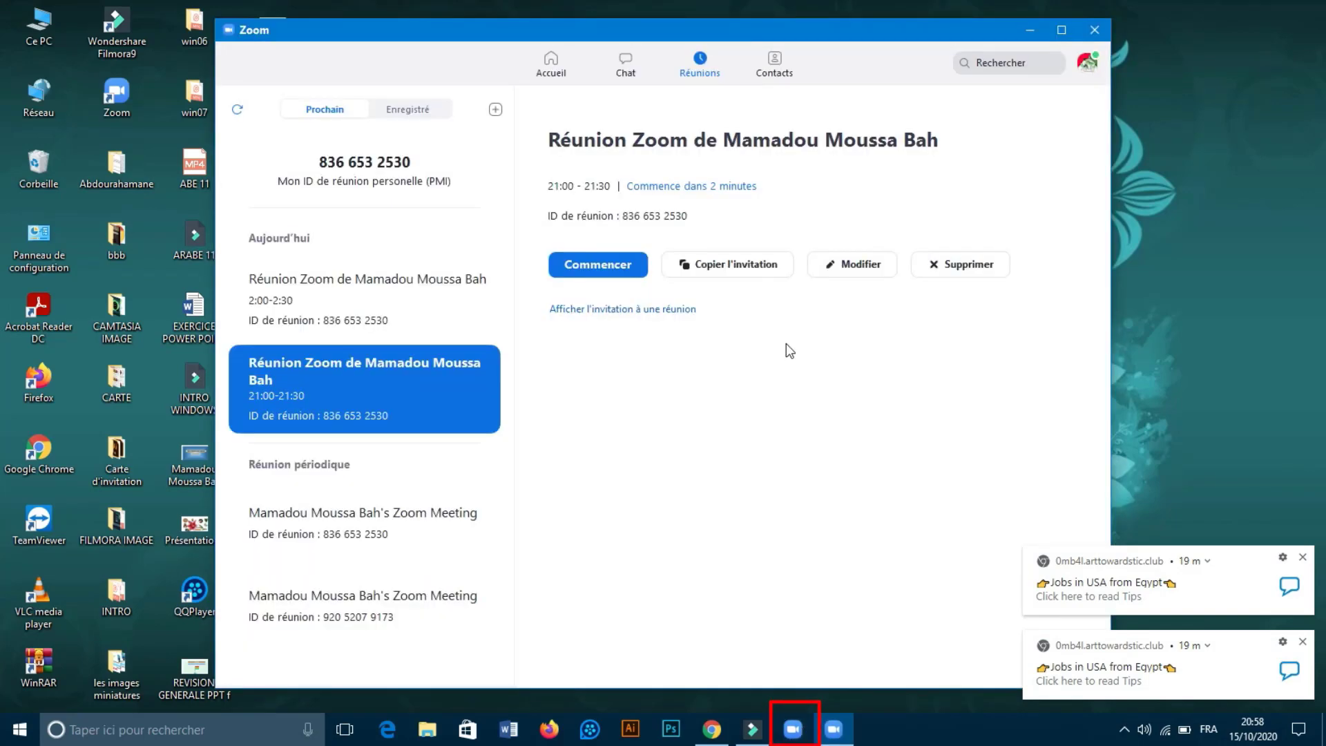
left_click(552, 66)
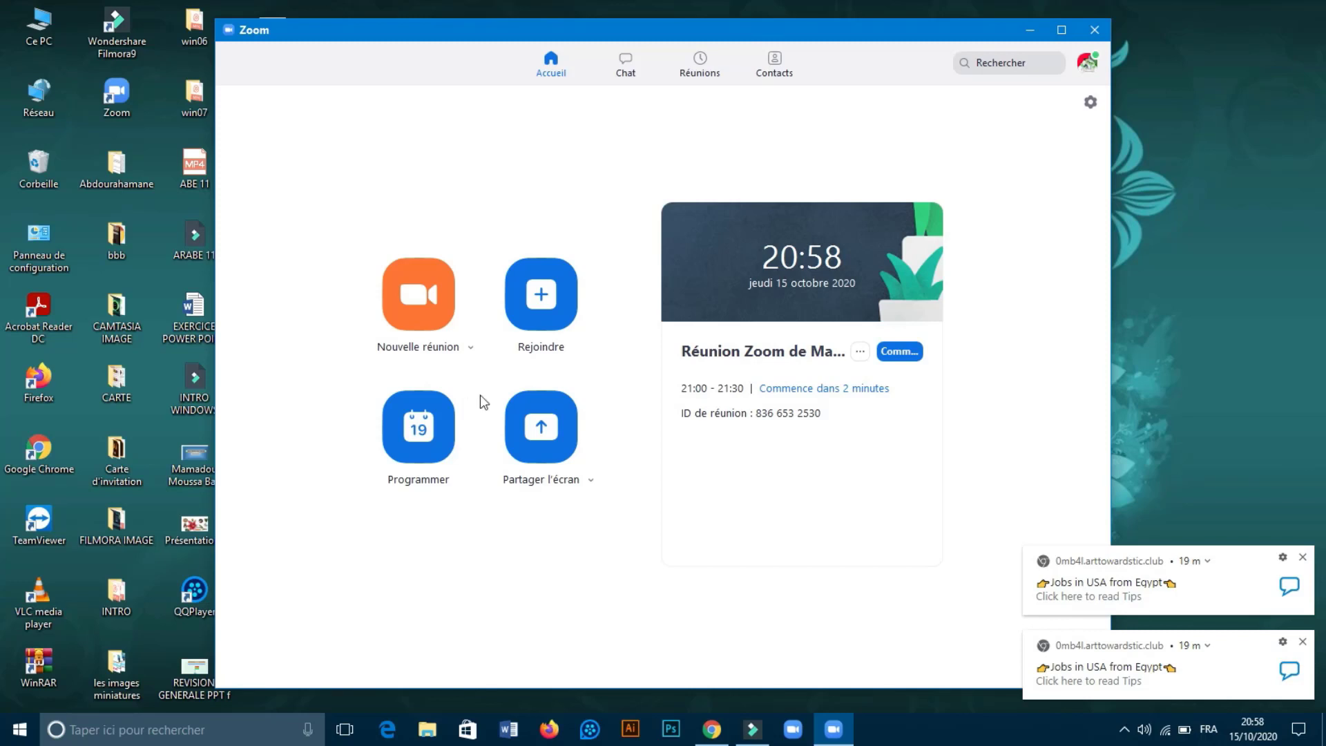
left_click(419, 317)
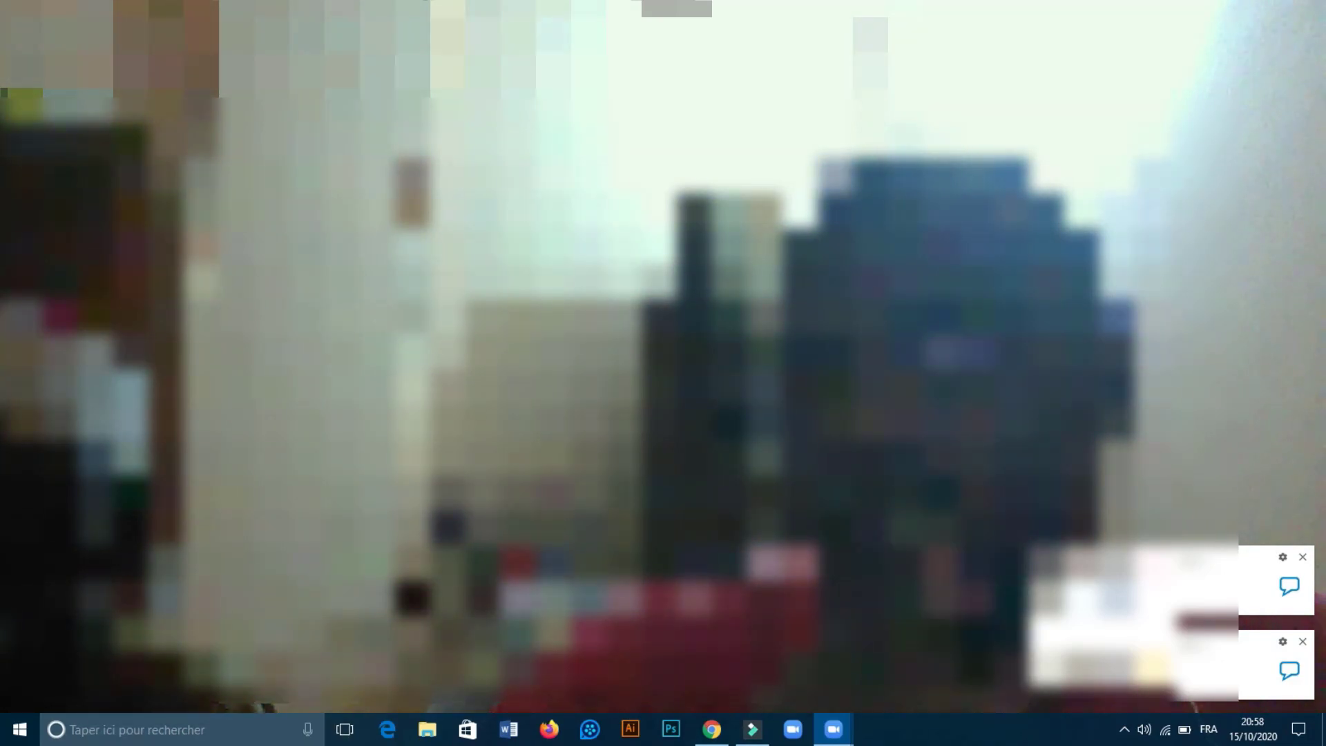
Leave full-screen meeting view and turn off the camera with Alt+V.
key("Escape")
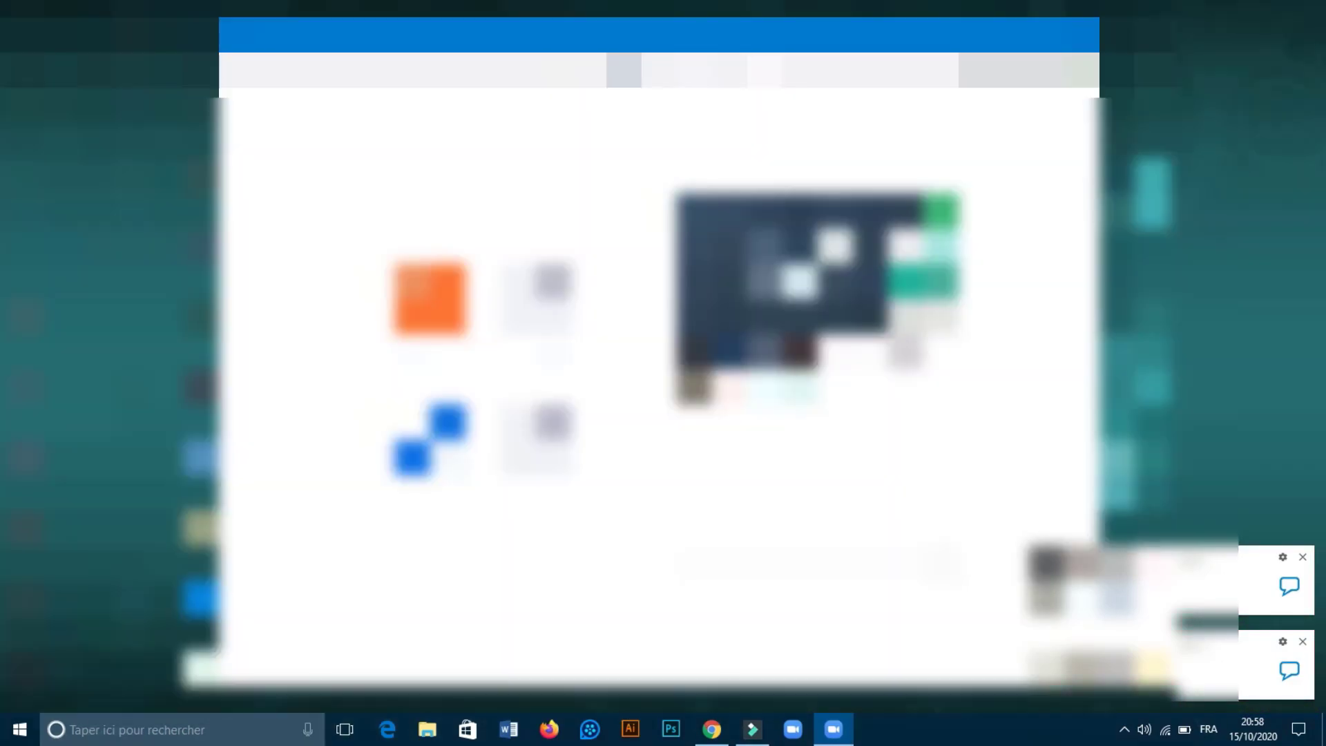
key("alt+v")
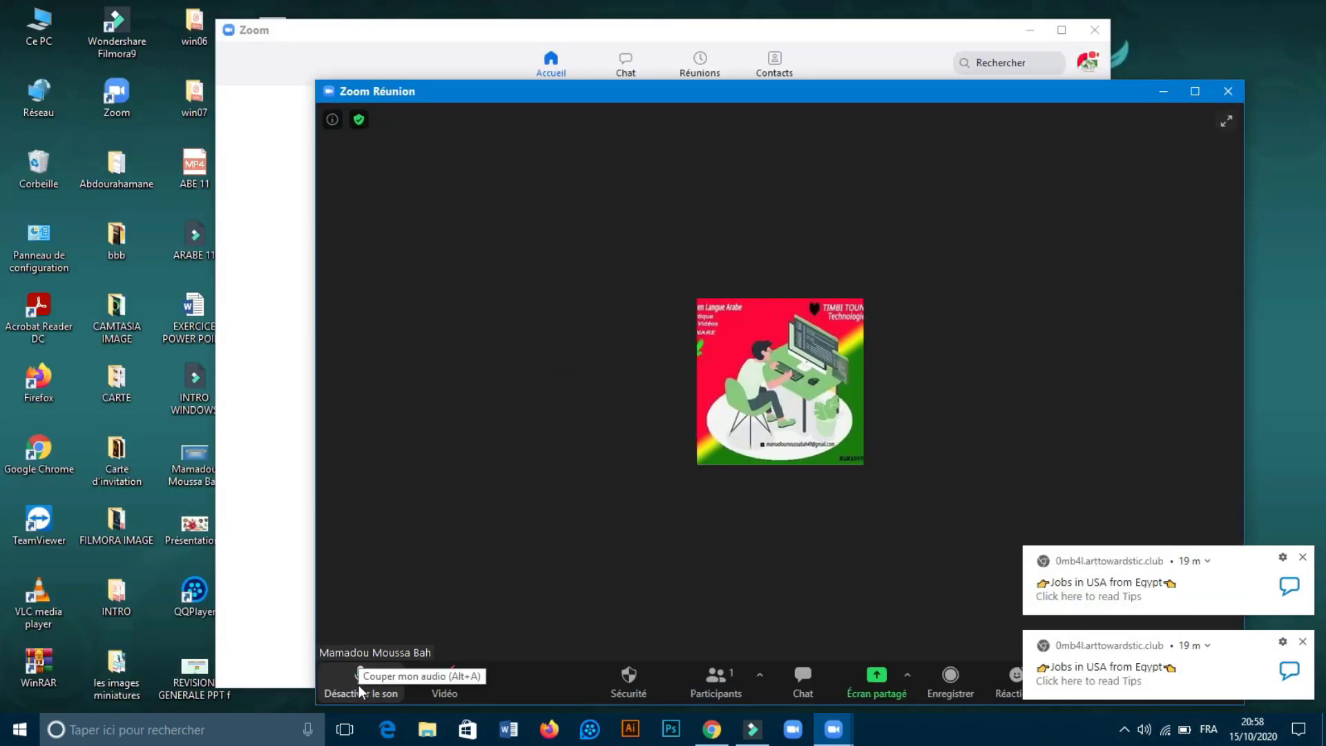
Mute the microphone and briefly open then close the Participants panel.
left_click(354, 687)
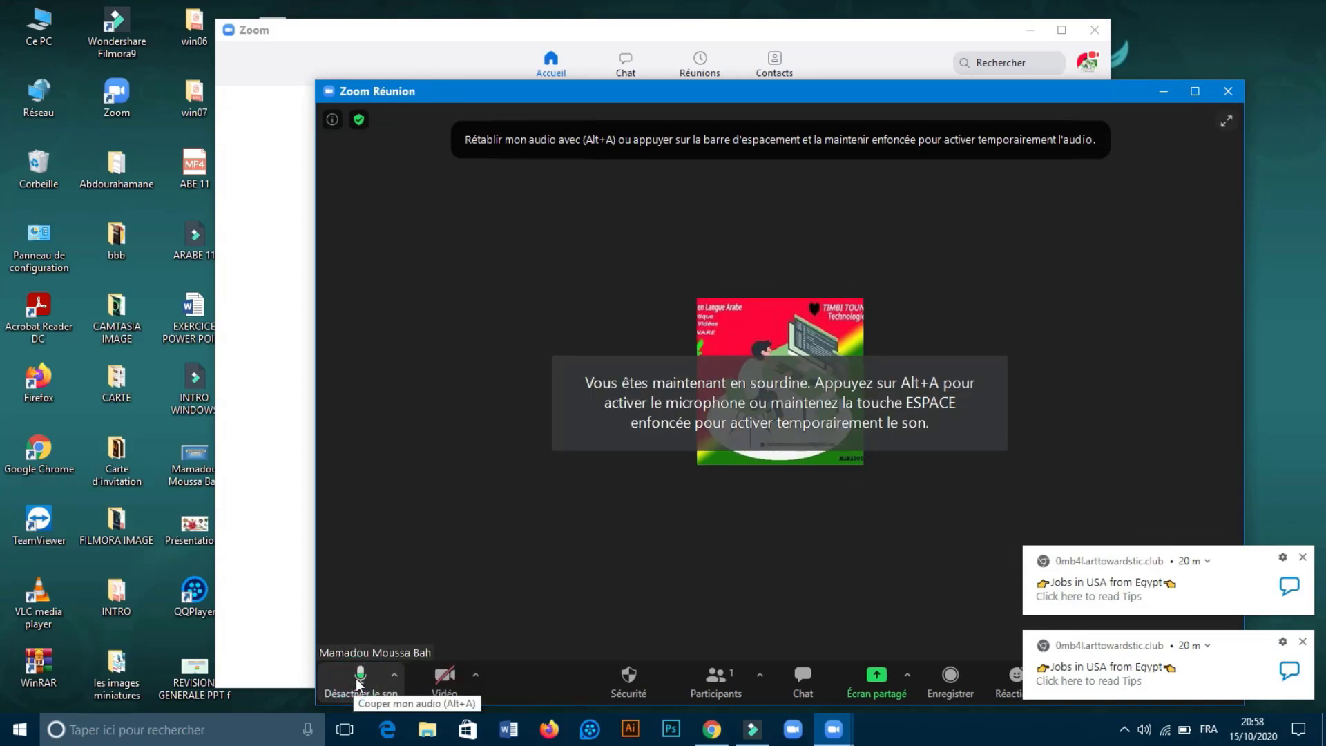
left_click(358, 682)
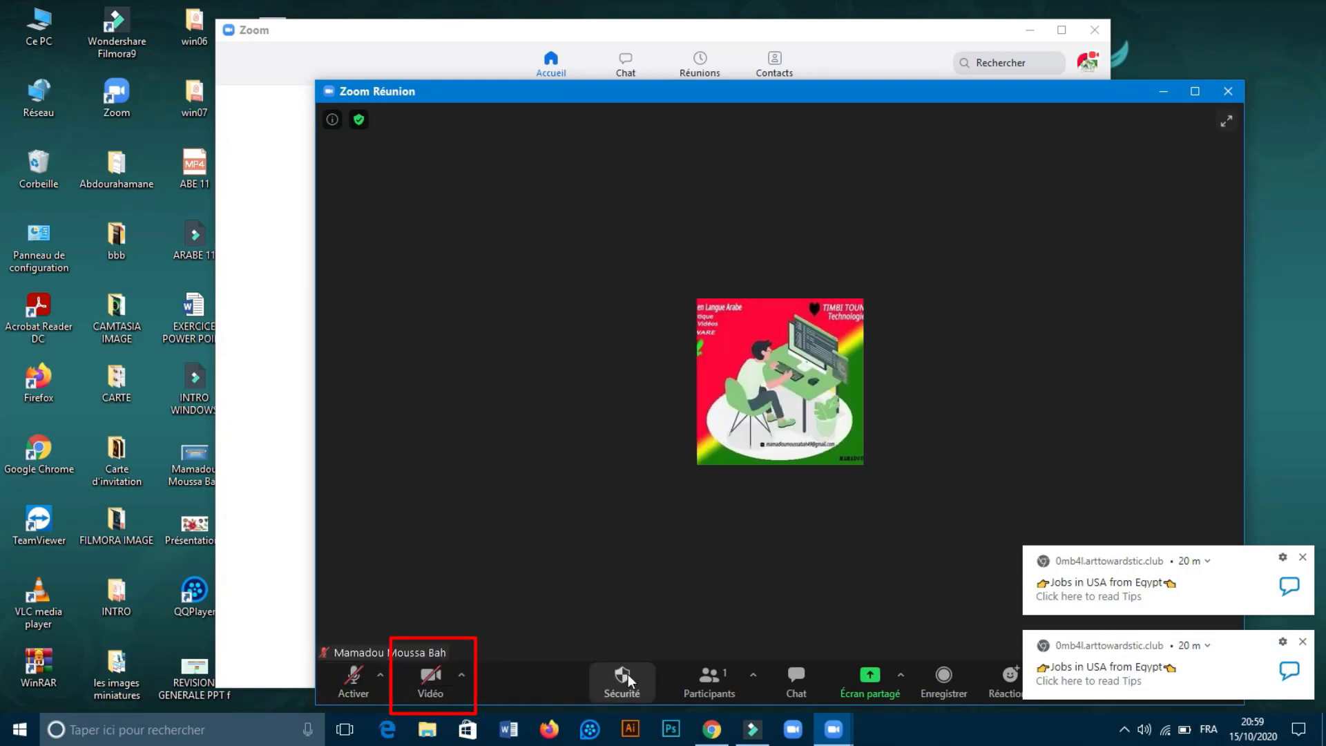
left_click(723, 682)
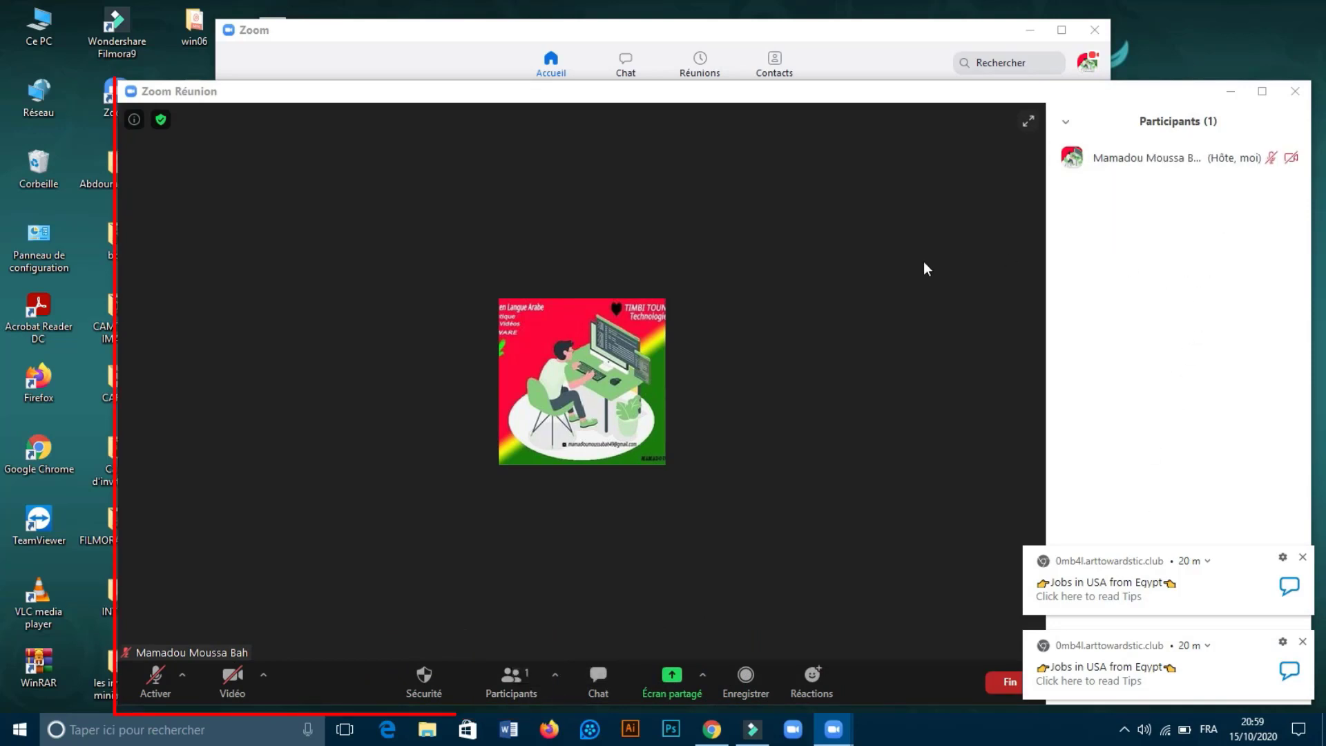
left_click(507, 677)
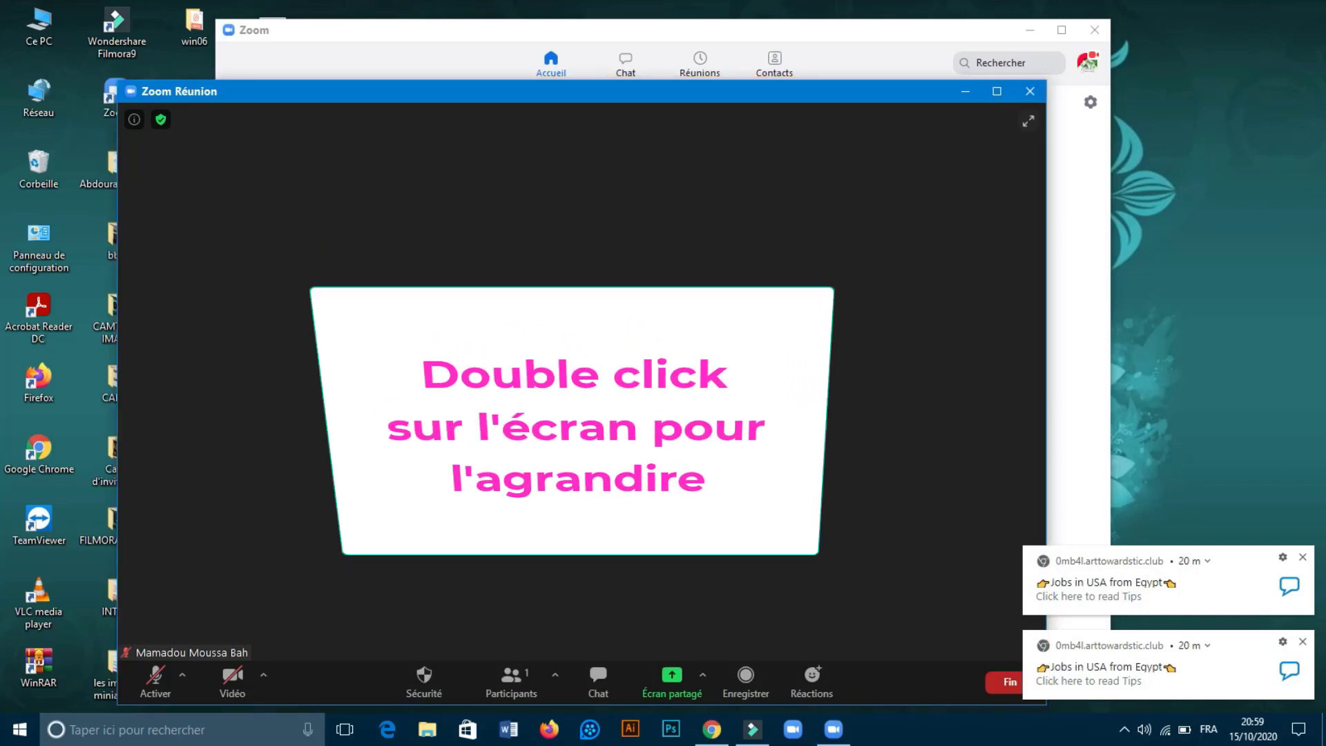
double_click(766, 458)
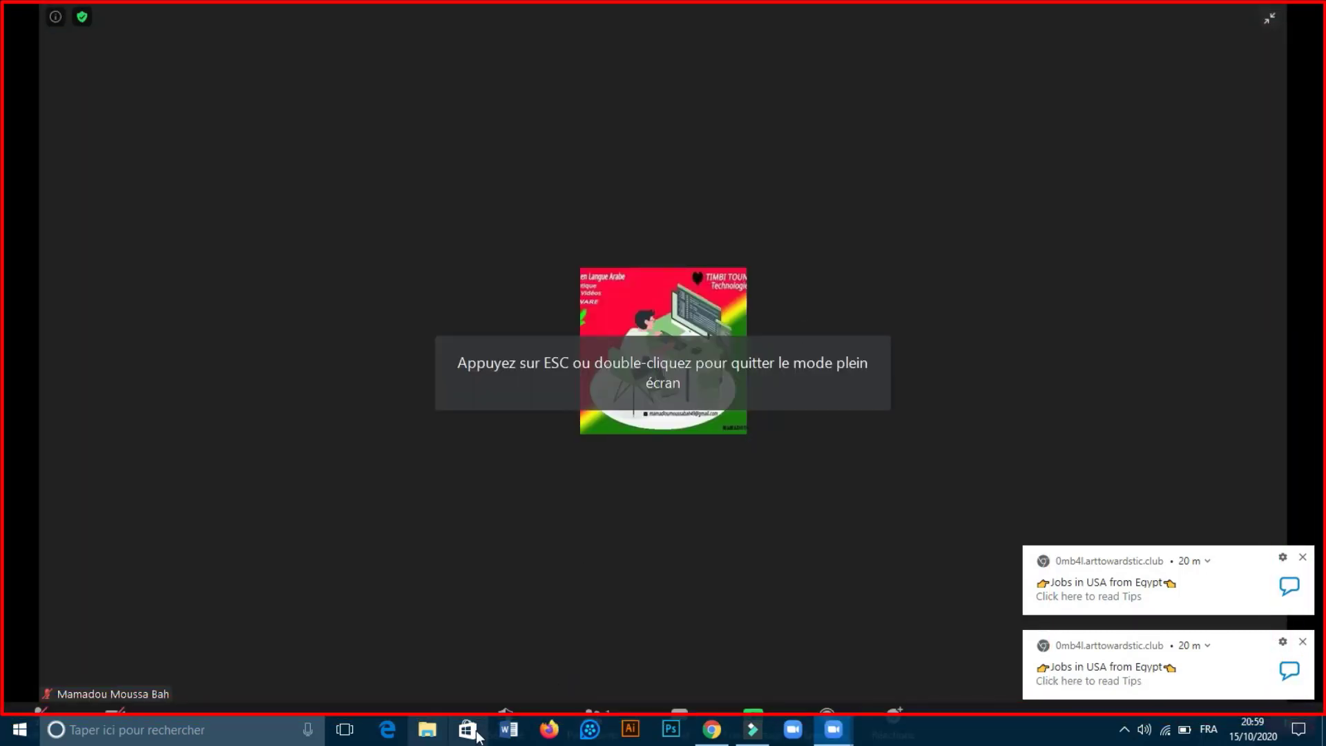
left_click(612, 517)
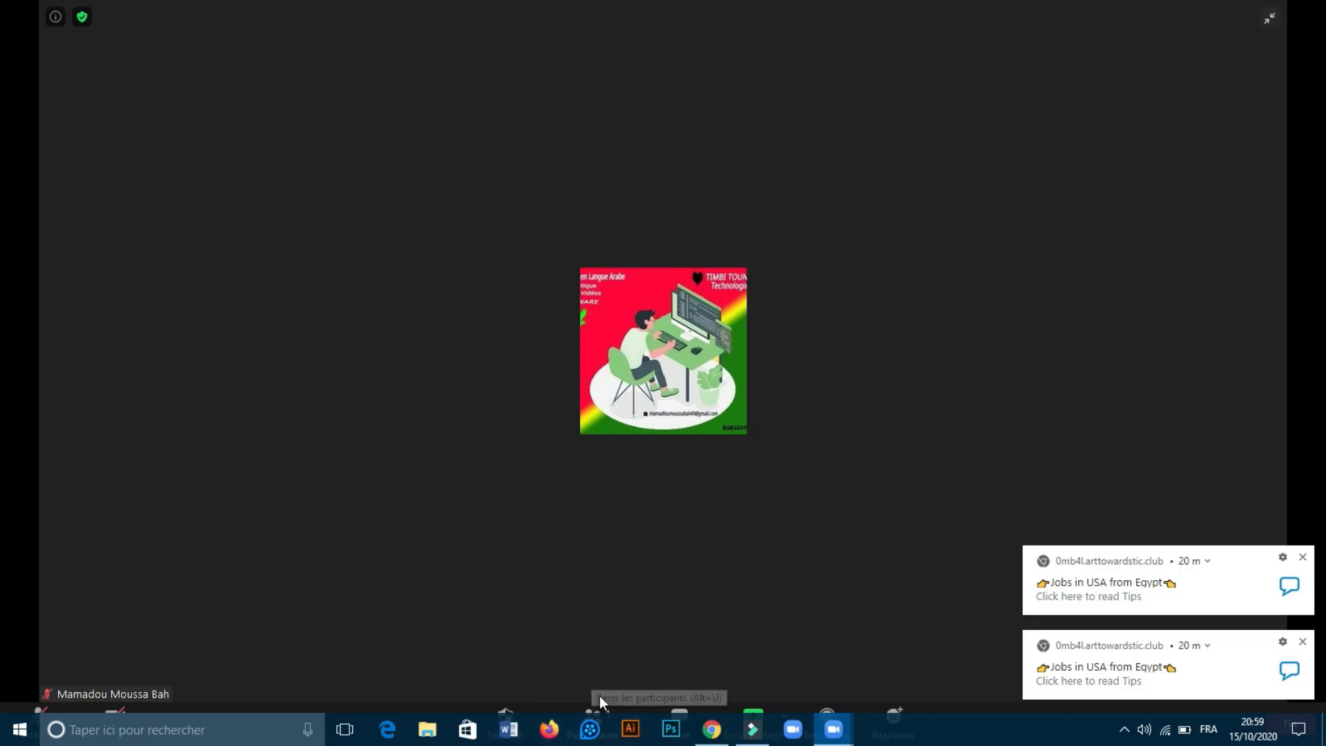
double_click(842, 478)
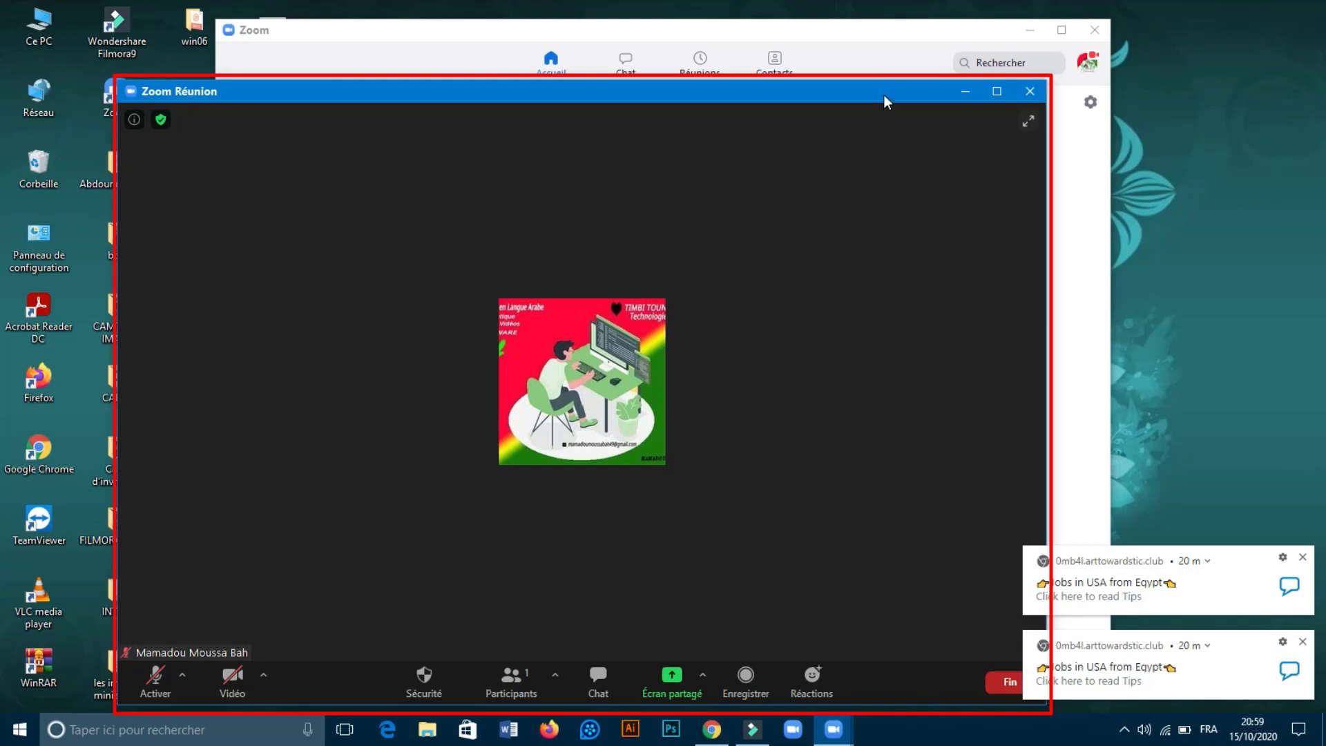
left_click_drag(885, 98, 942, 42)
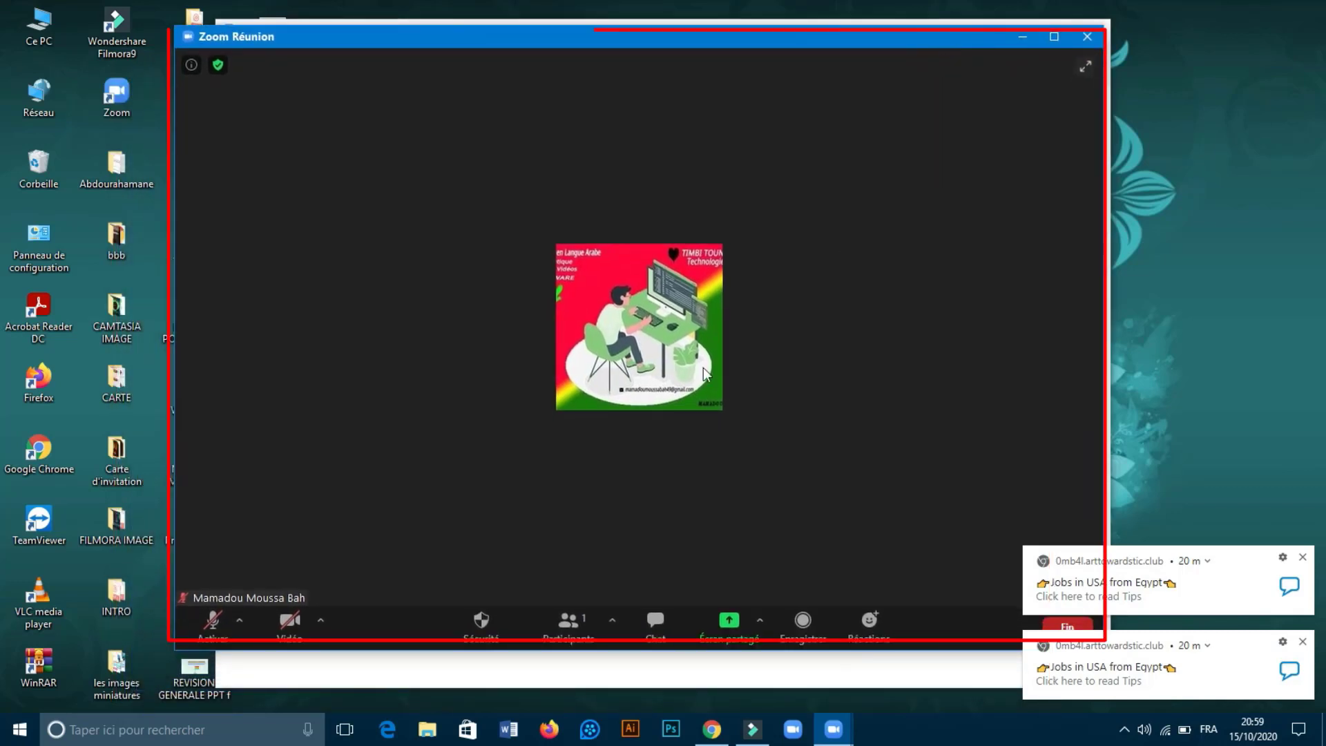
double_click(641, 520)
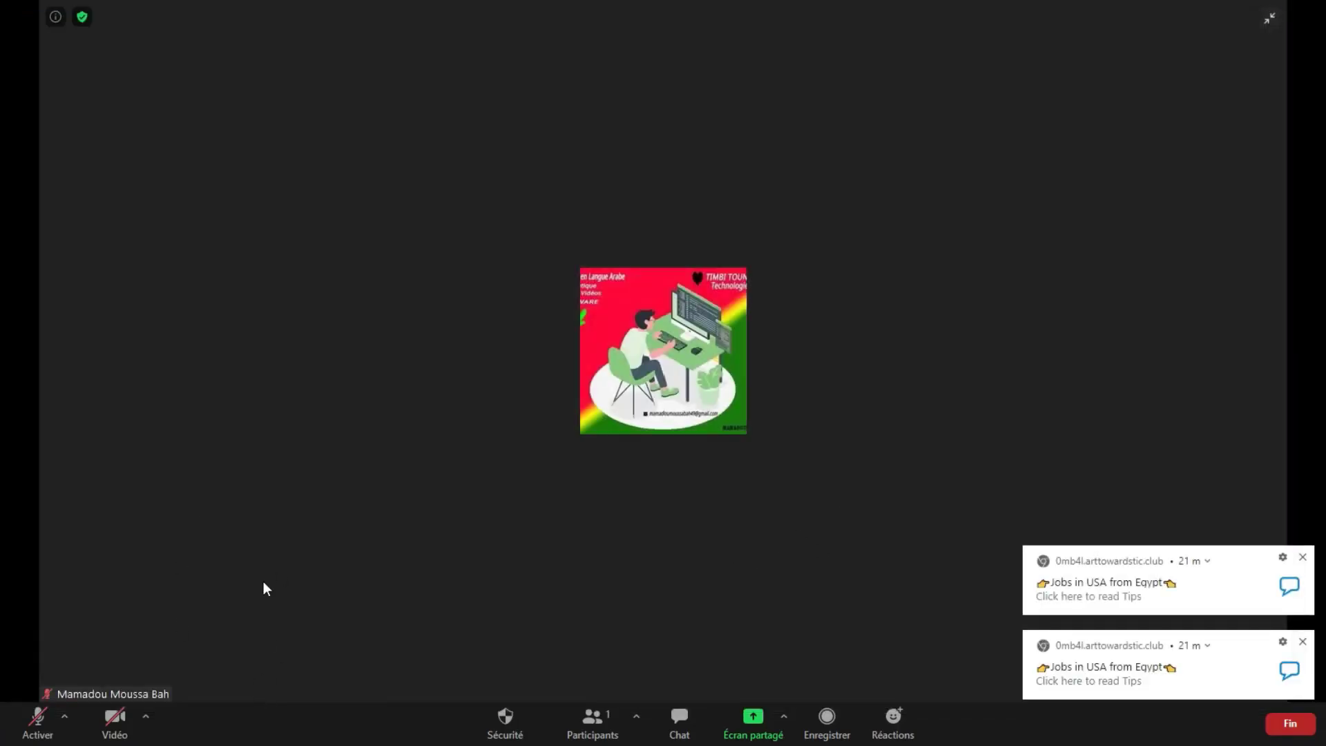
Toggle the microphone and webcam on and off, and open then close Sécurité.
left_click(25, 722)
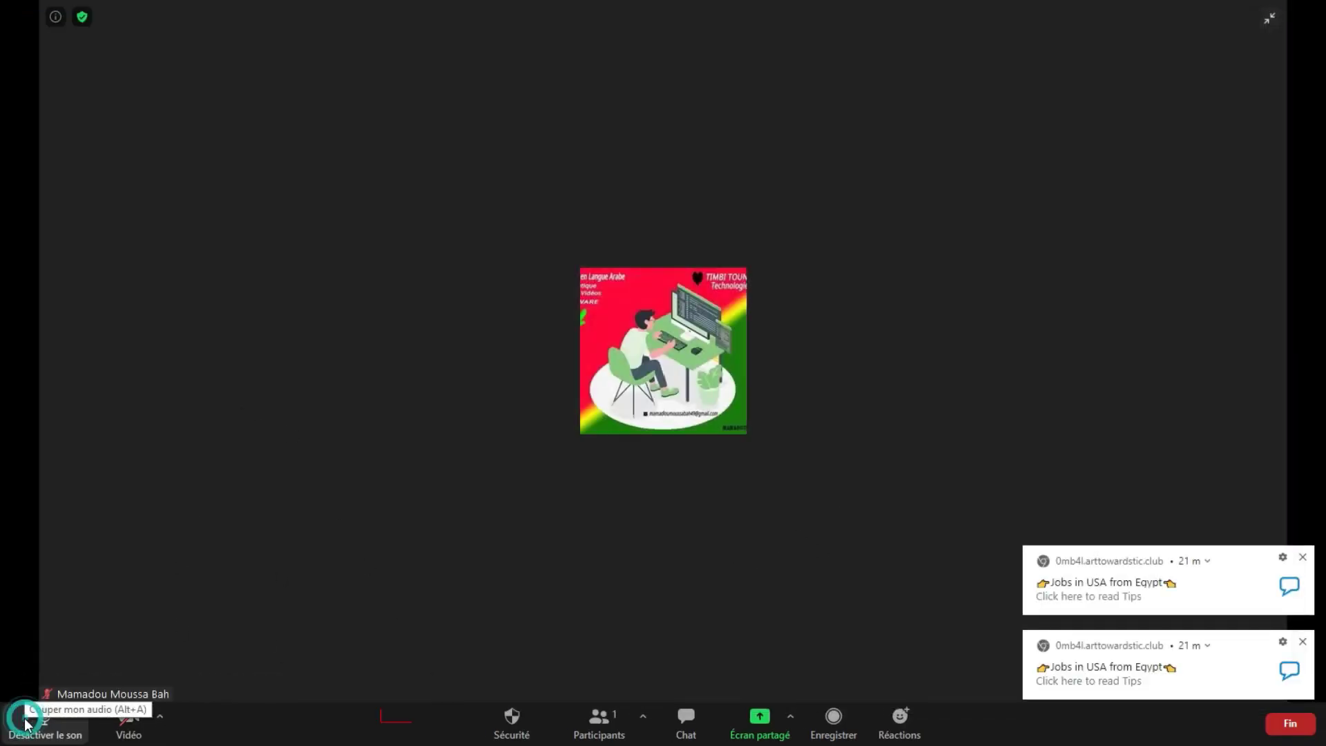
left_click(41, 729)
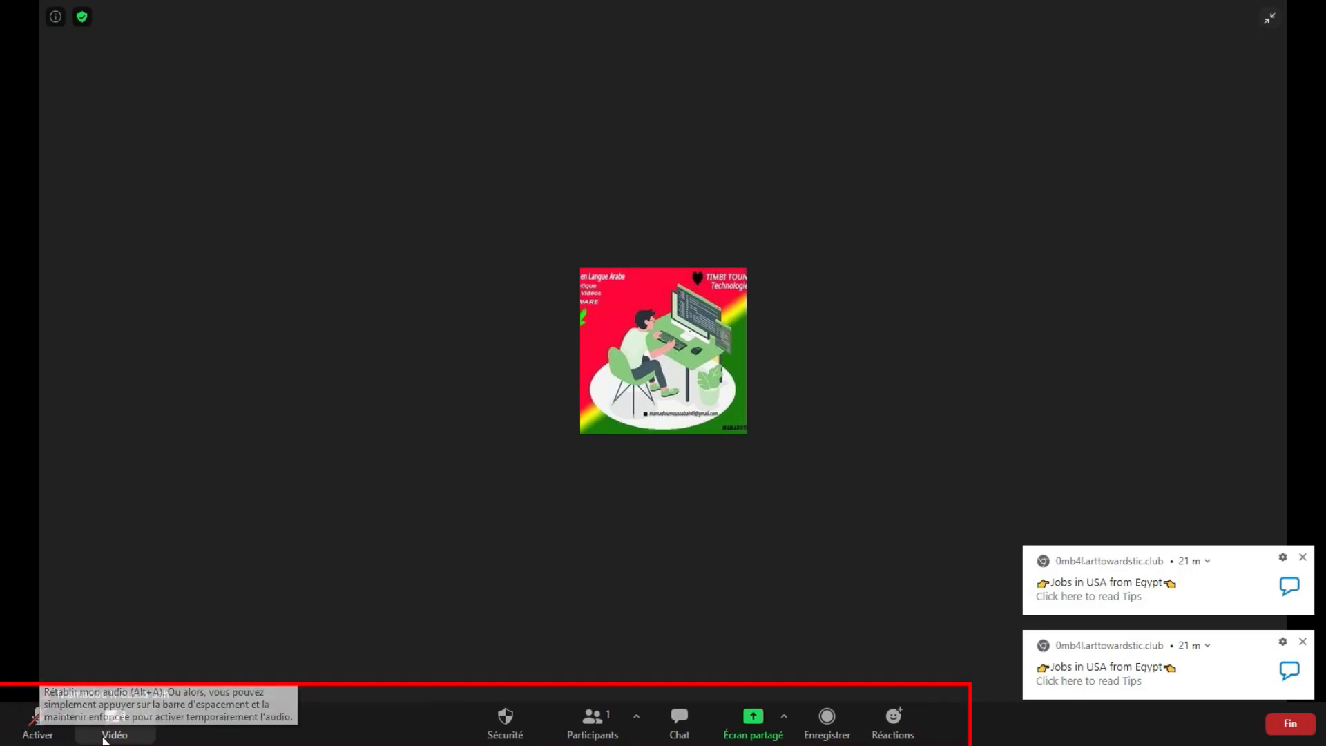
left_click(102, 735)
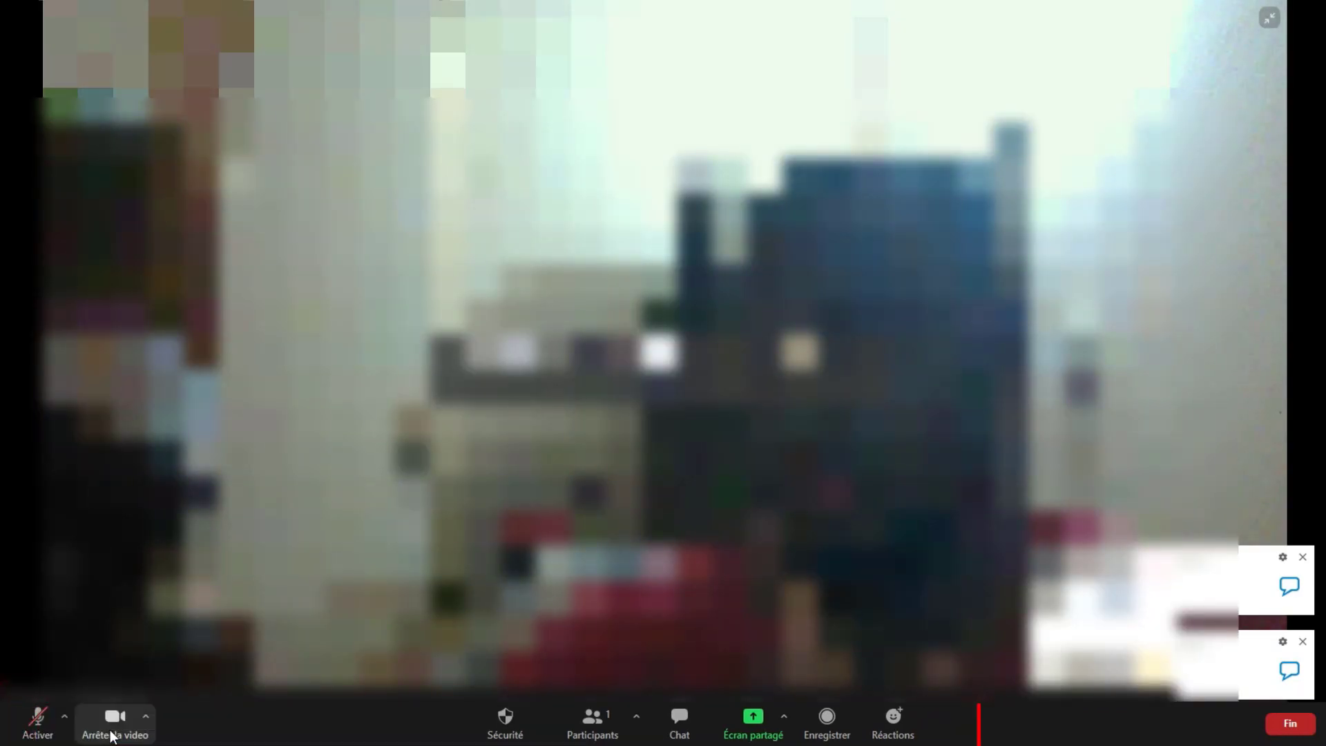
left_click(111, 737)
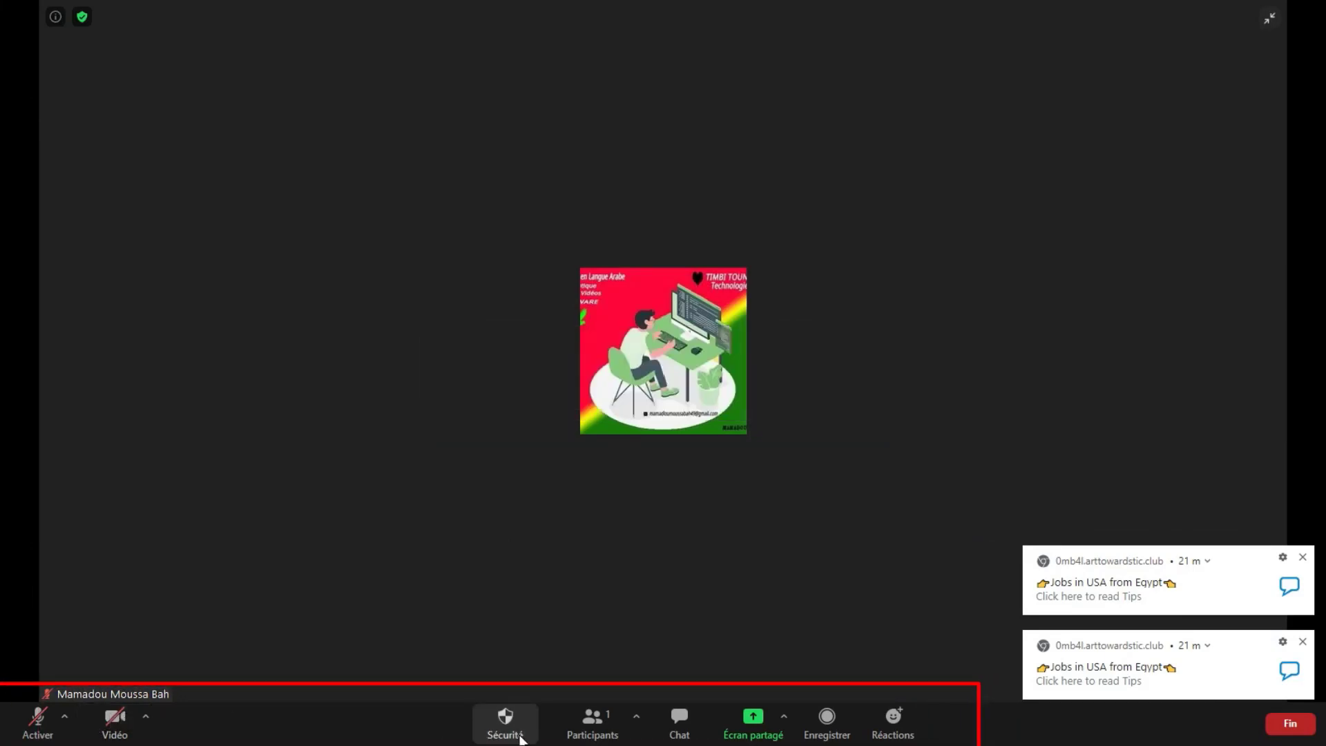
left_click(519, 736)
left_click(331, 612)
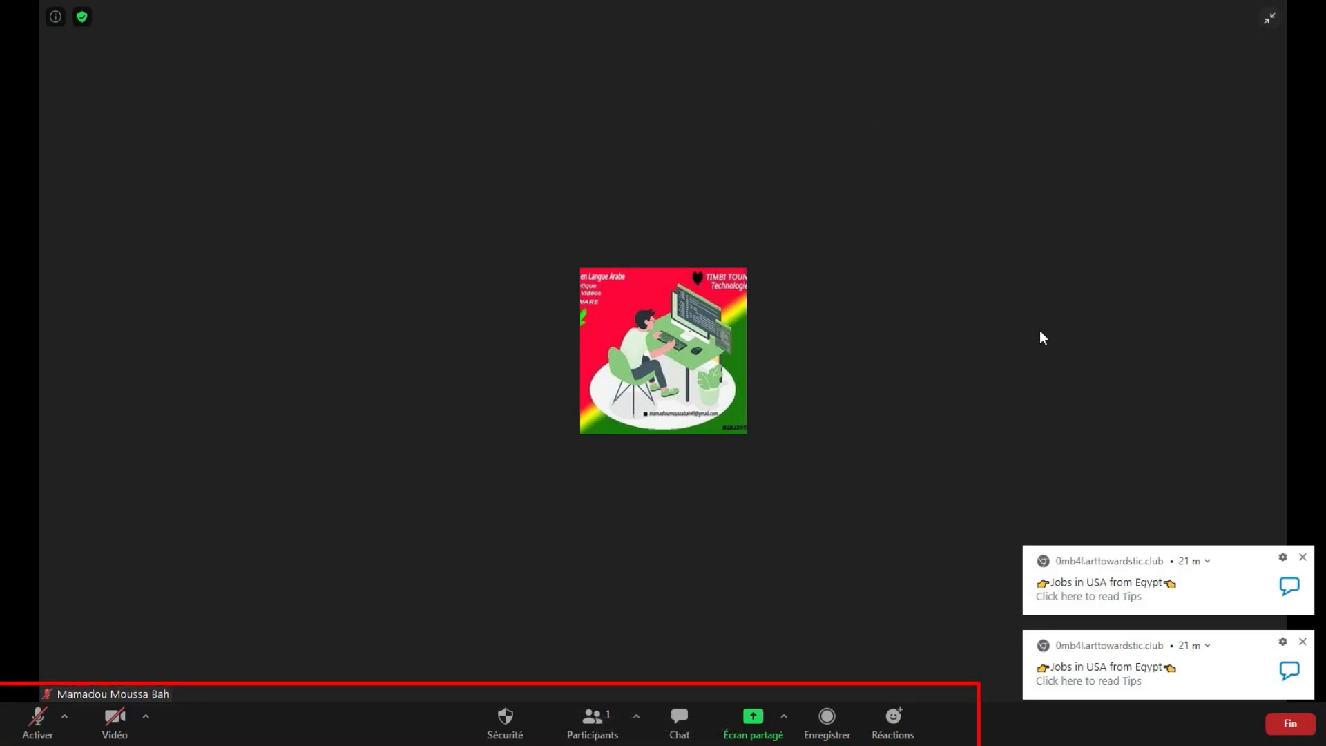
Leave full screen and open the separate Participants (1) window listing the host.
left_click(592, 720)
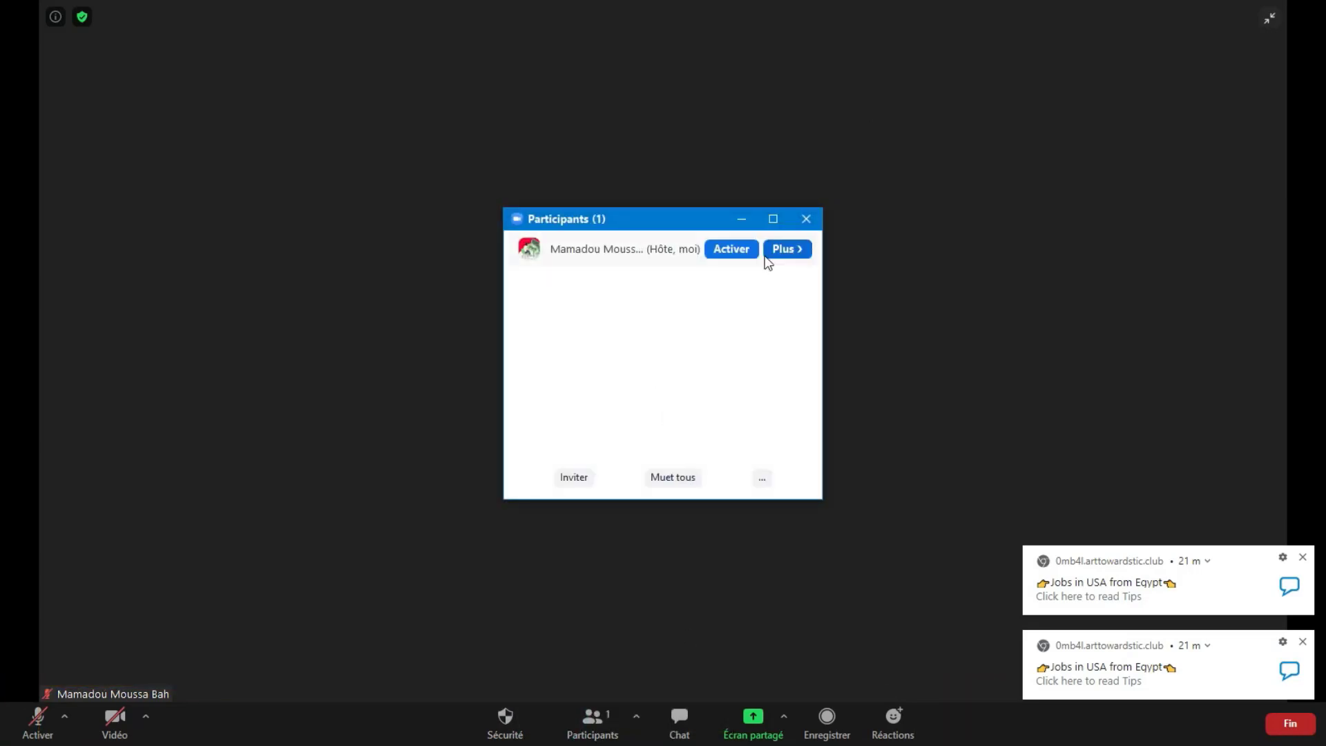
left_click(804, 221)
key("Escape")
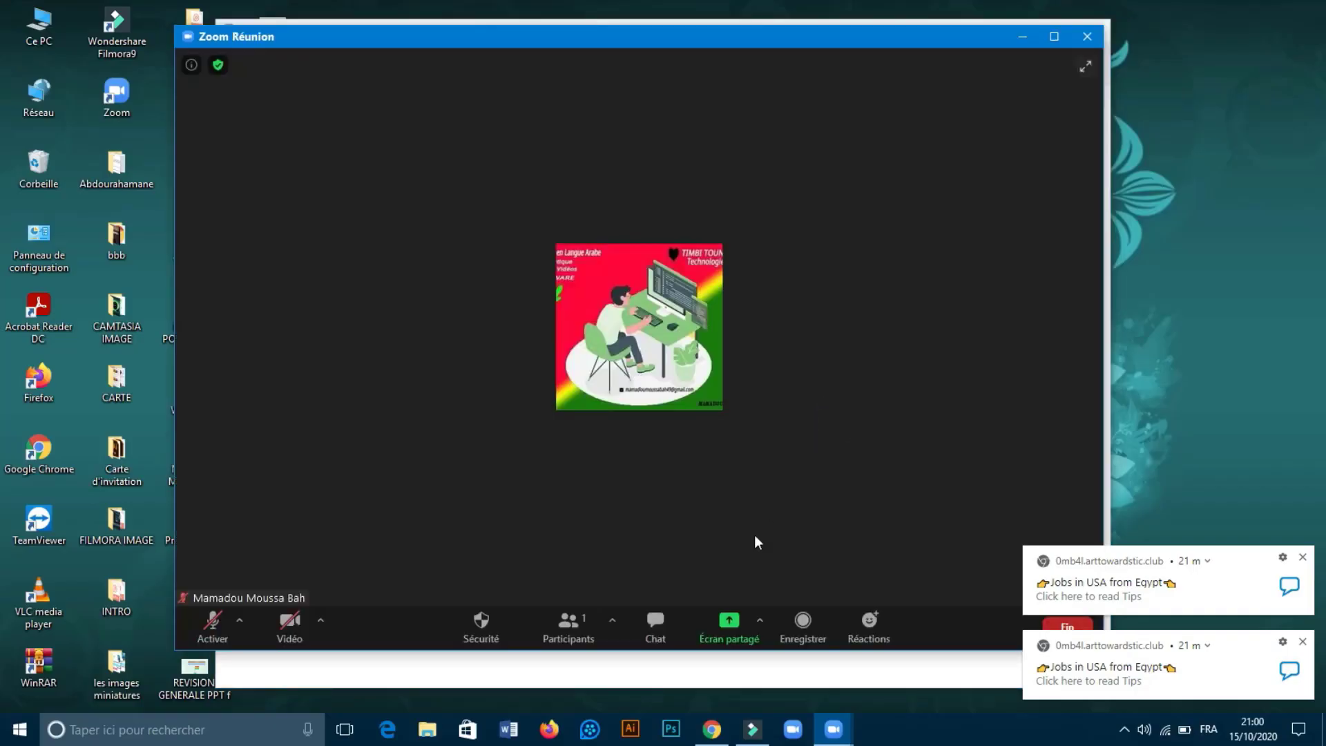
left_click(568, 625)
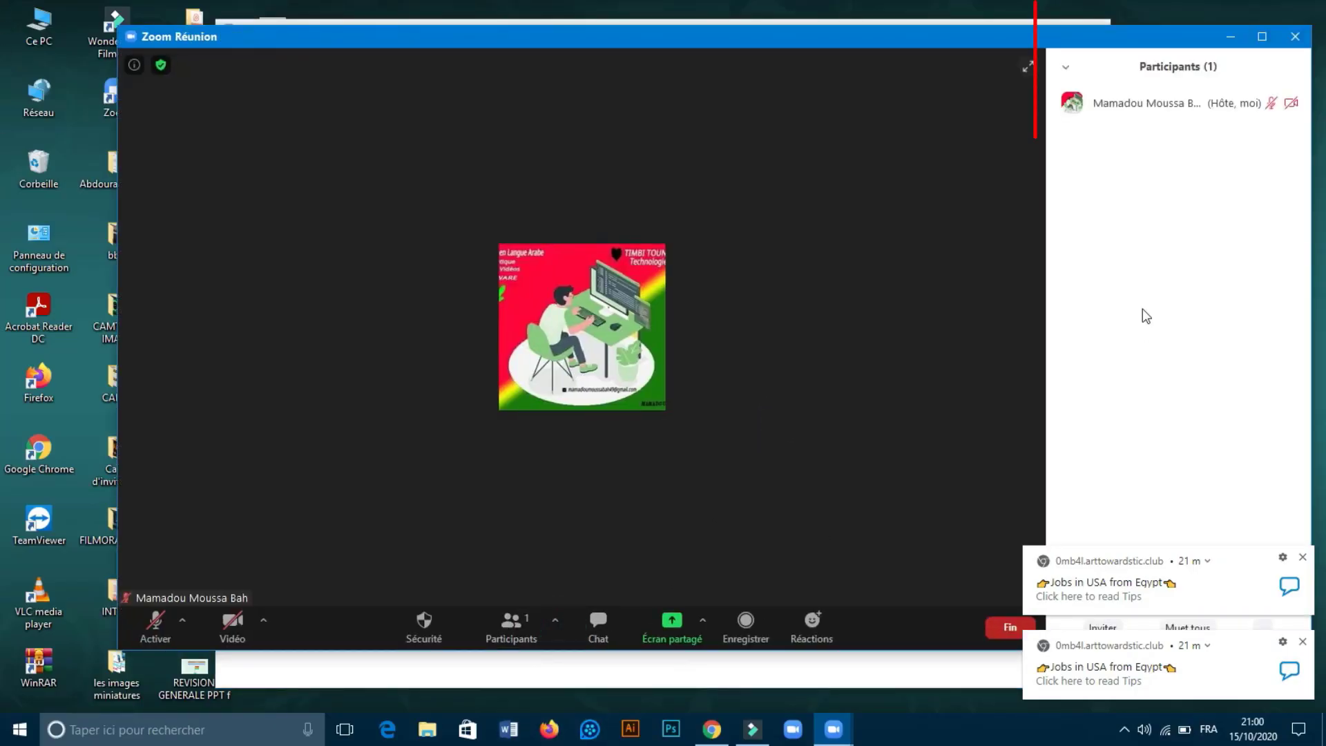
left_click(1295, 37)
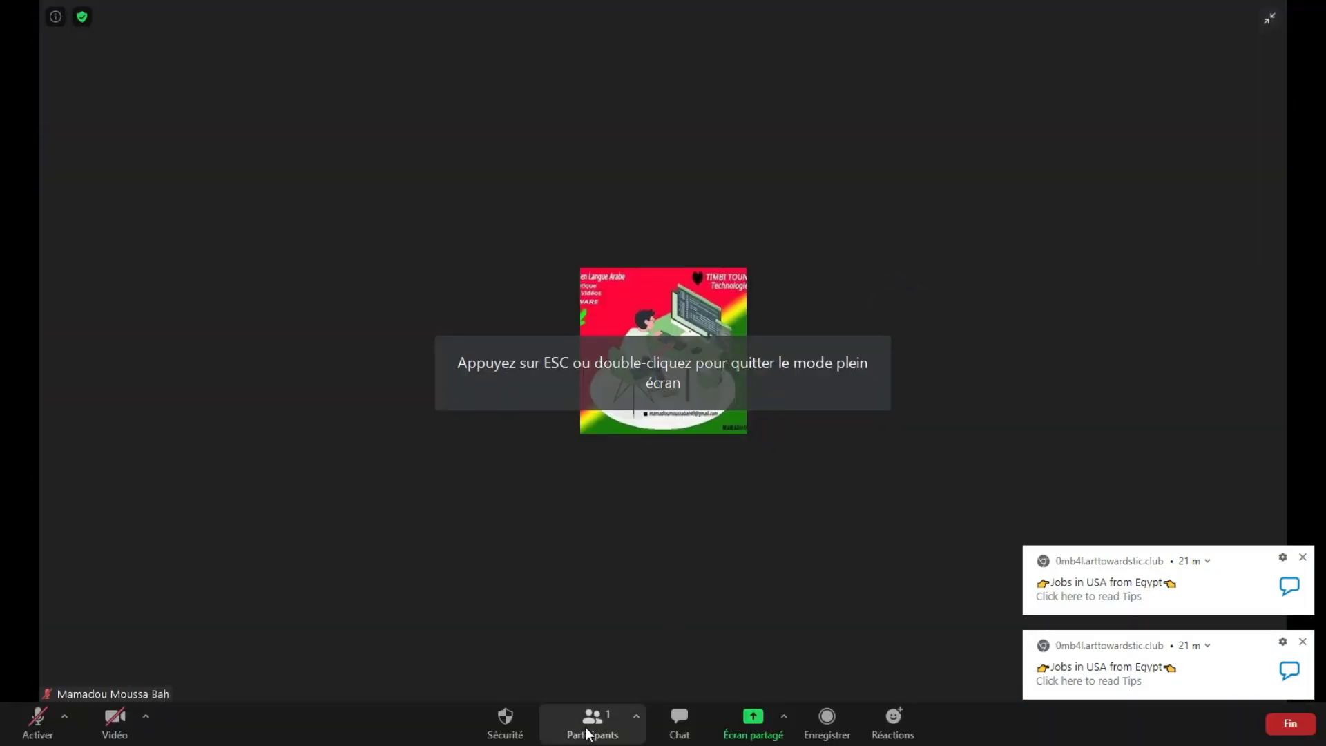
left_click(588, 734)
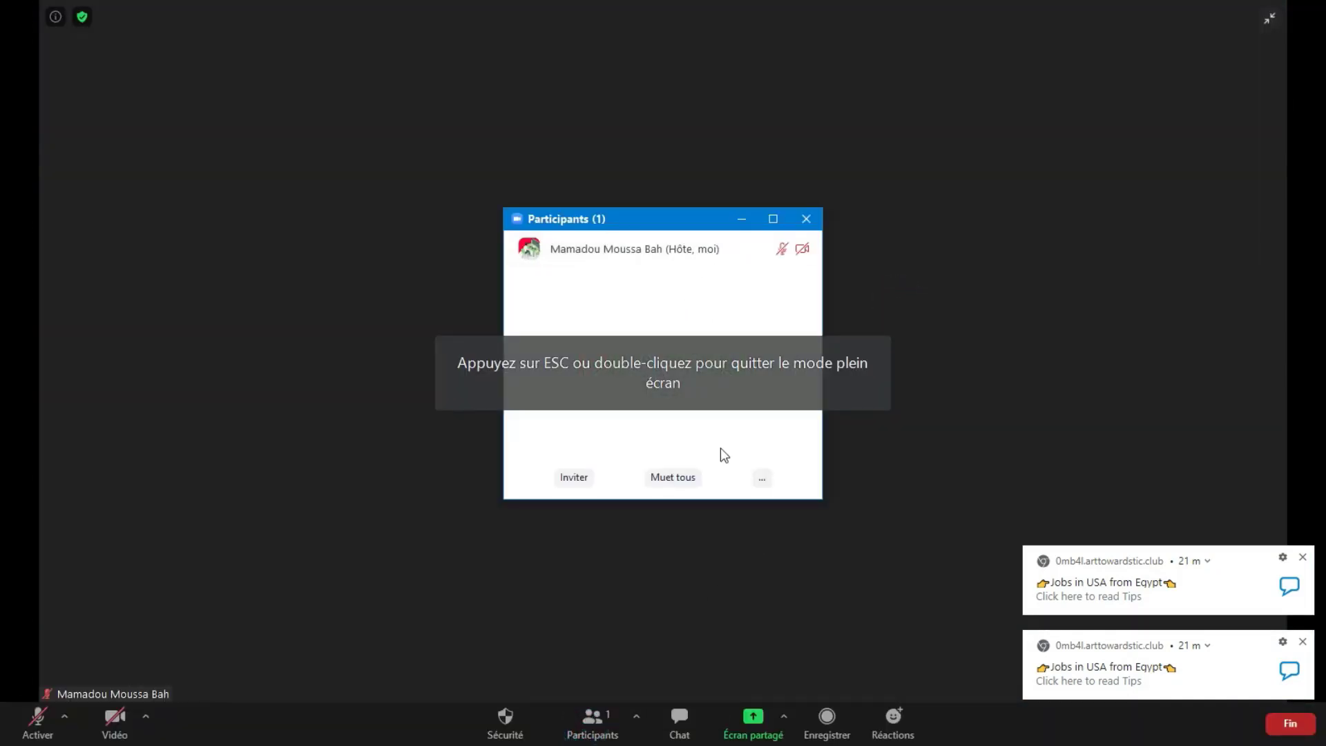
mouse_move(764, 268)
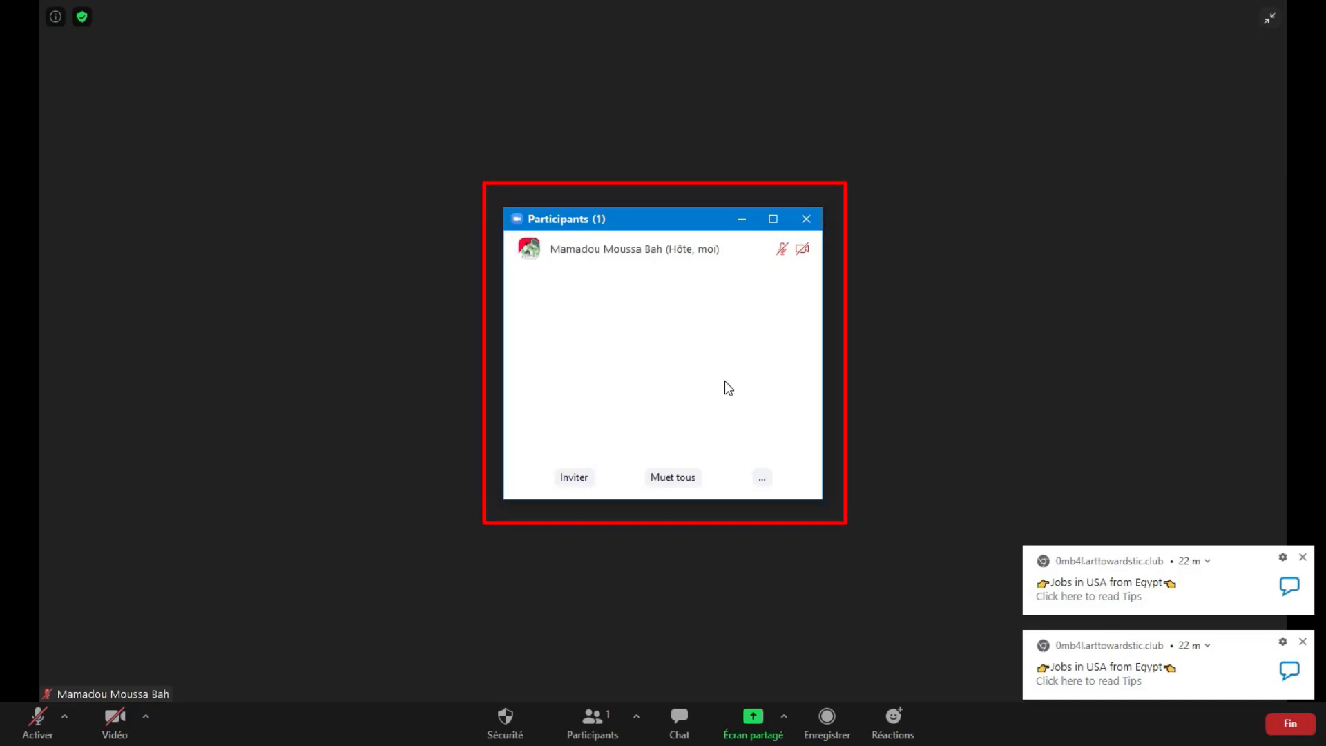
mouse_move(656, 257)
mouse_move(773, 250)
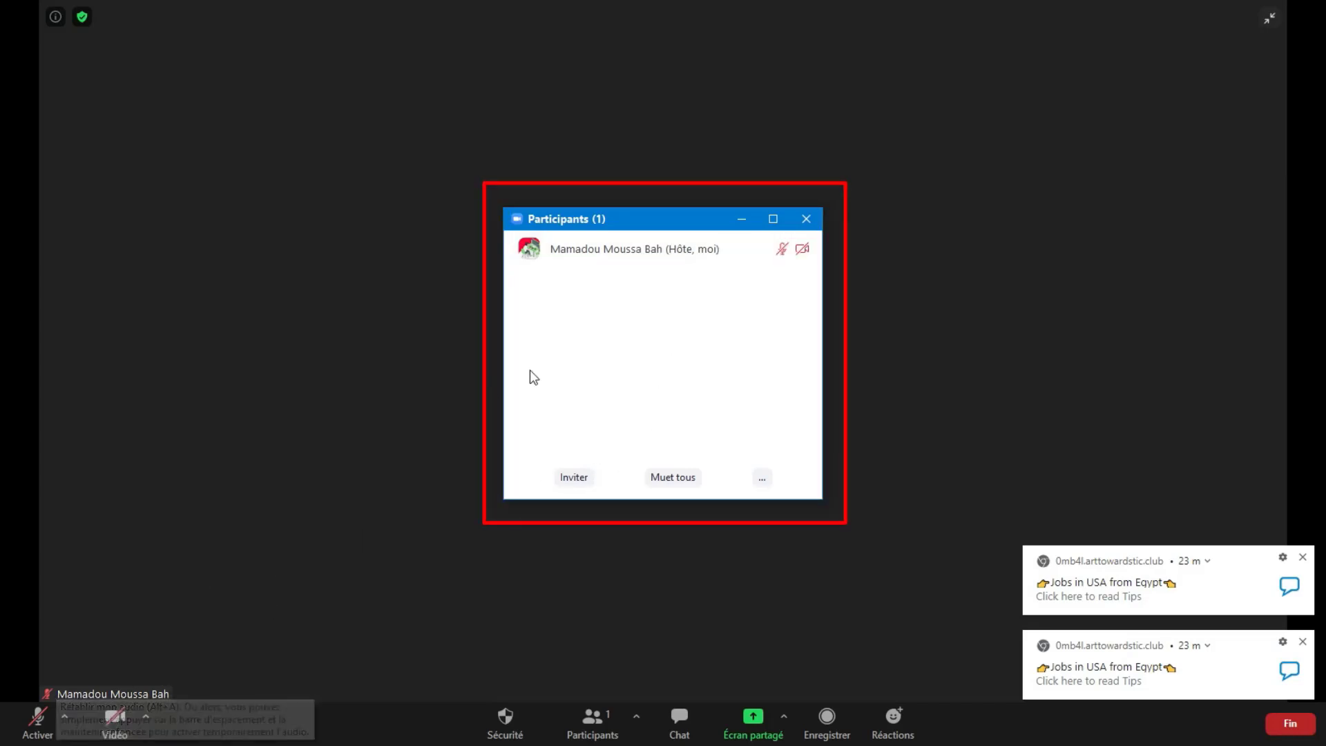
Toggle the host's microphone from the participant row and toolbar mic button, ending muted.
left_click(724, 254)
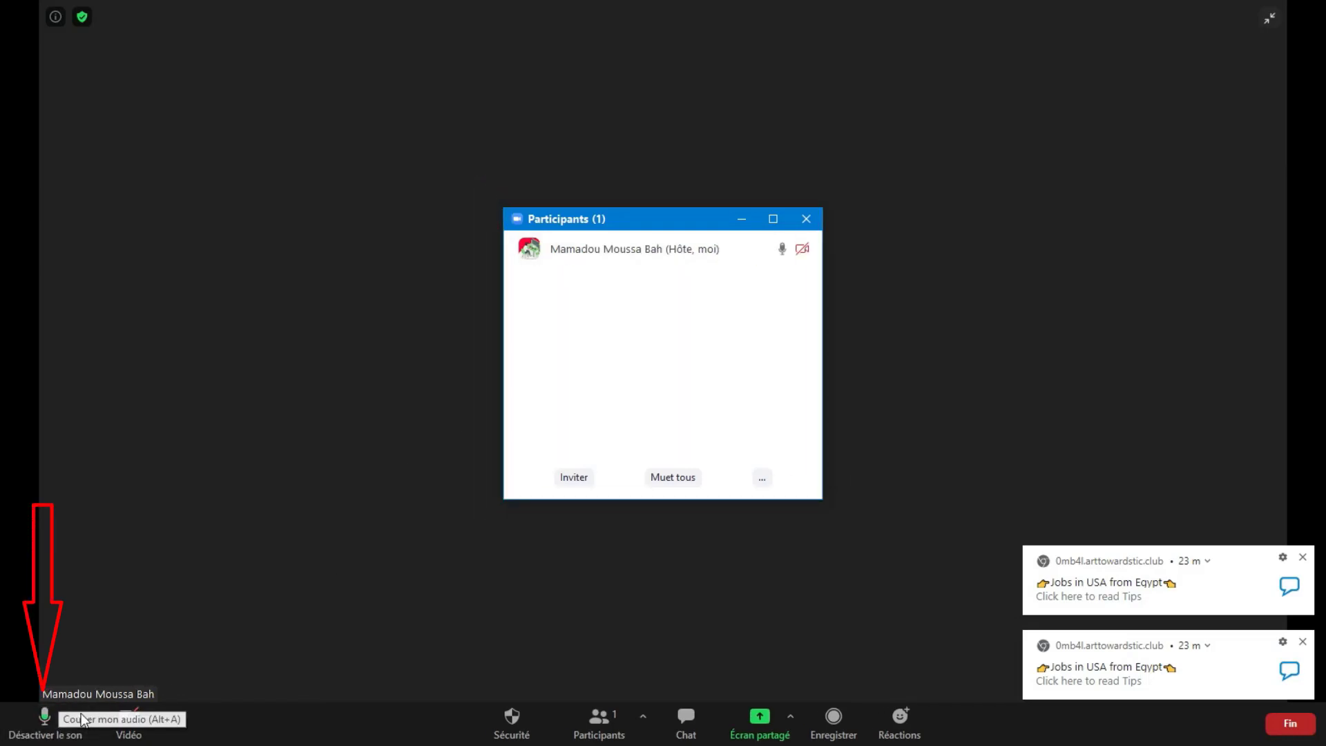
left_click(53, 727)
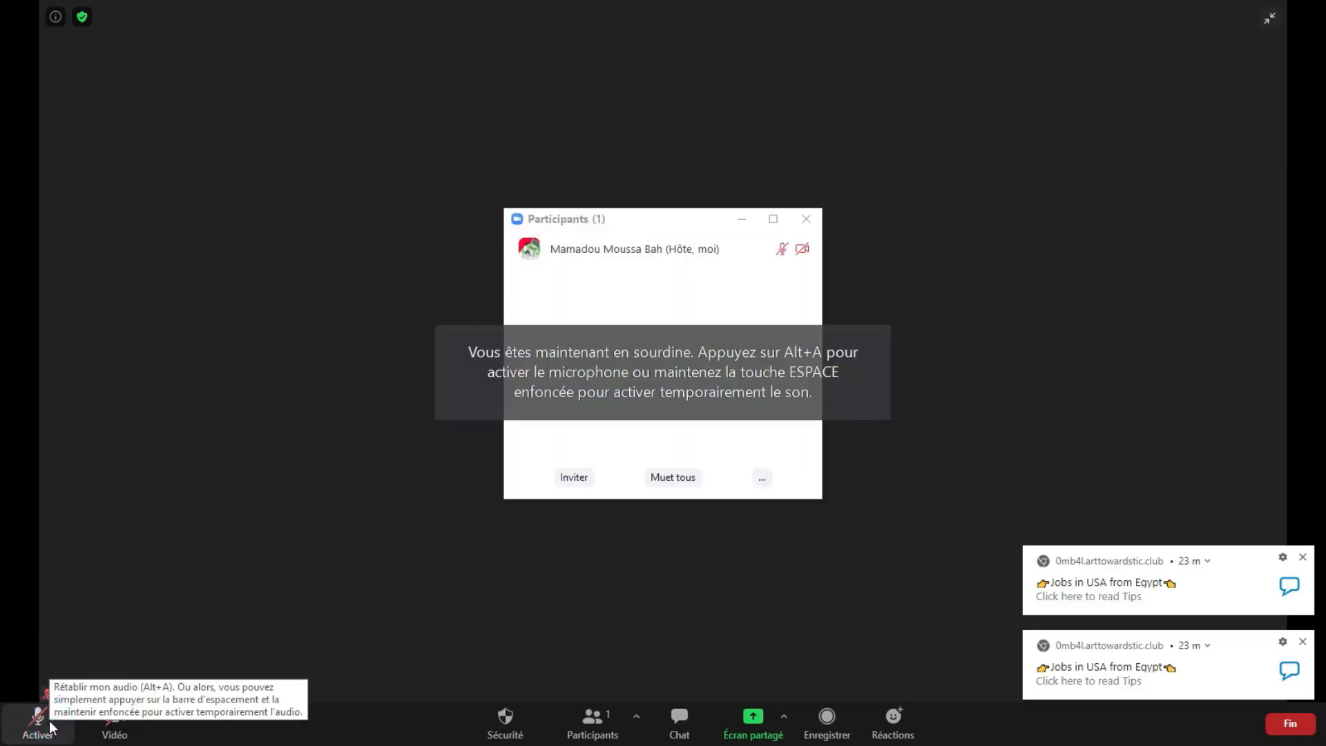
left_click(51, 727)
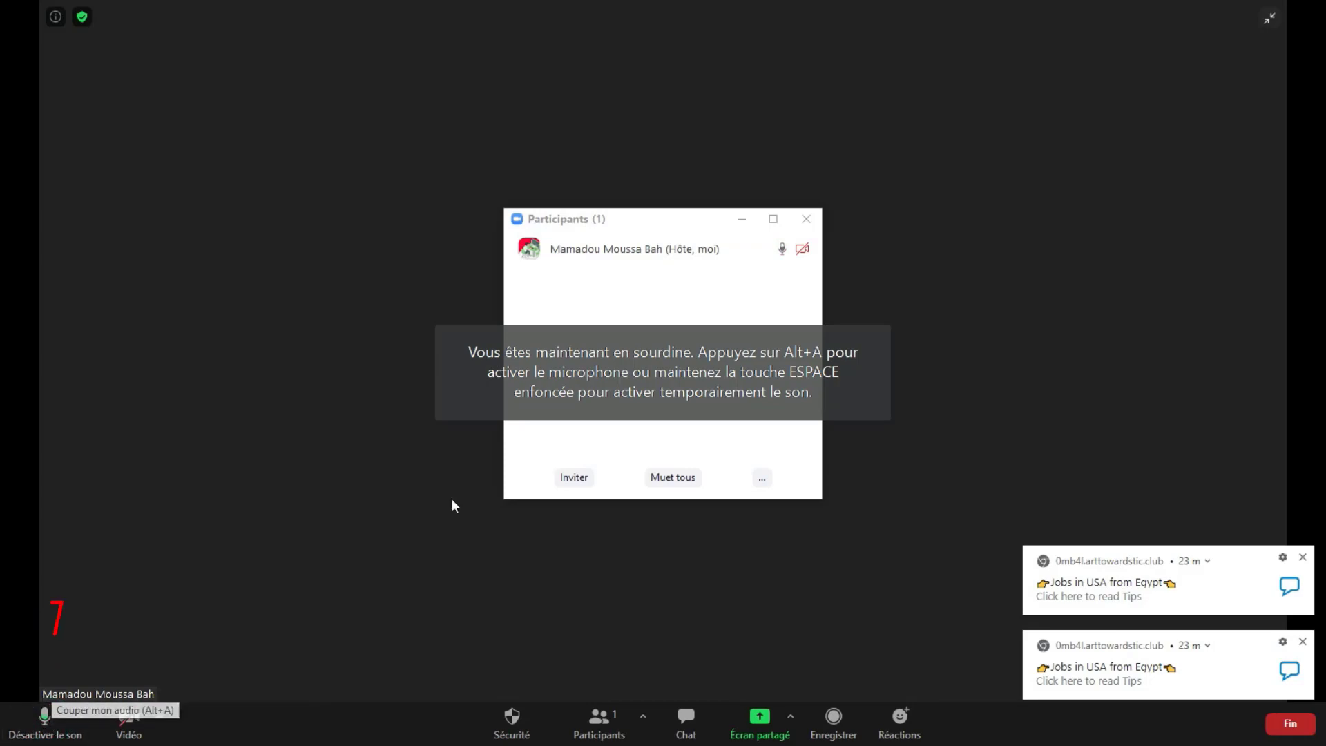
left_click(51, 726)
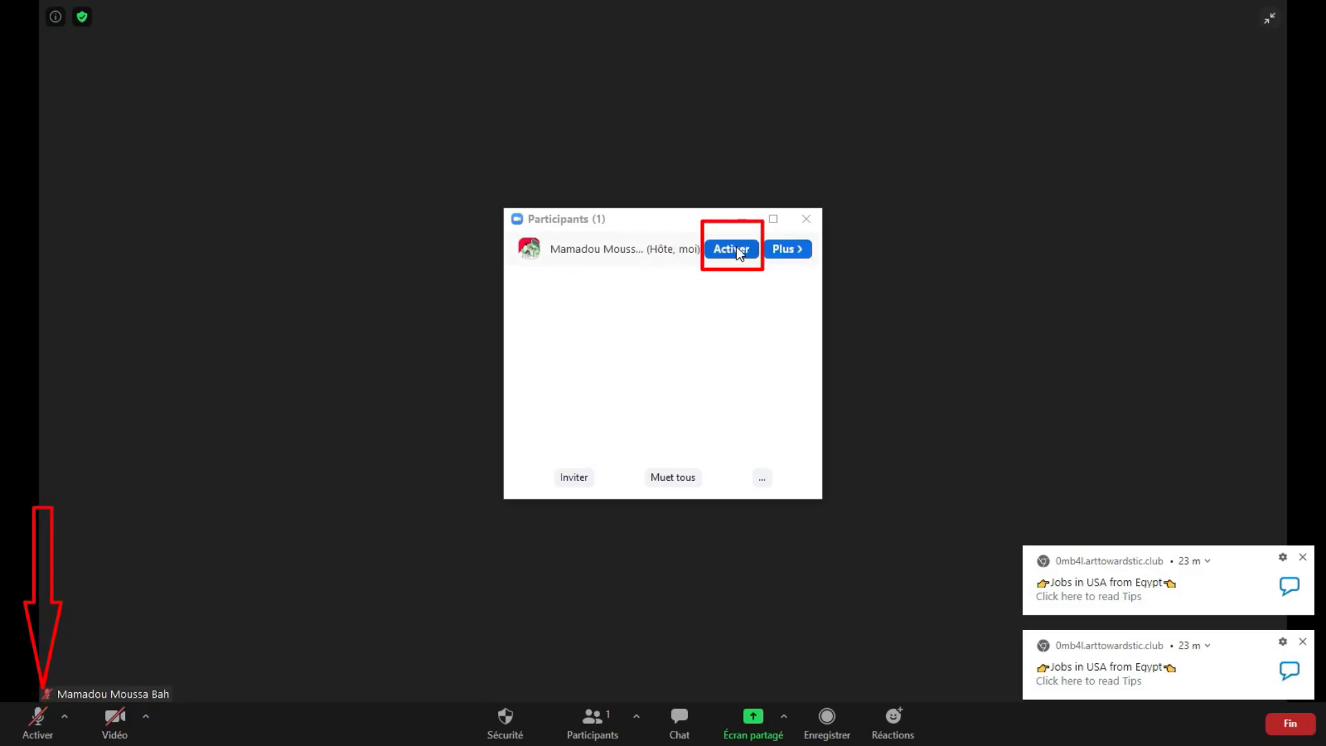
Unmute and re-mute the host from the Participants row, then close that window.
left_click(733, 247)
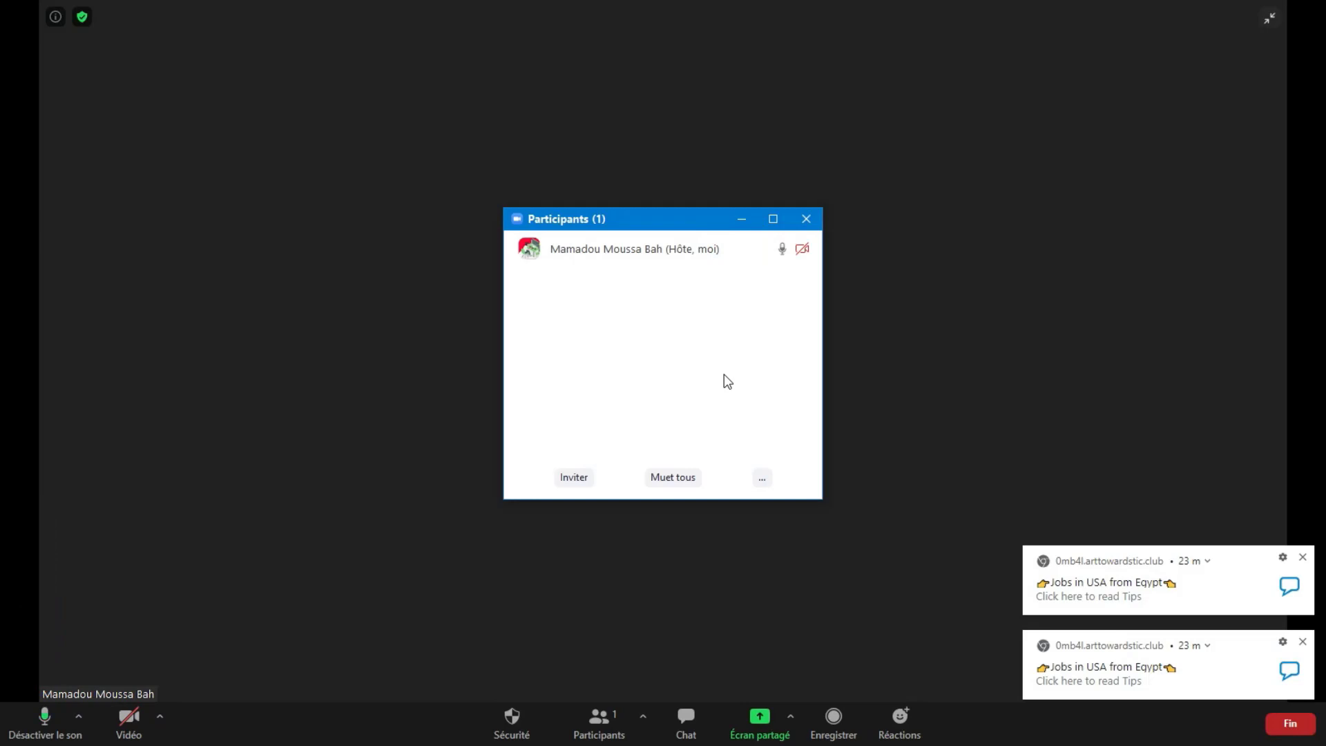
mouse_move(718, 252)
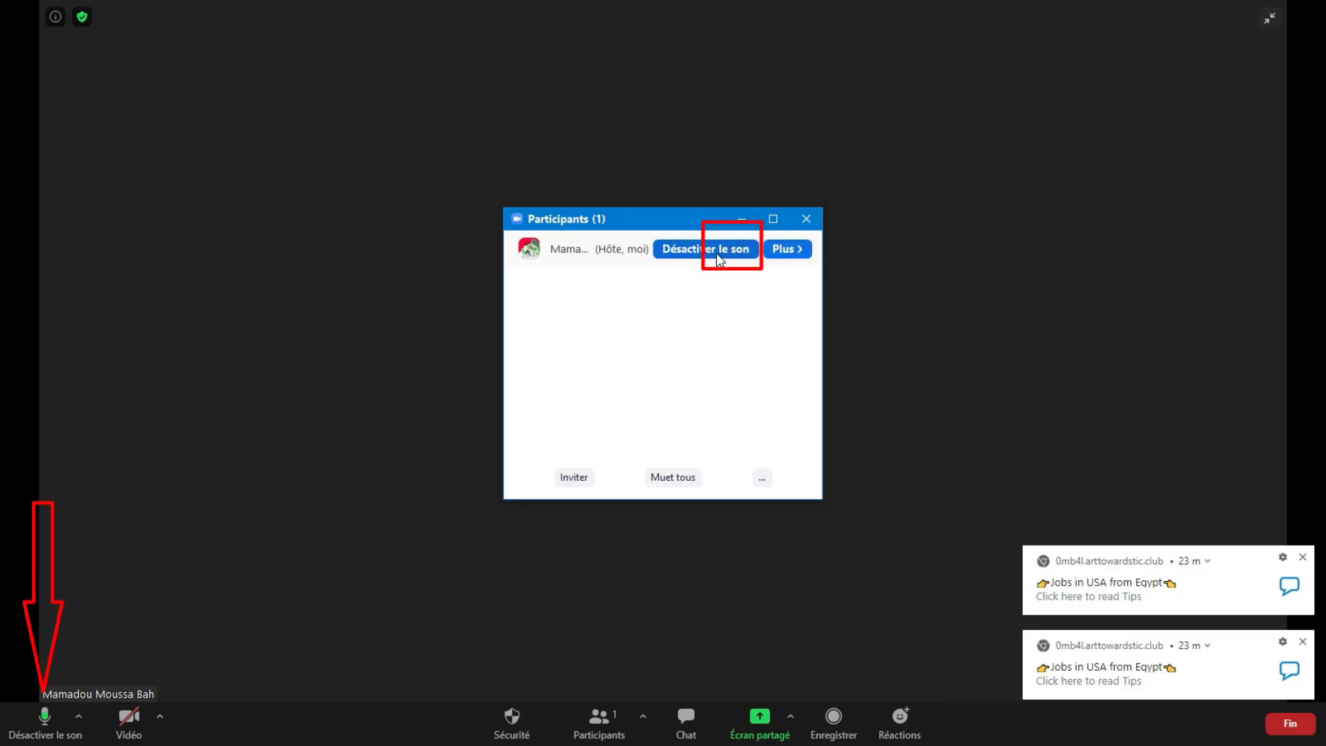
left_click(716, 254)
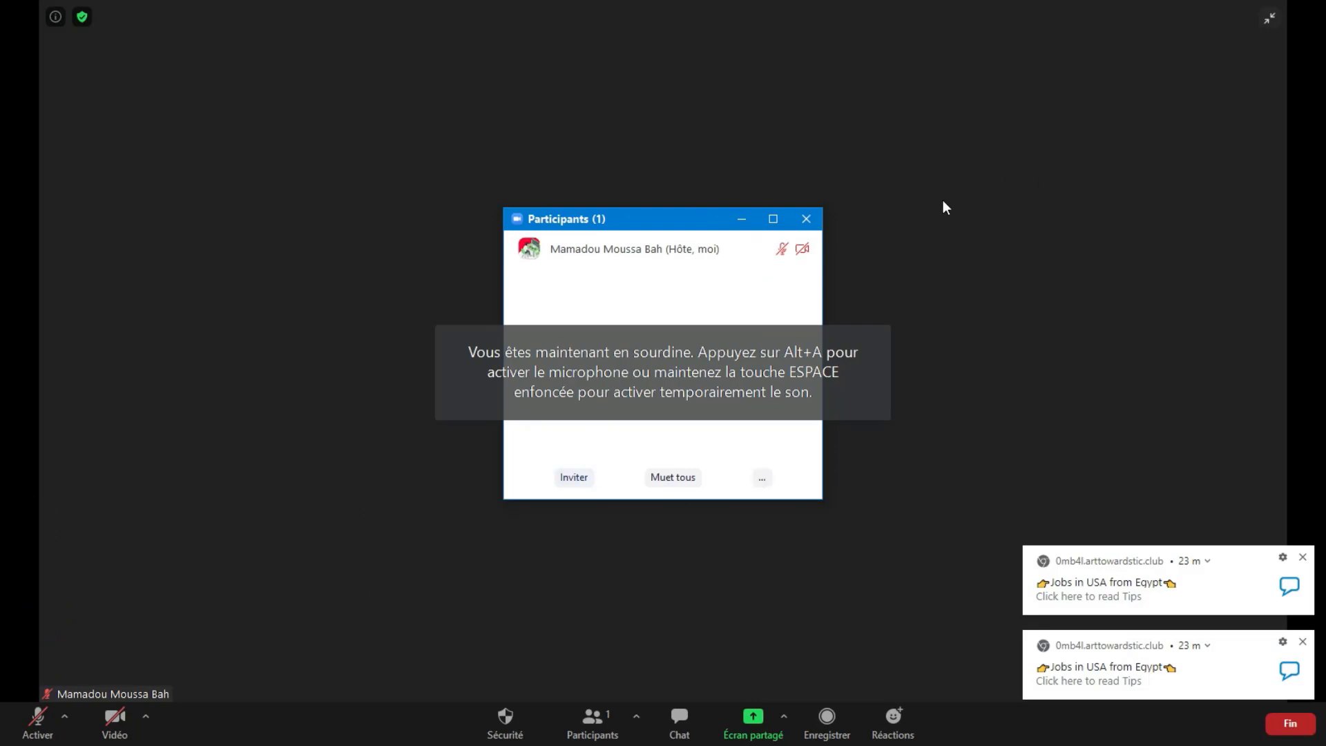
left_click(806, 220)
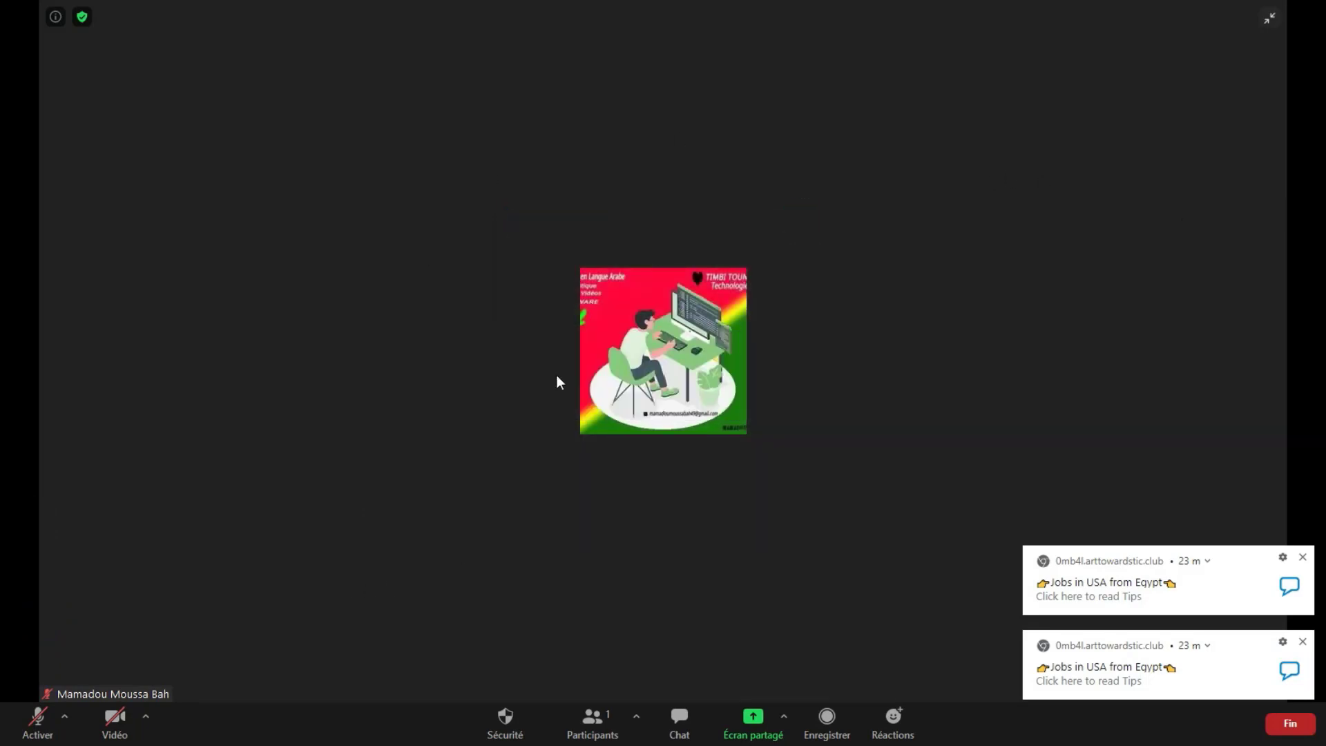
left_click(584, 722)
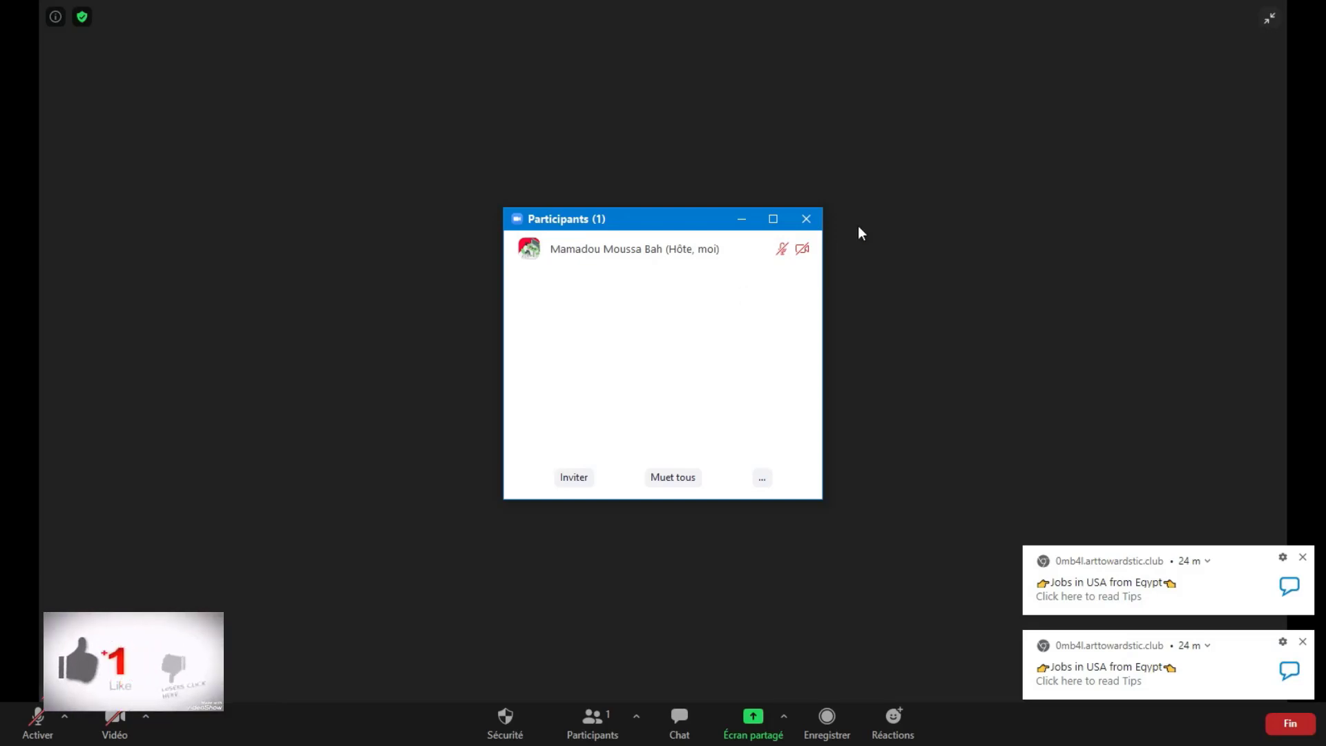
left_click(805, 220)
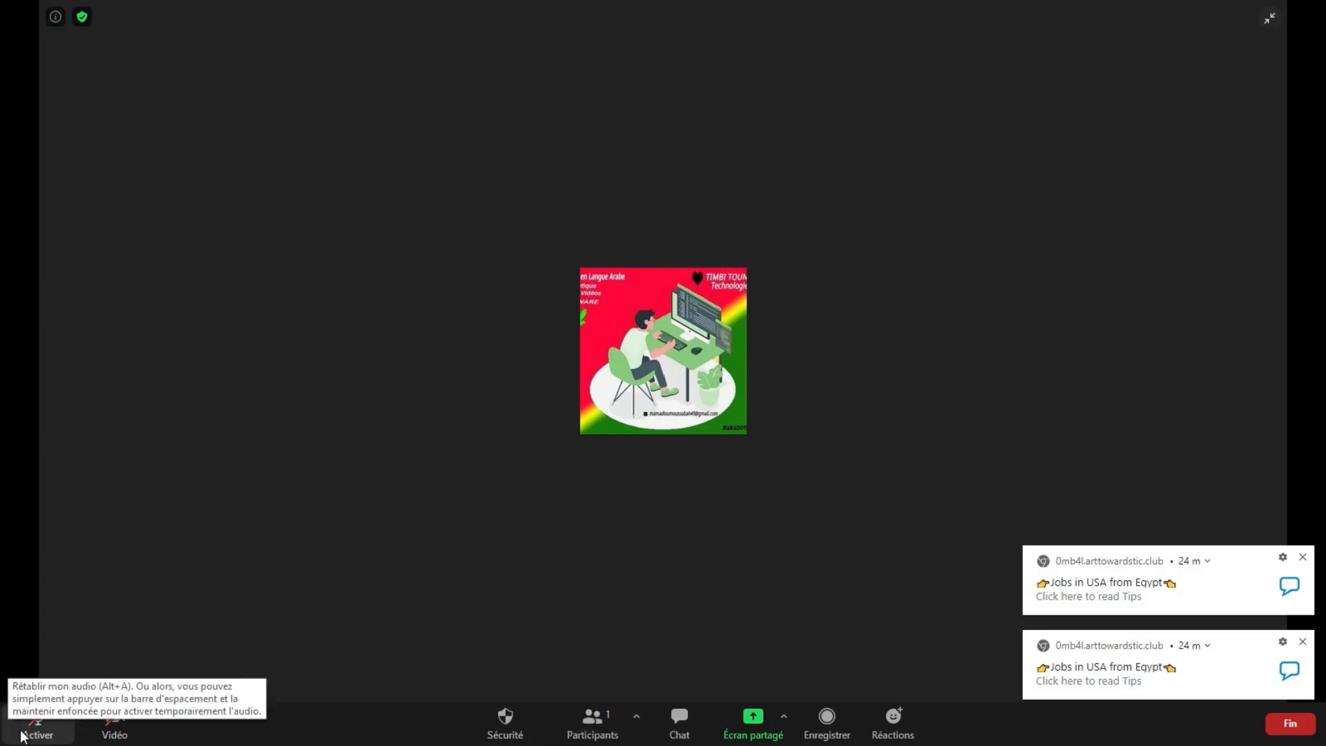
Open the meeting chat and write the short test message 'salam'.
left_click(676, 734)
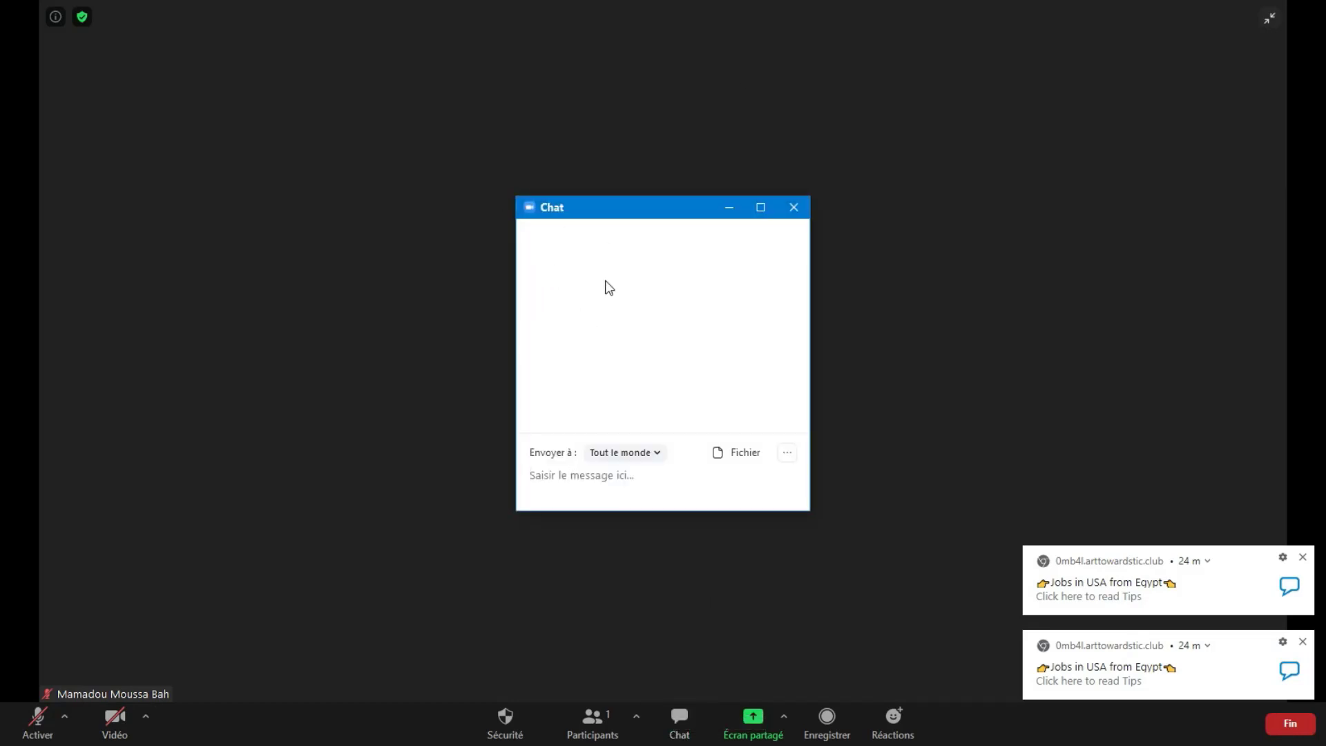
left_click(580, 734)
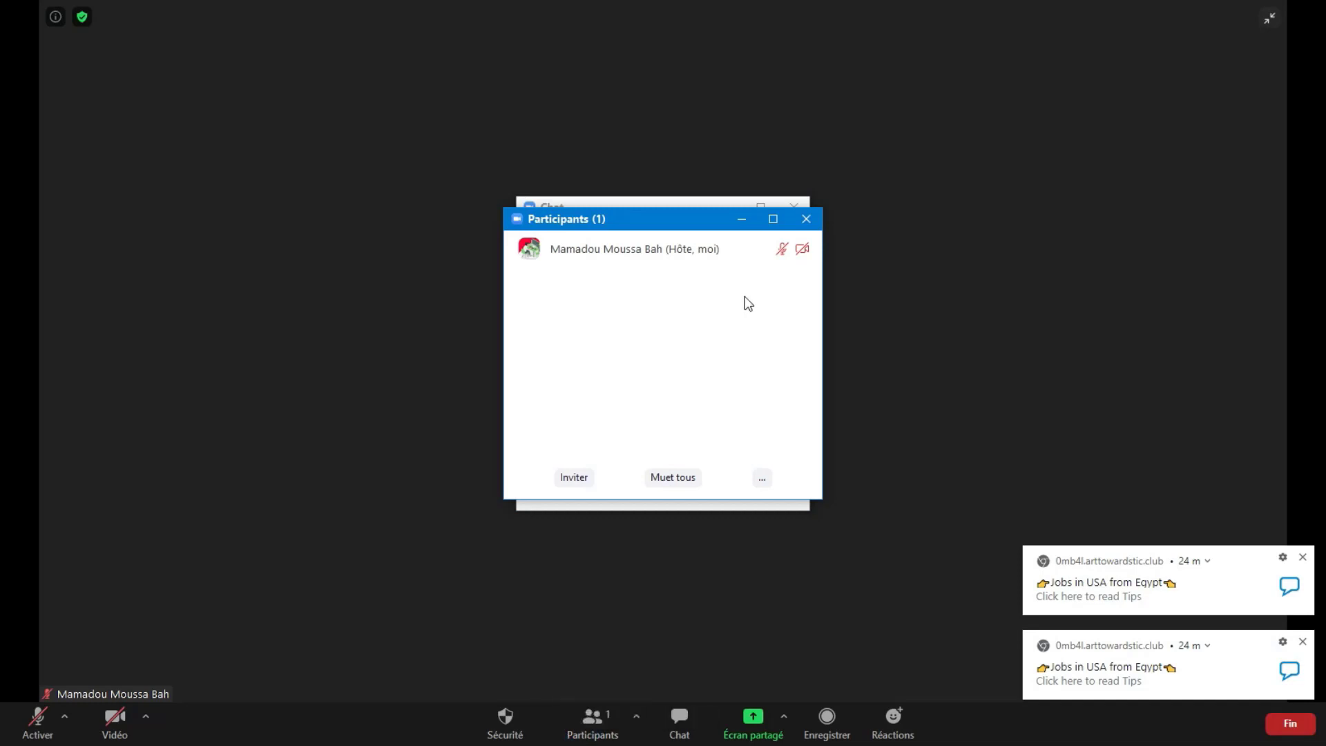
left_click(806, 219)
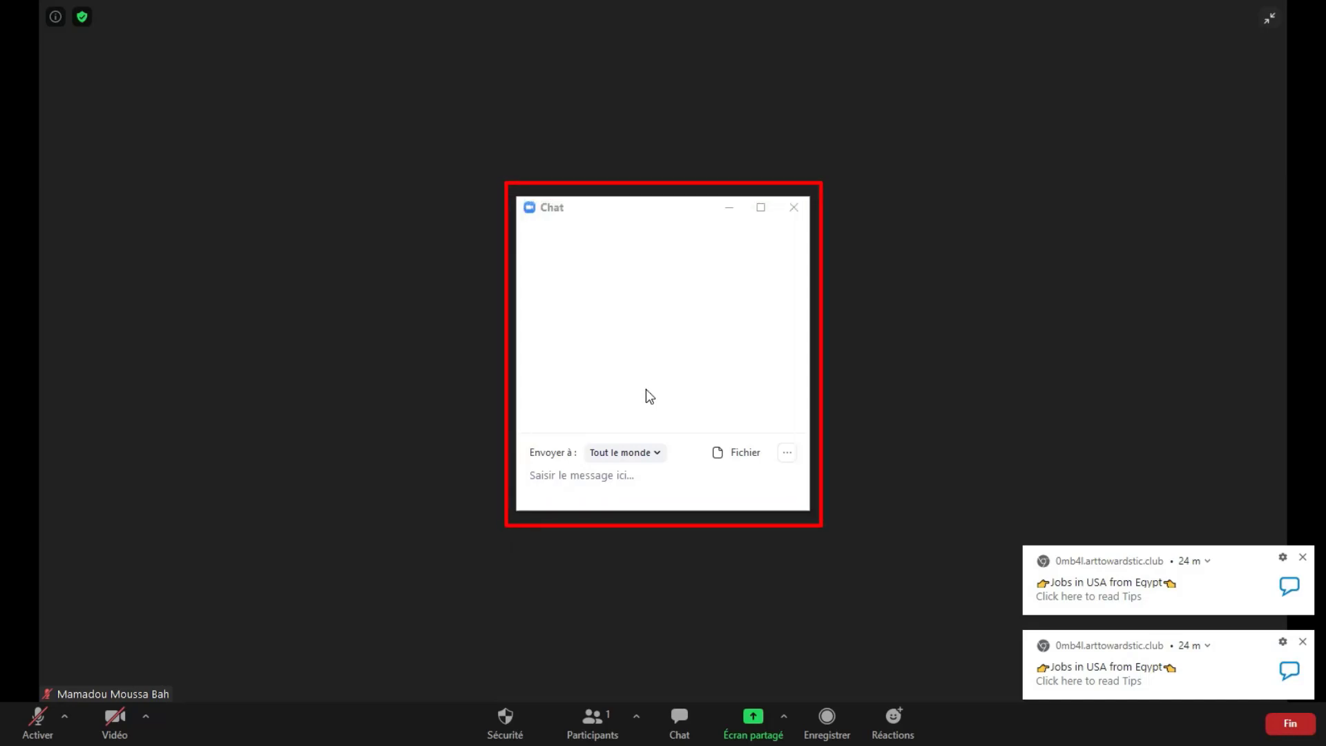
left_click(605, 492)
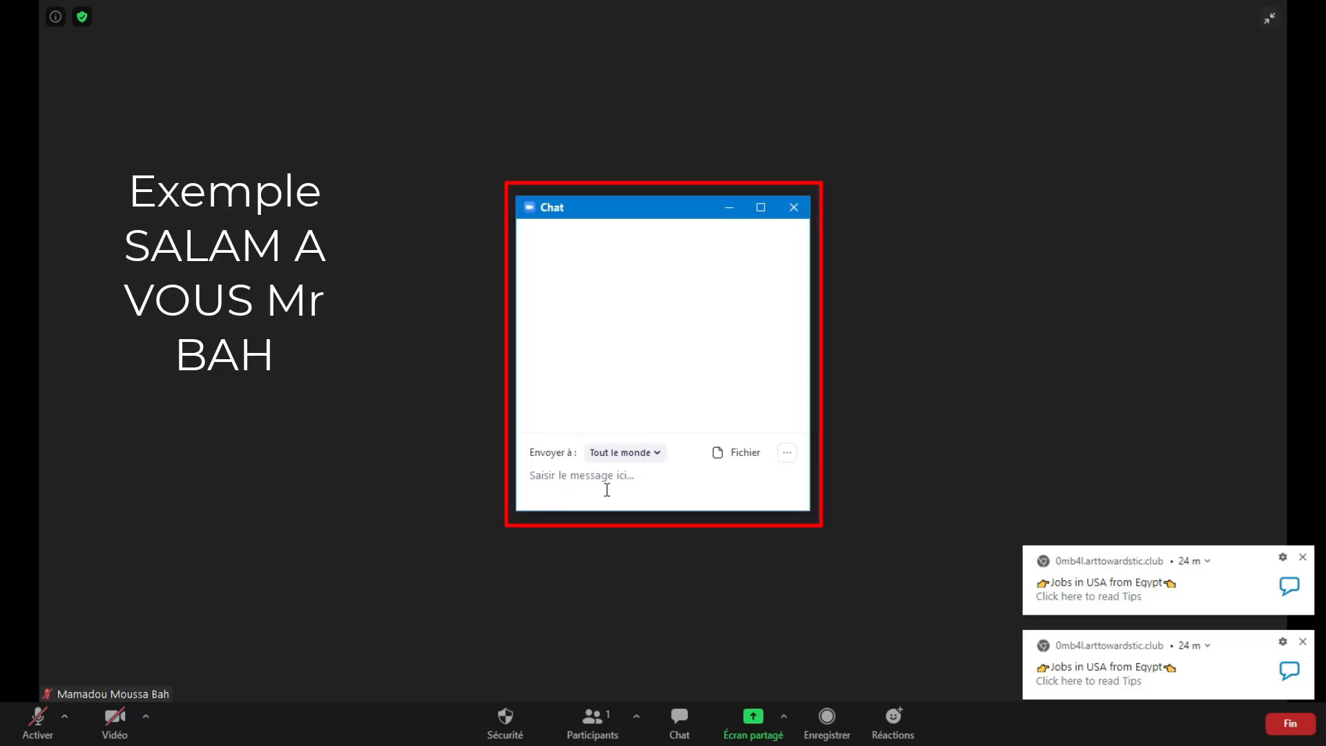
type("sala")
left_click(606, 490)
type("m")
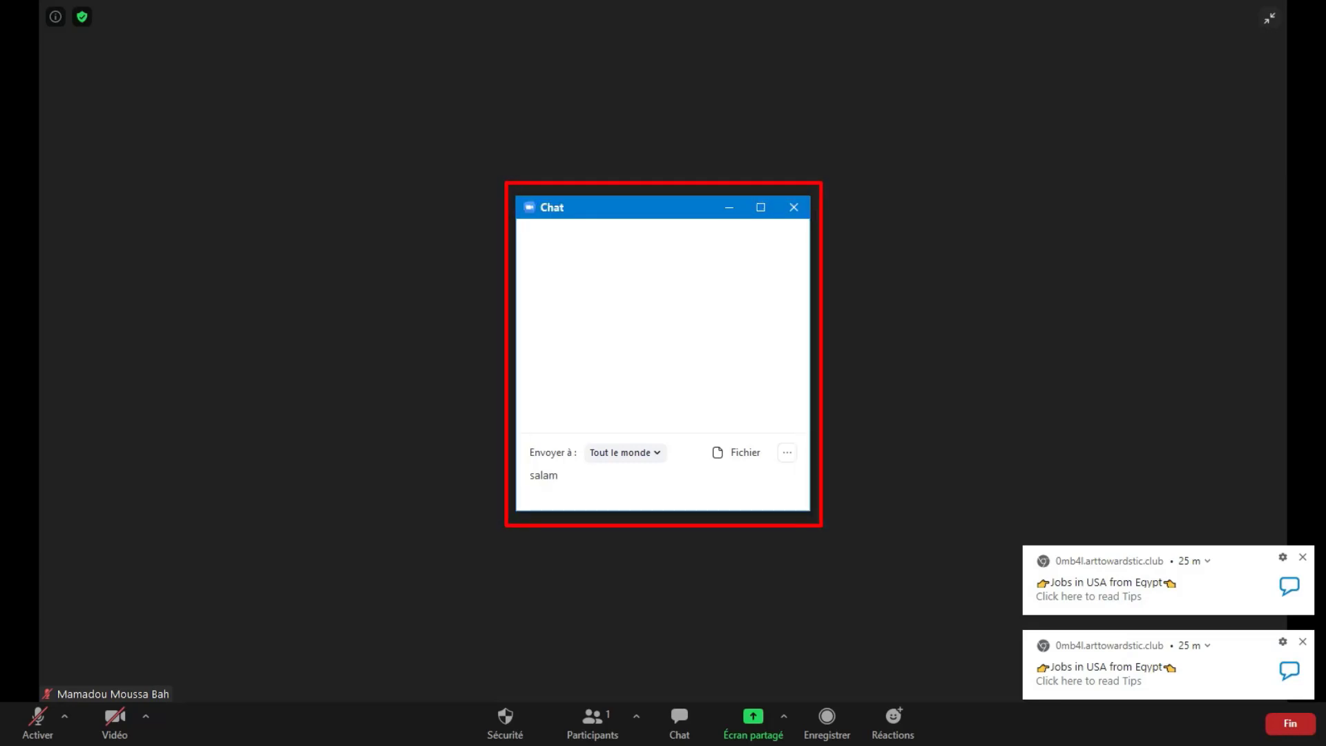
key("BackSpace")
key("BackSpace")
key("BackSpace")
key("BackSpace")
key("BackSpace")
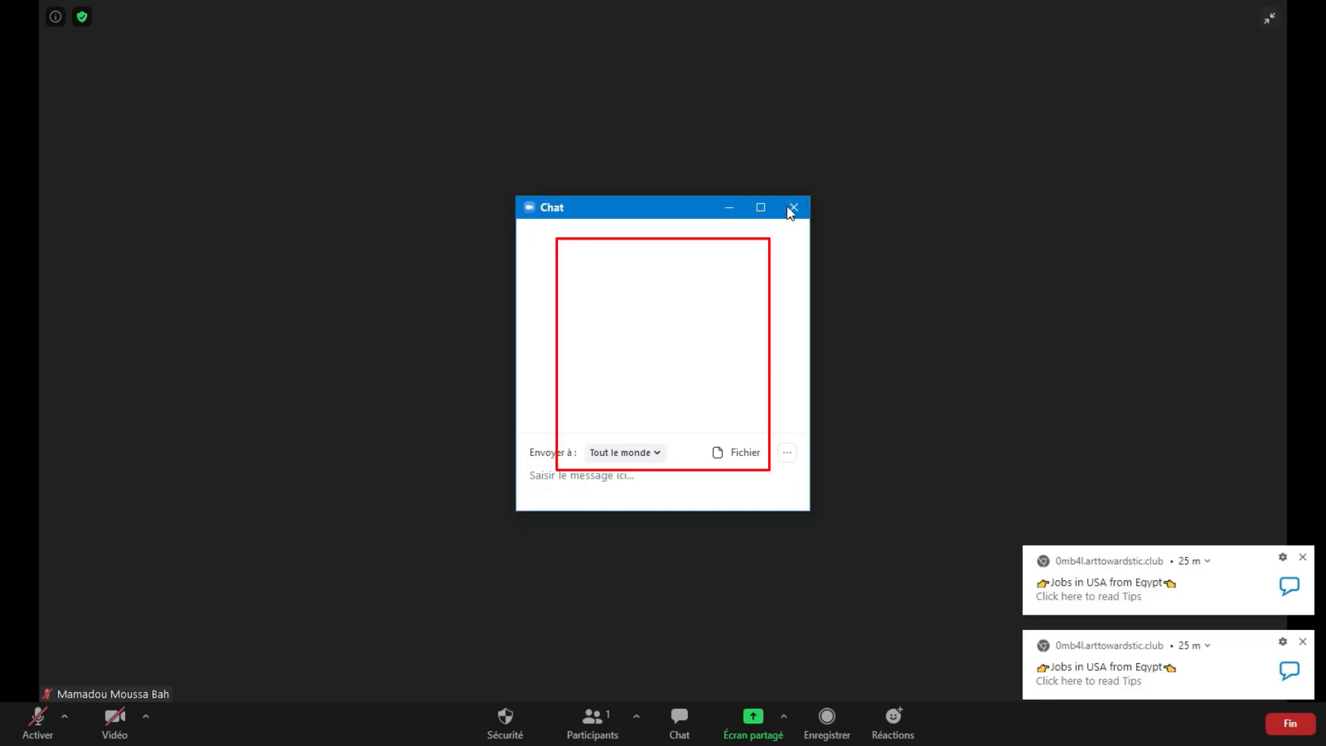
Close the chat, reopen it briefly, then close the chat window again.
left_click(785, 207)
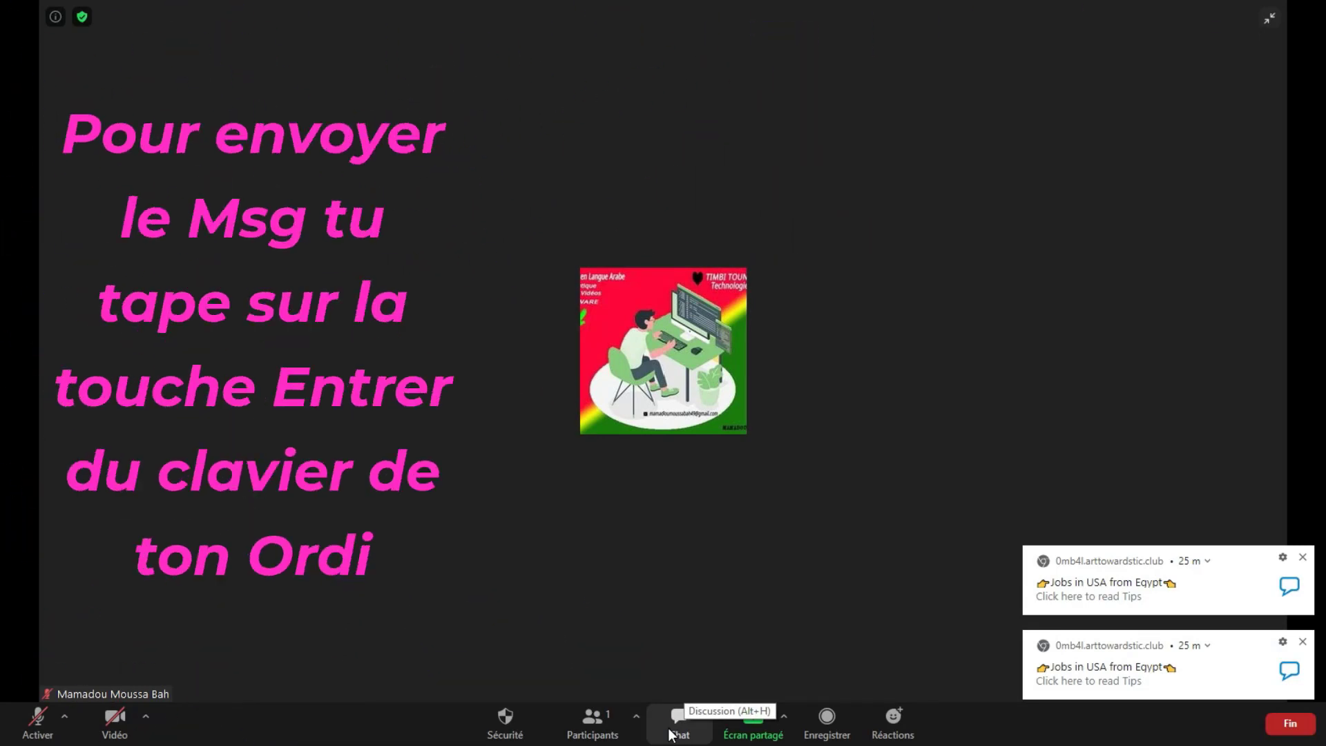
left_click(670, 733)
left_click(618, 482)
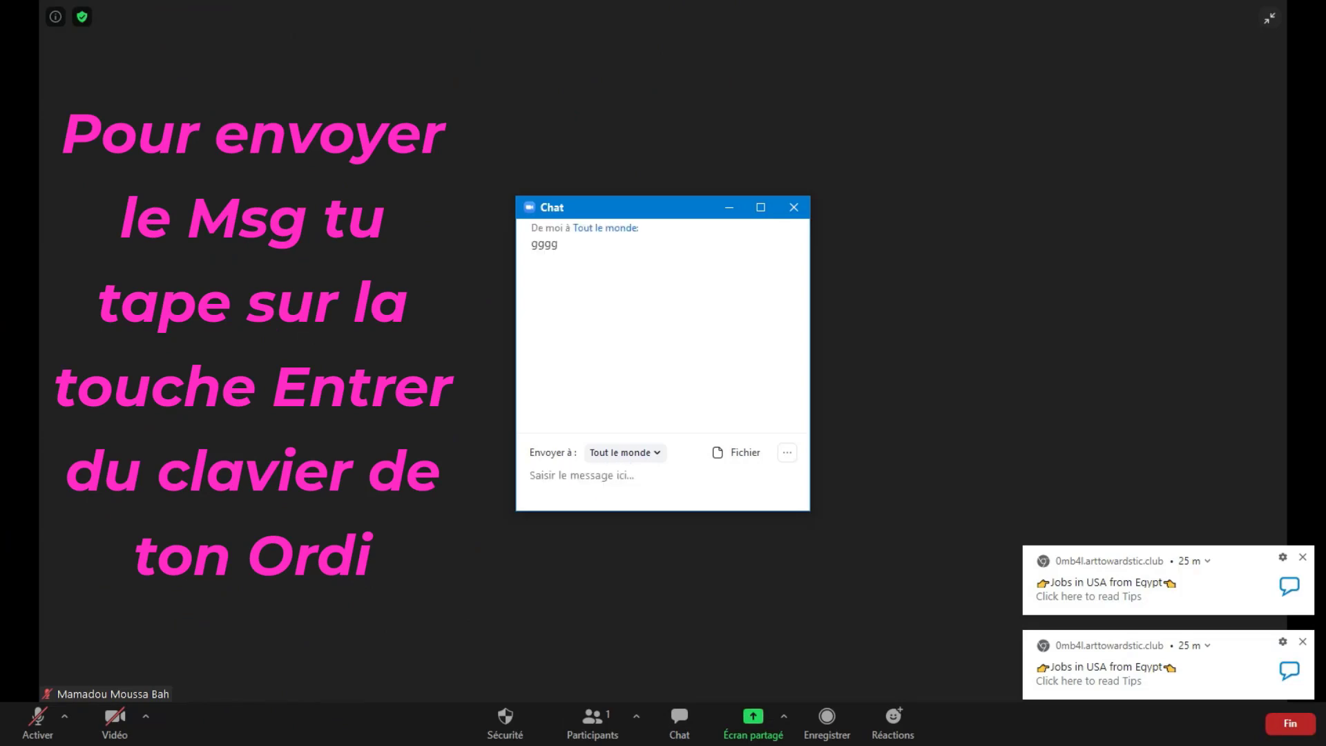
left_click(680, 721)
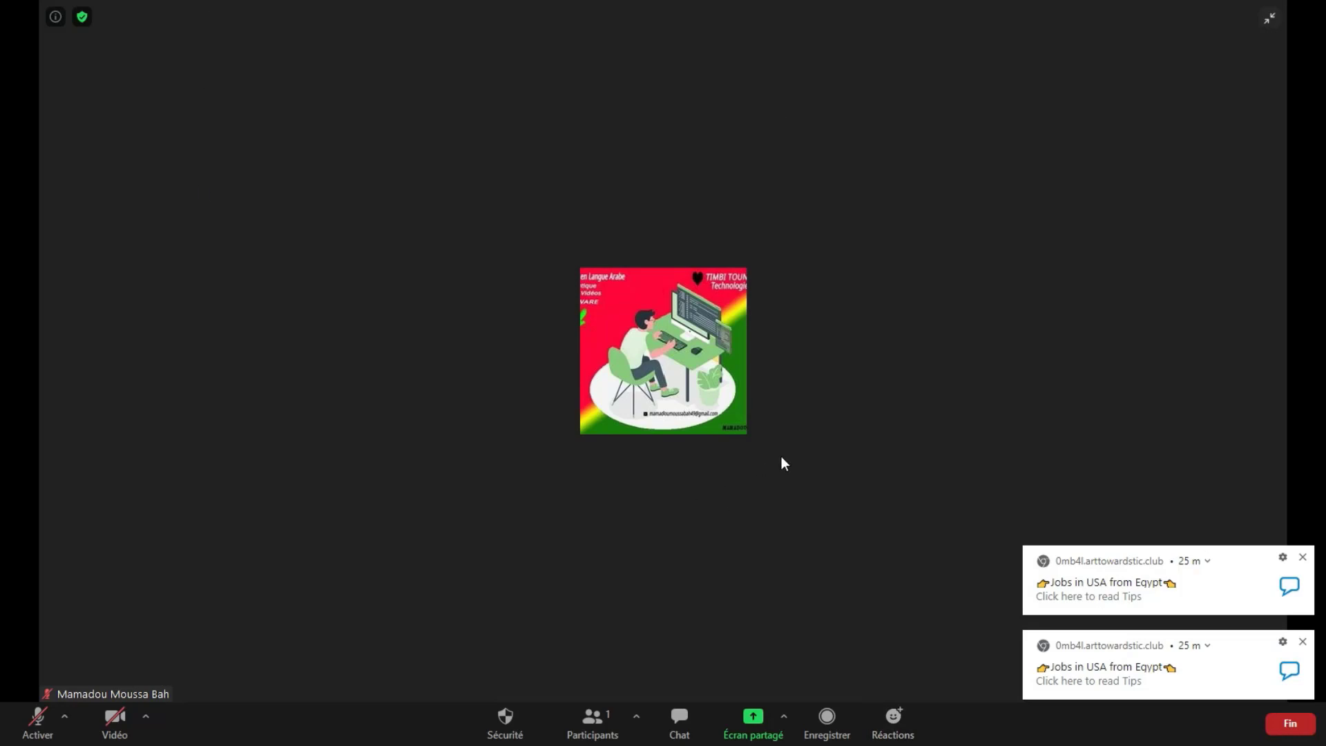
Record the meeting locally with the microphone on, pausing and resuming it before stopping.
left_click(828, 718)
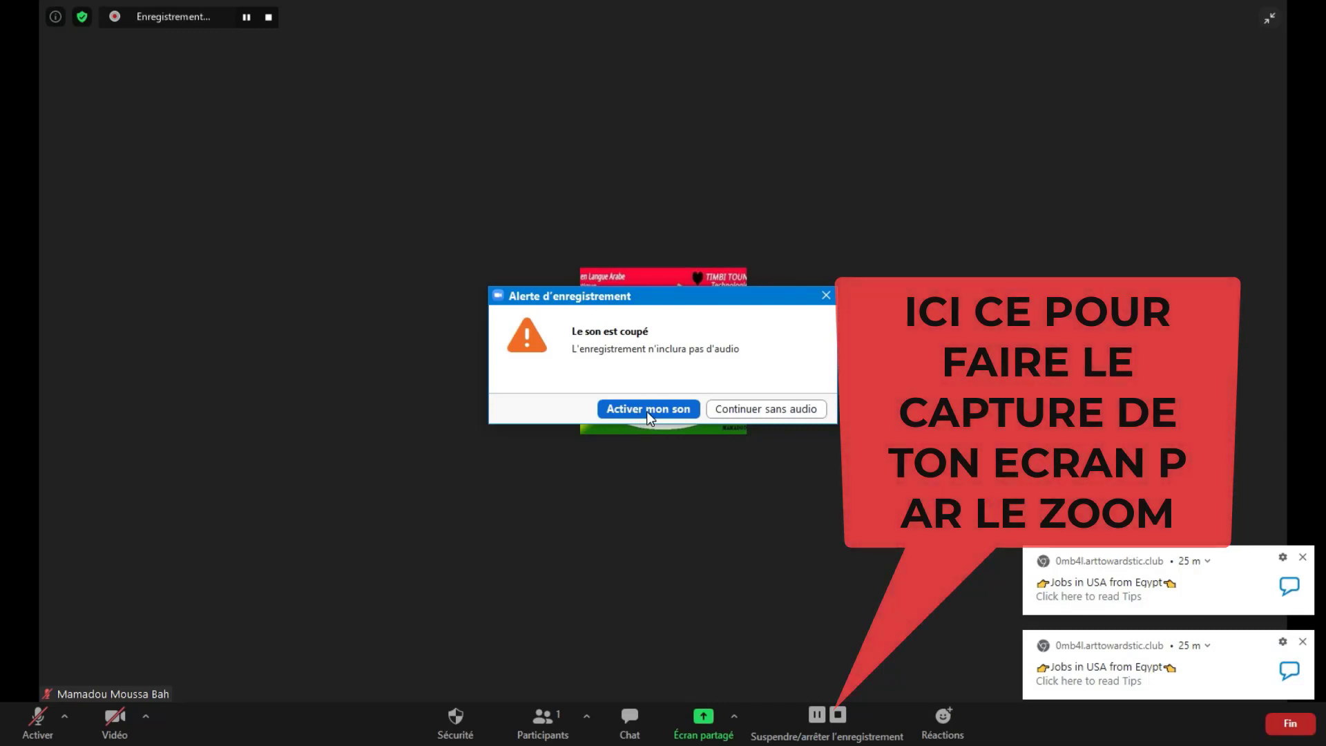
left_click(647, 410)
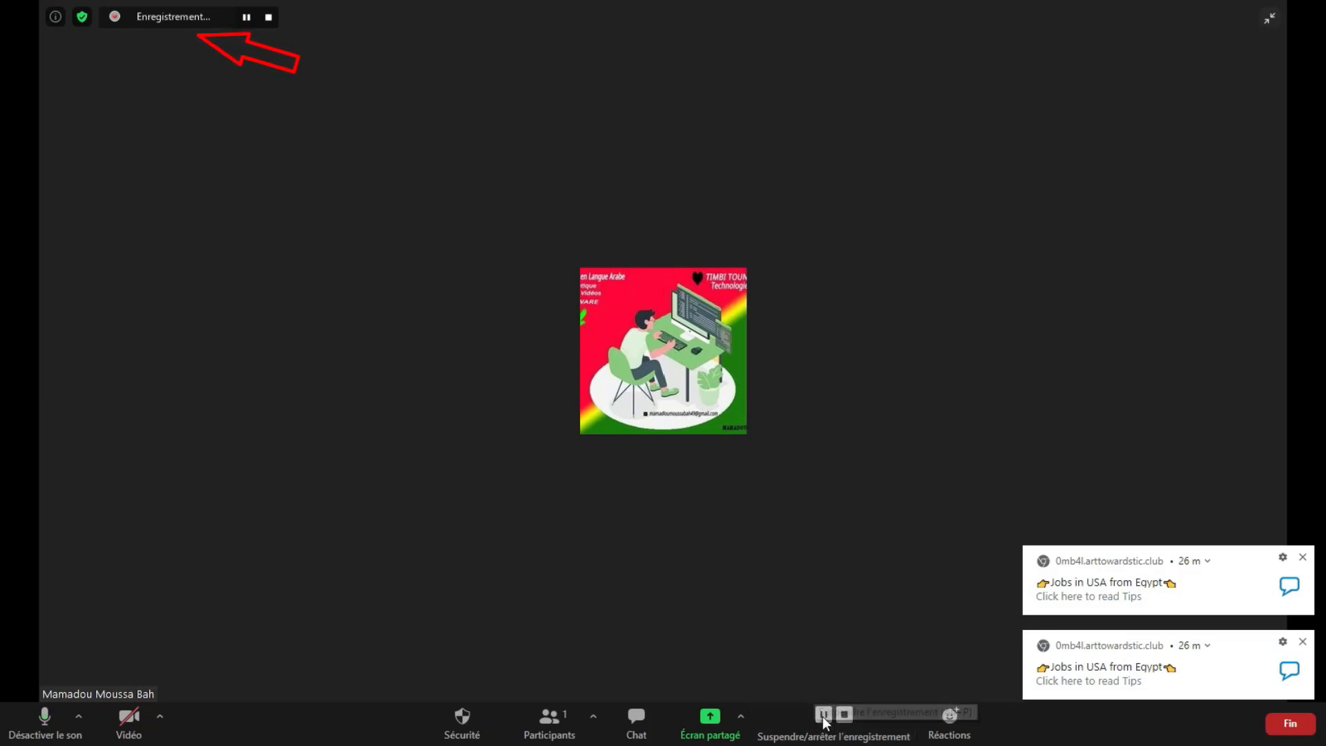
left_click(823, 718)
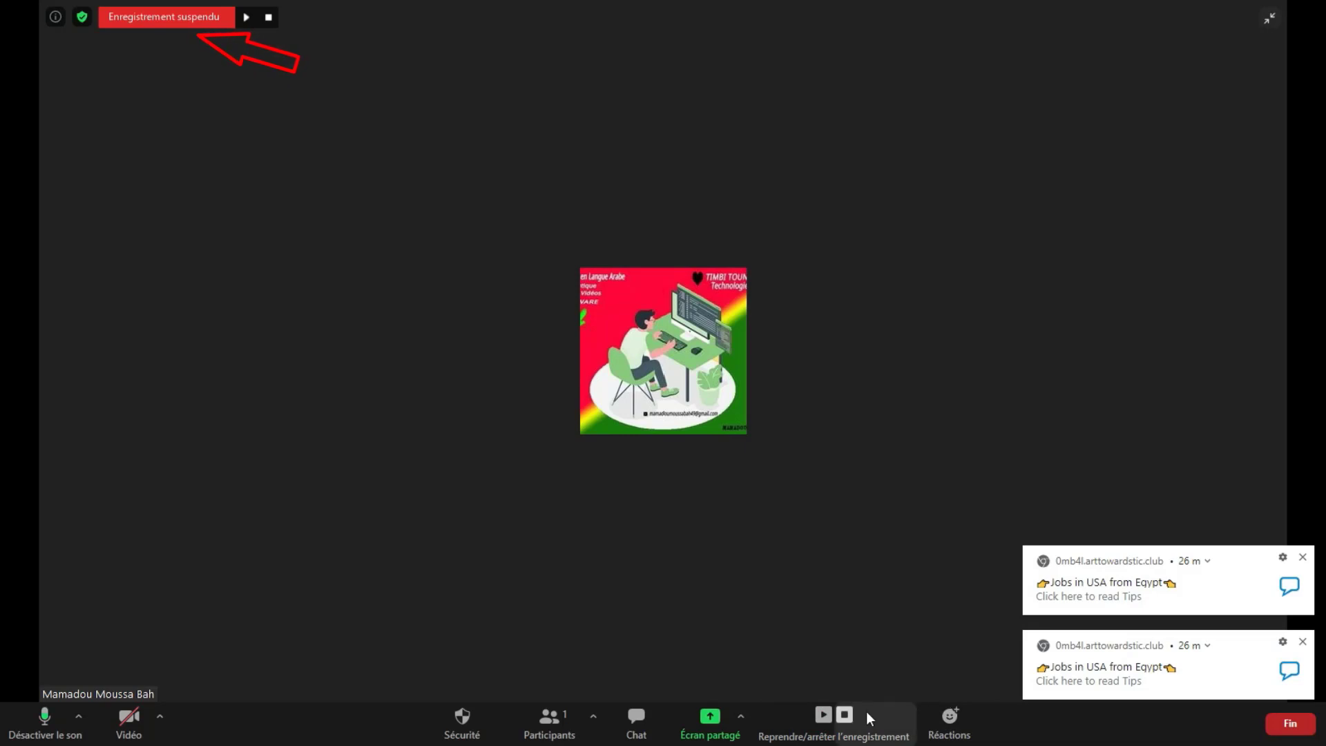
left_click(824, 715)
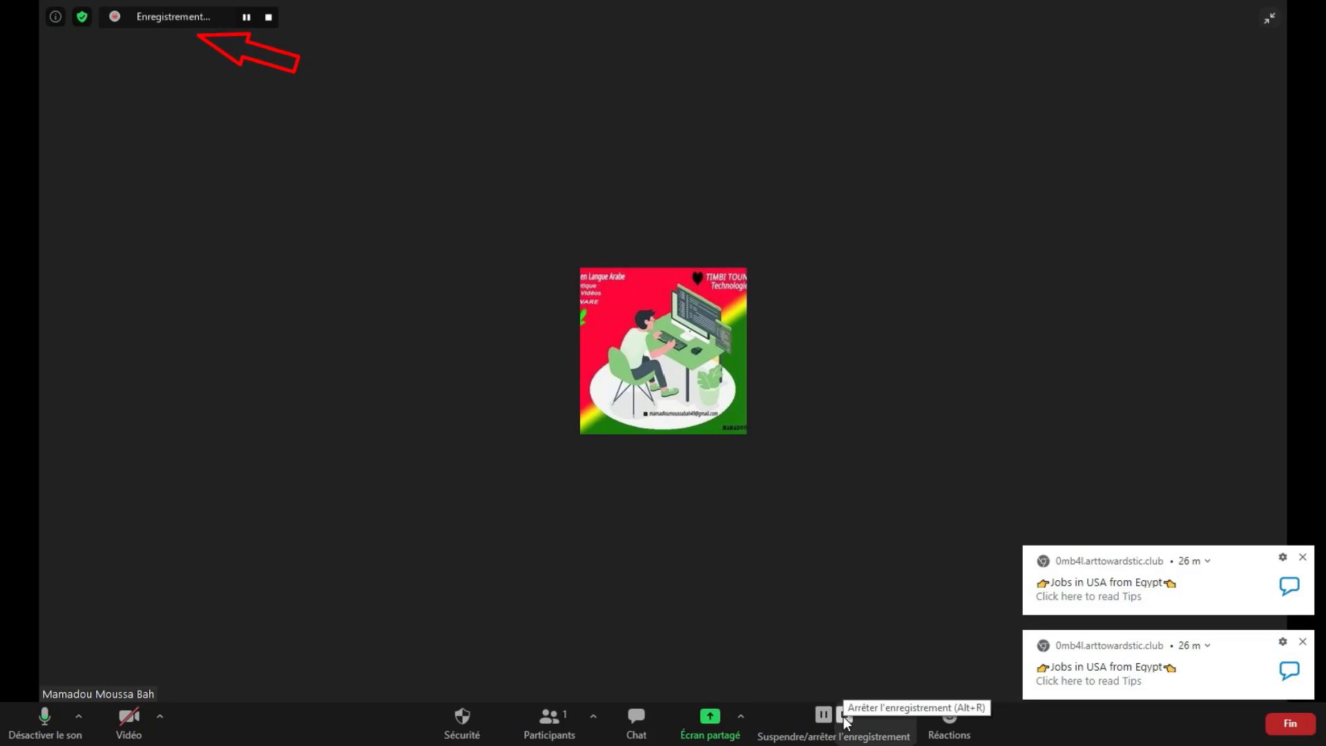
left_click(844, 718)
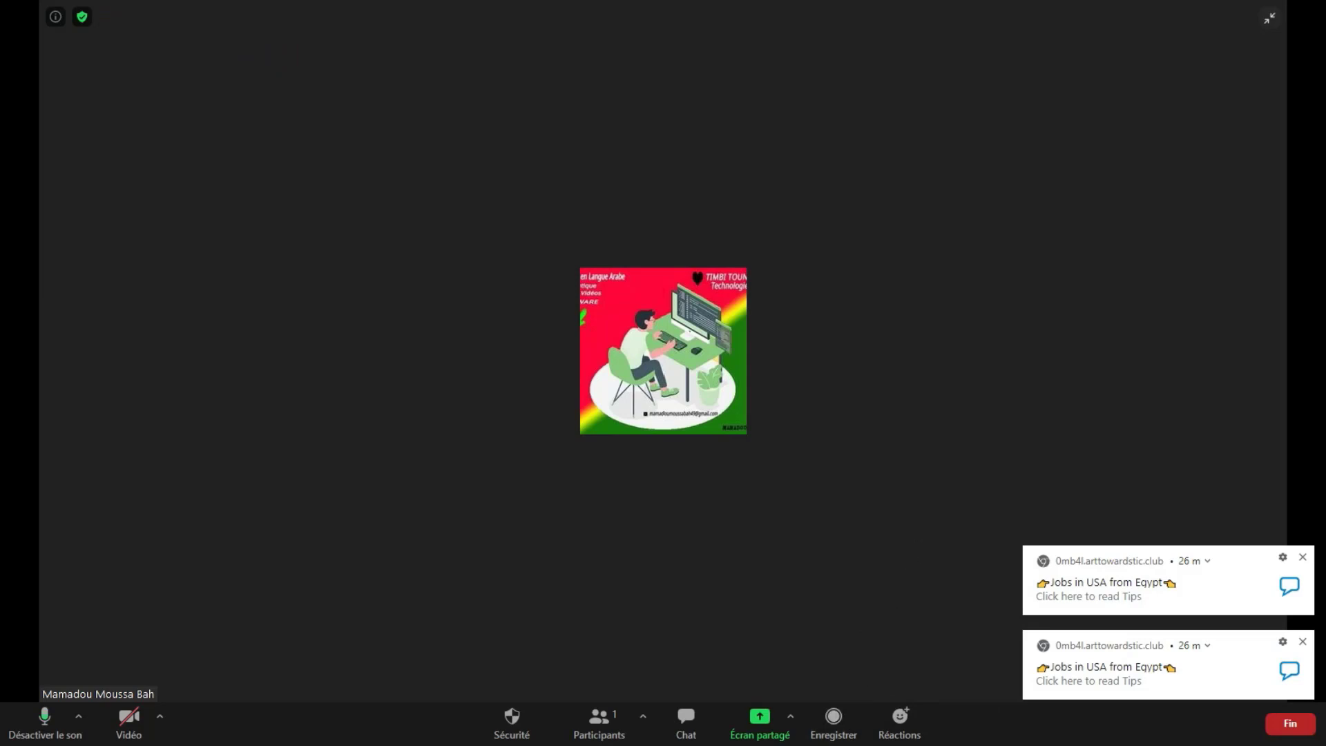
Send a thumbs-up reaction, then open the Écran partagé share picker.
left_click(895, 736)
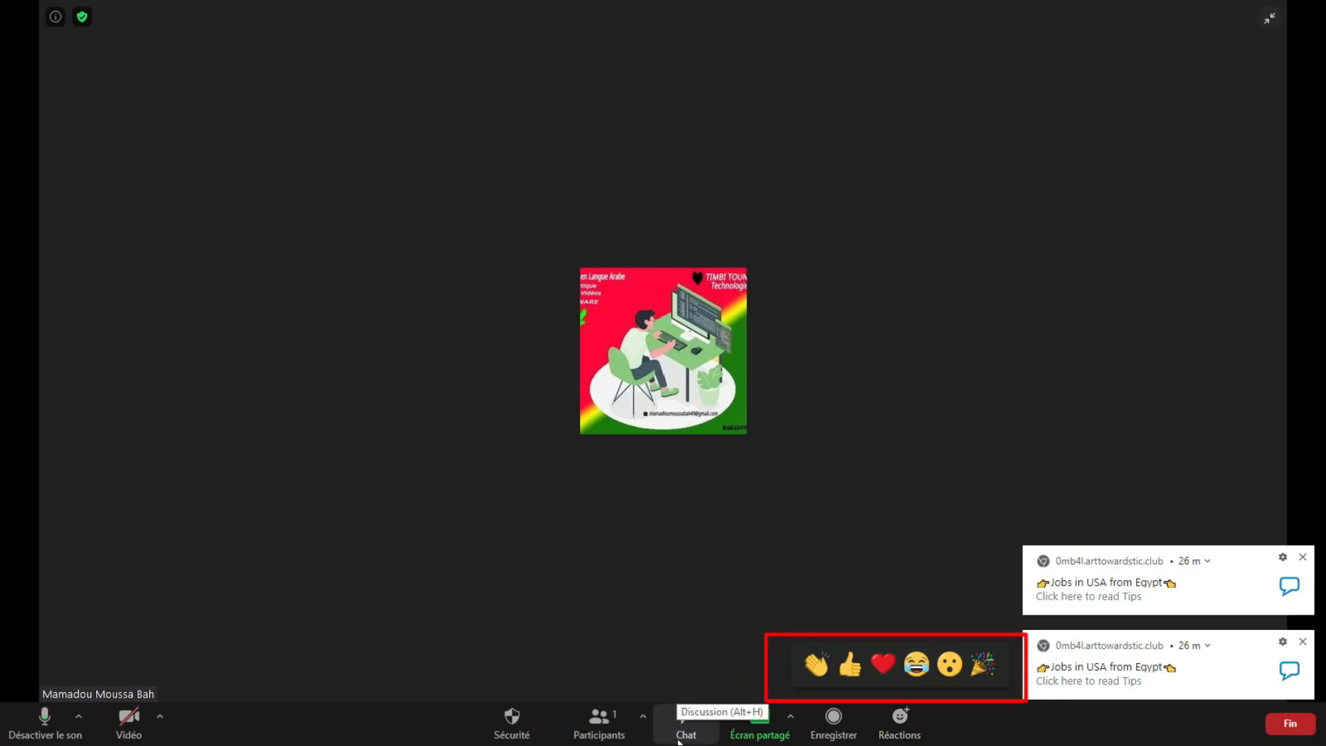
left_click(849, 664)
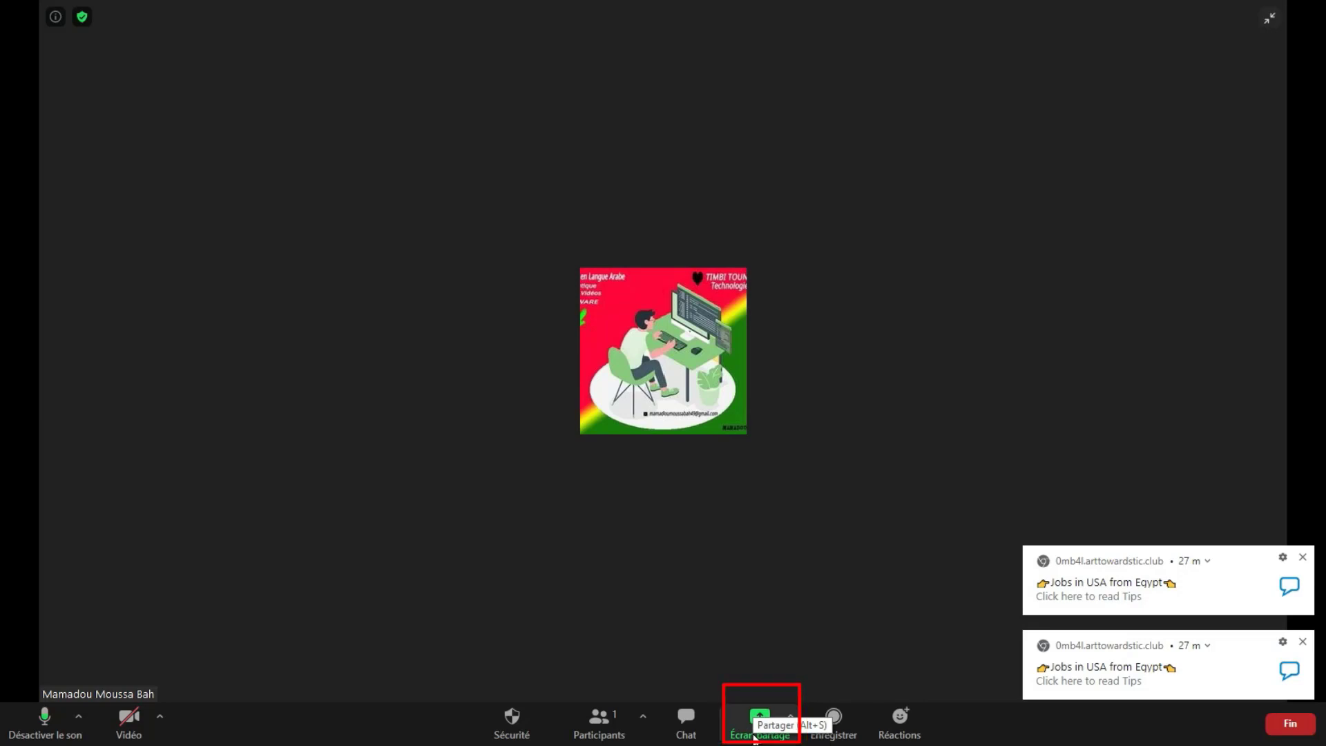
left_click(755, 737)
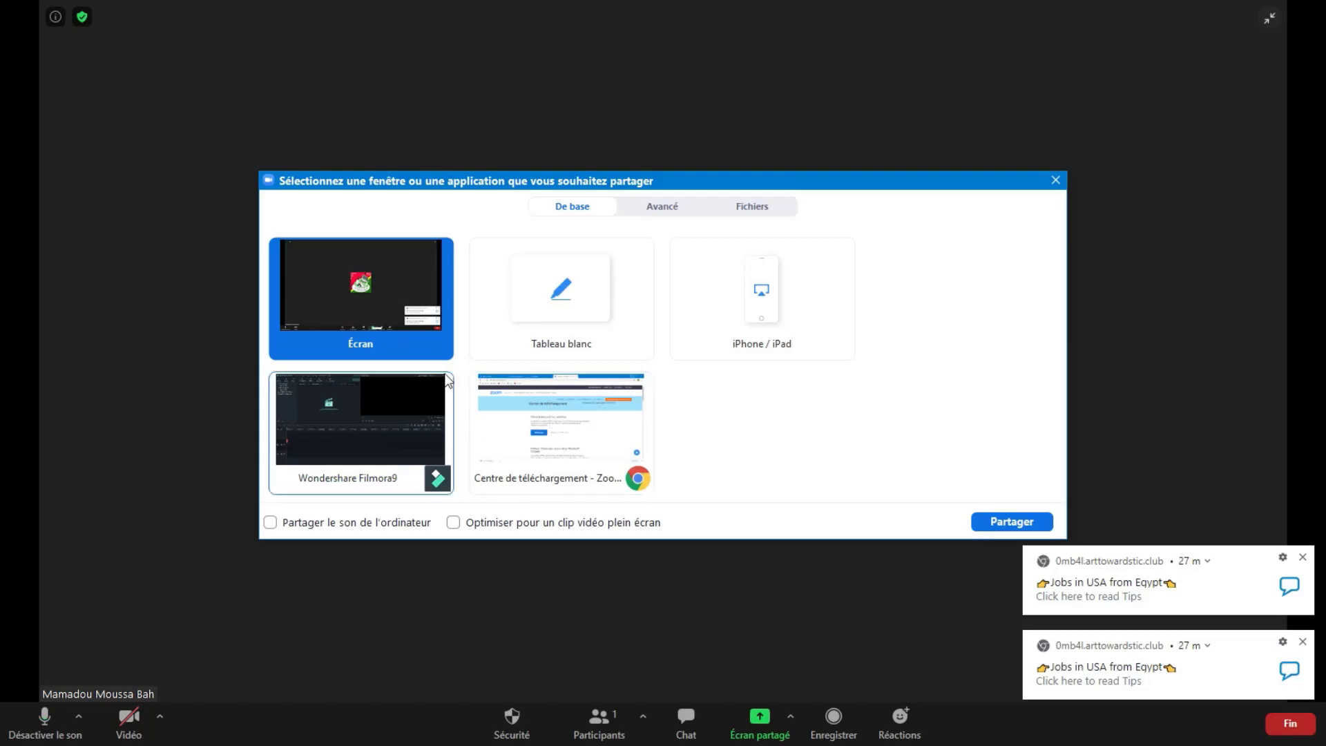
Share the entire screen (Écran) with the meeting participants.
double_click(376, 293)
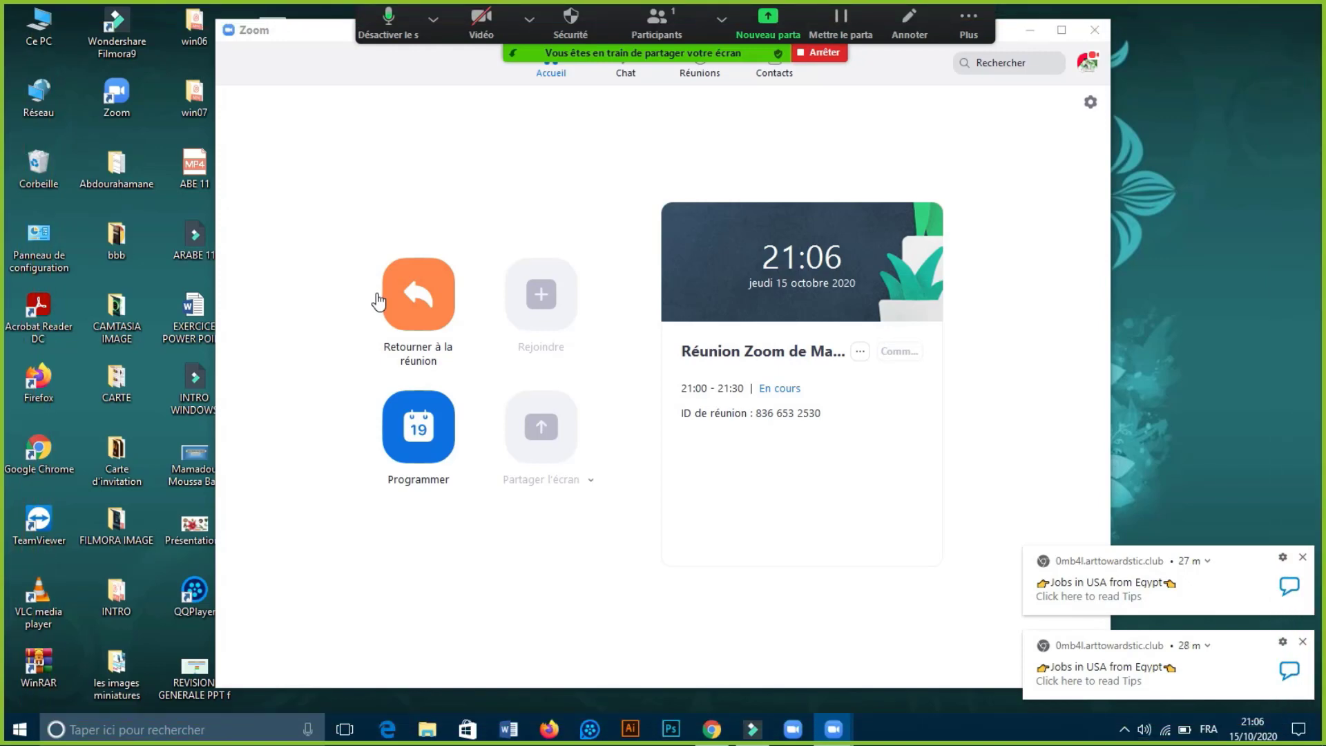
left_click(529, 19)
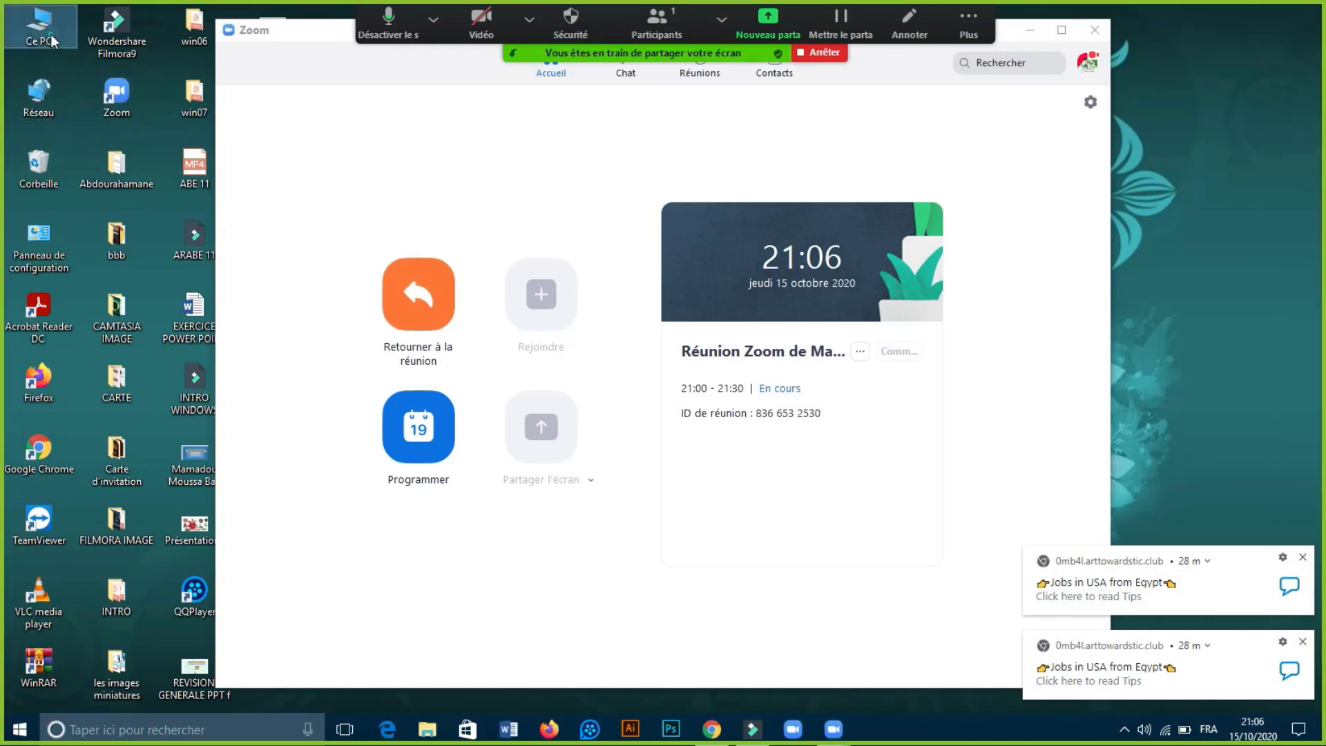
Open the PDF الجزء الأول from the Arabic lessons folder on drive E:.
double_click(39, 24)
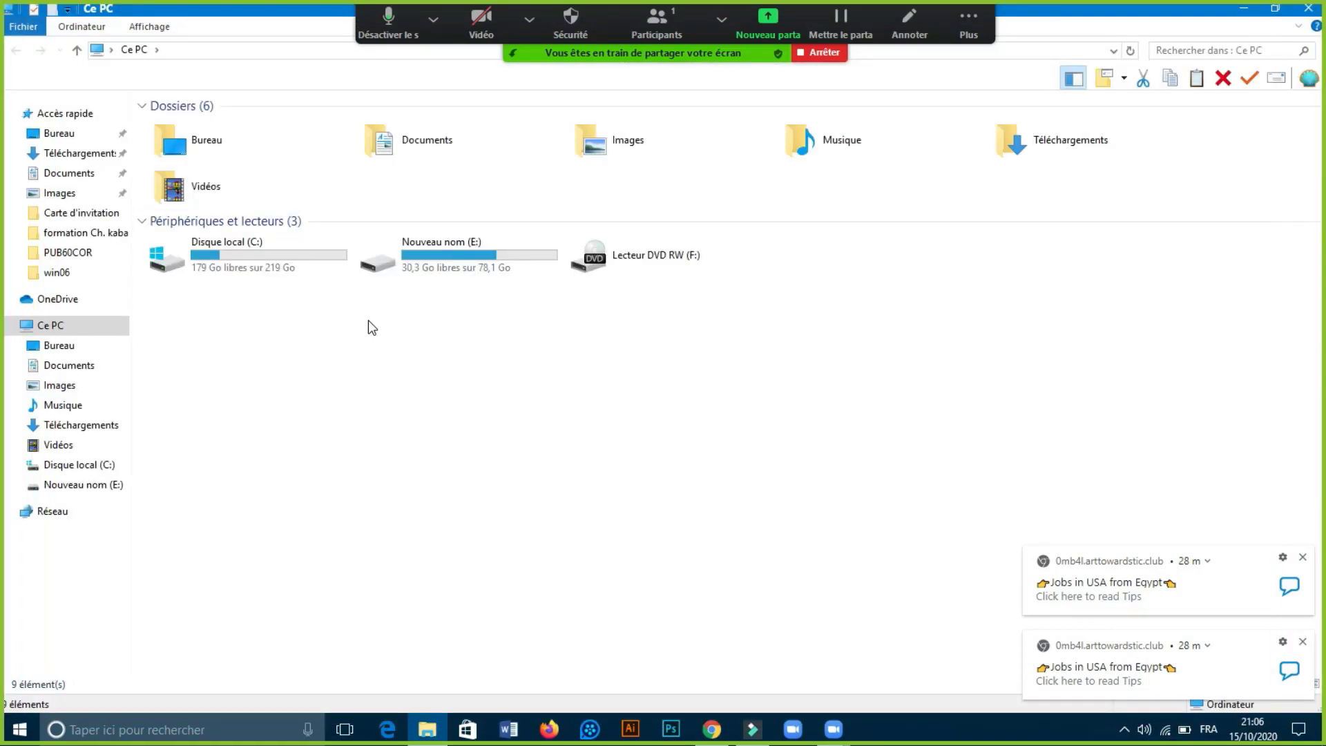
double_click(458, 266)
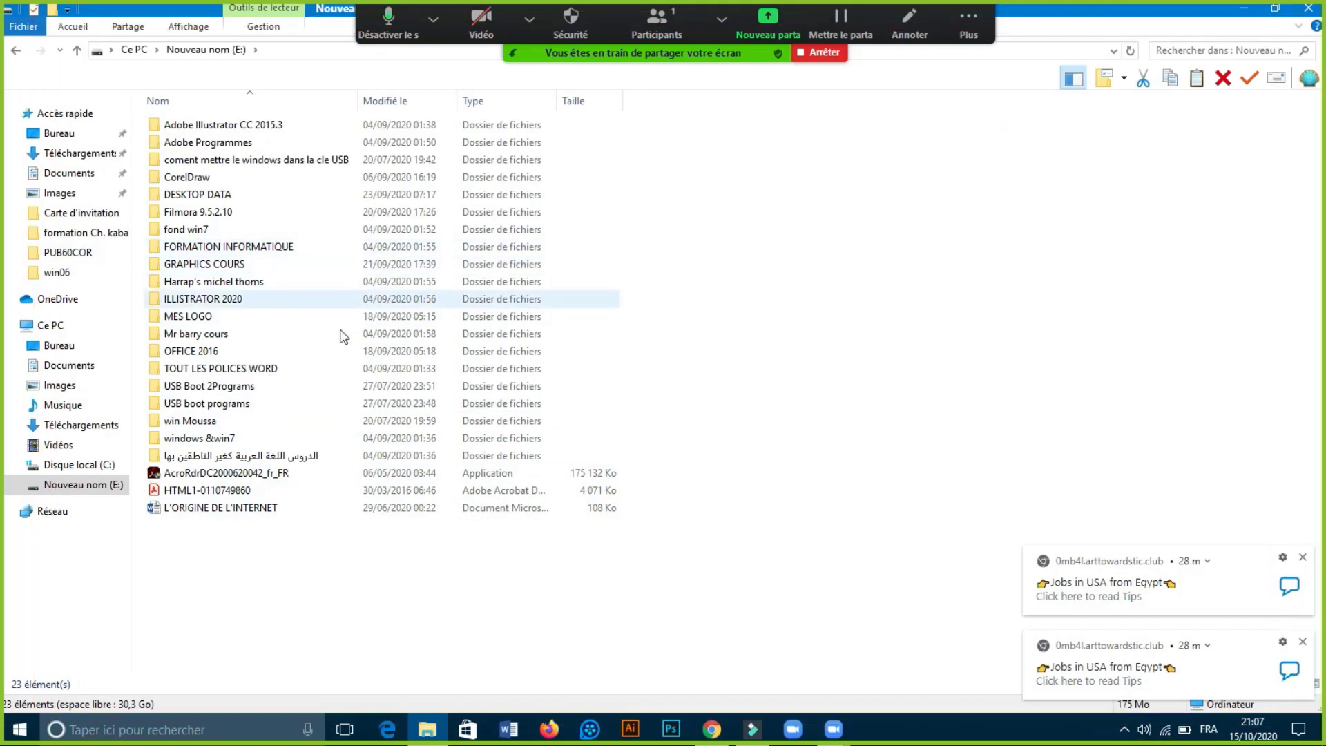
double_click(362, 461)
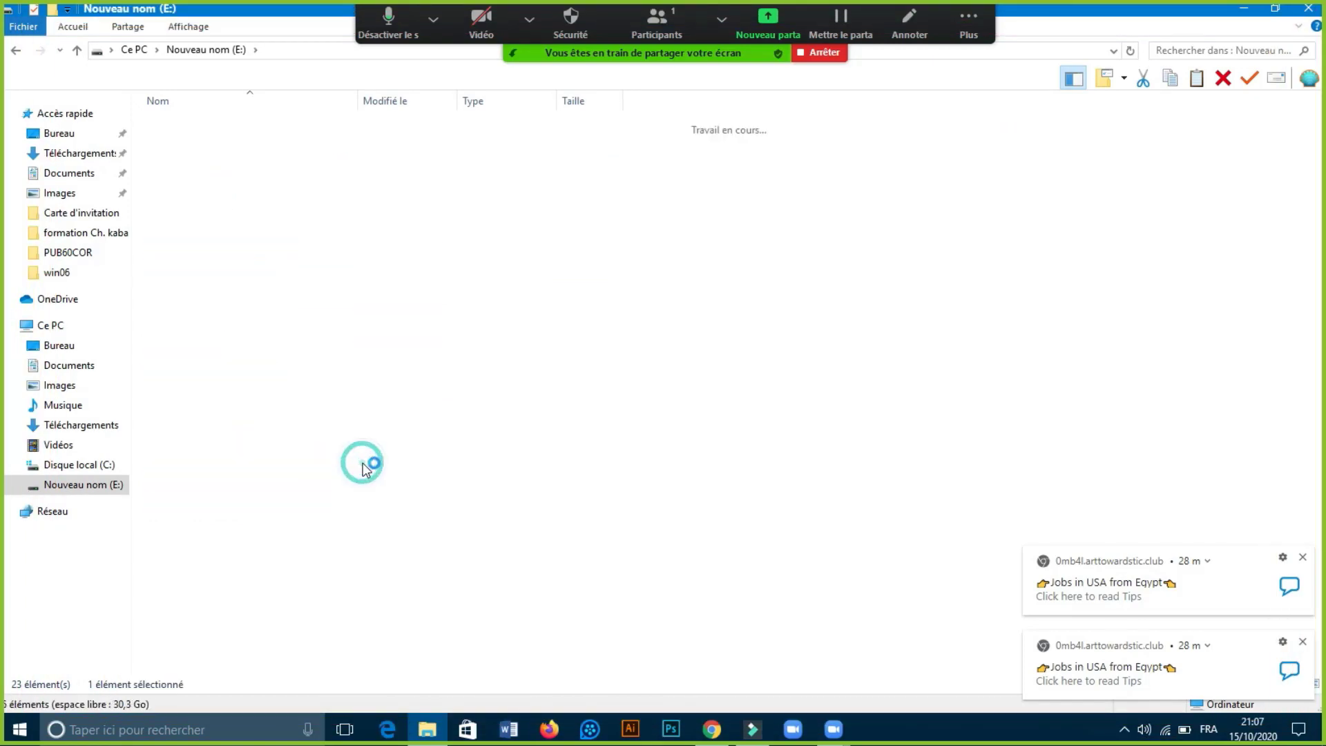
double_click(259, 143)
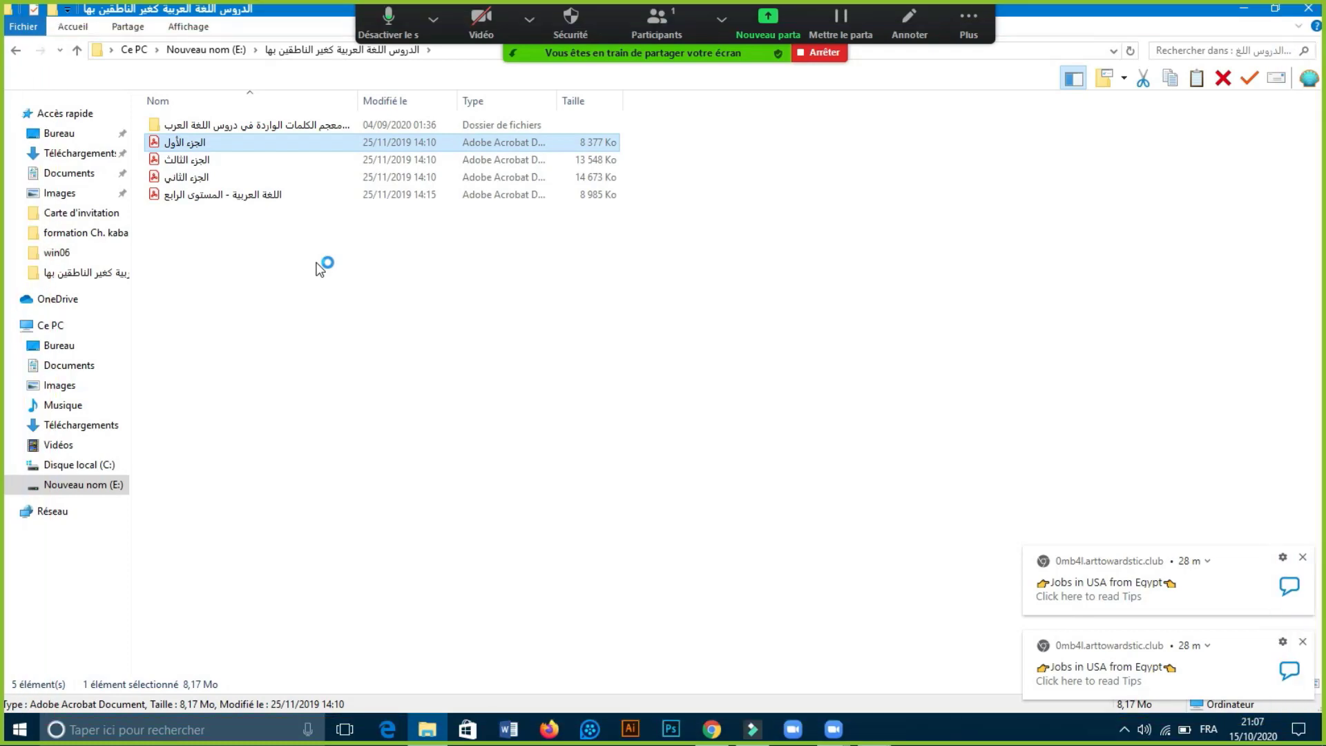
scroll(668, 278, "down", 5)
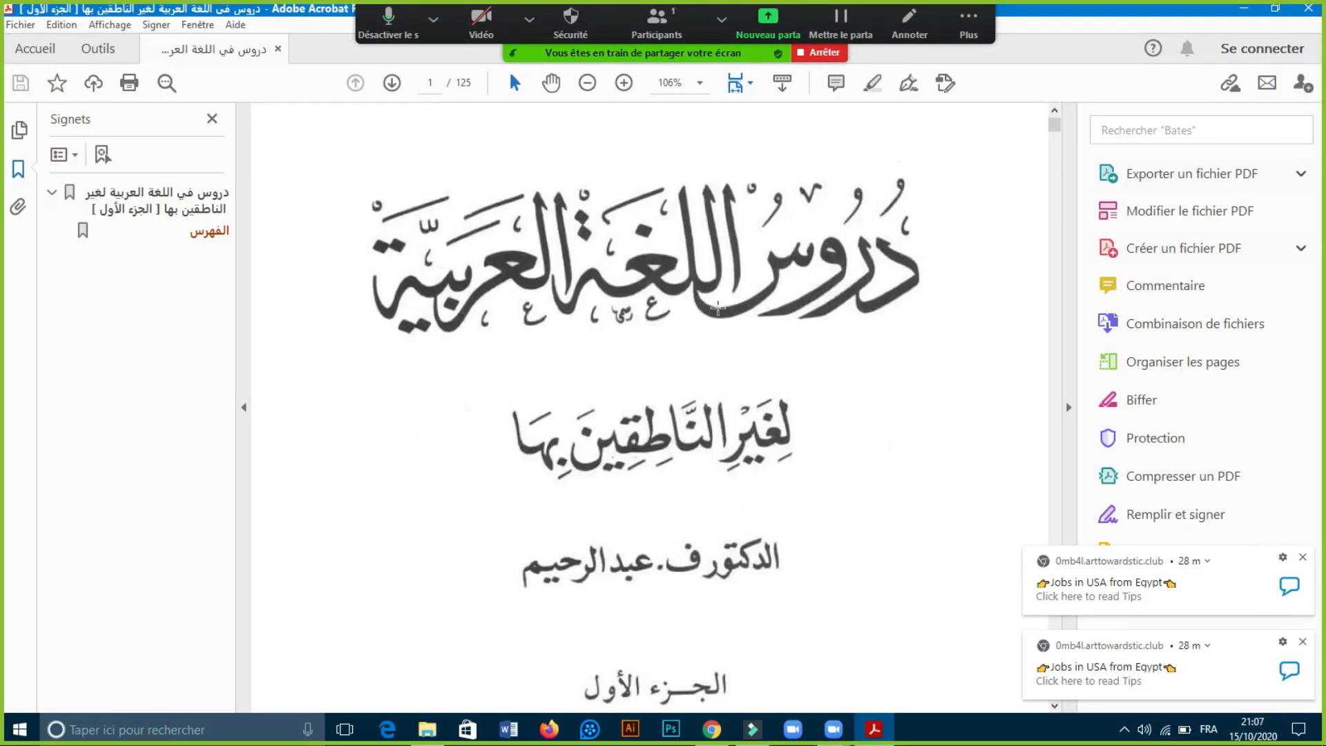
Scroll to page 5 and box the lesson title الدرس الأول.
scroll(733, 297, "up", 3)
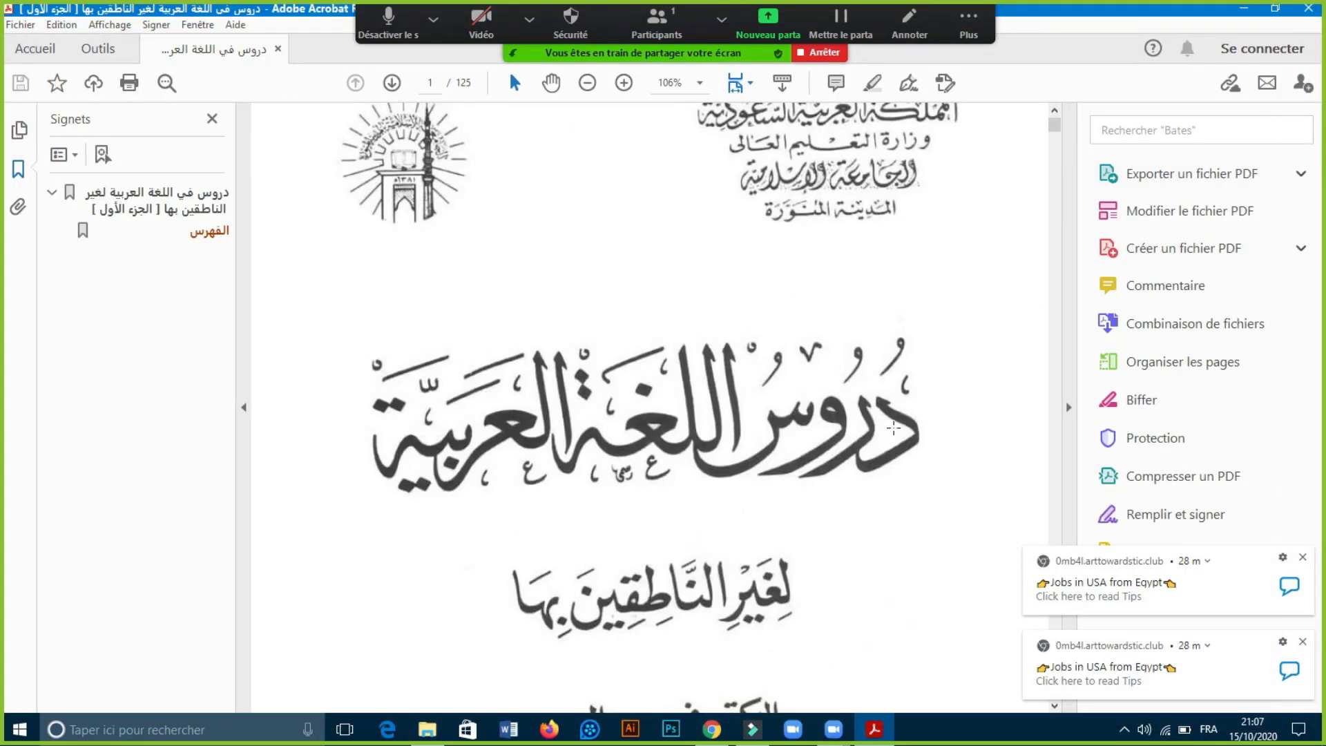
scroll(780, 427, "down", 2)
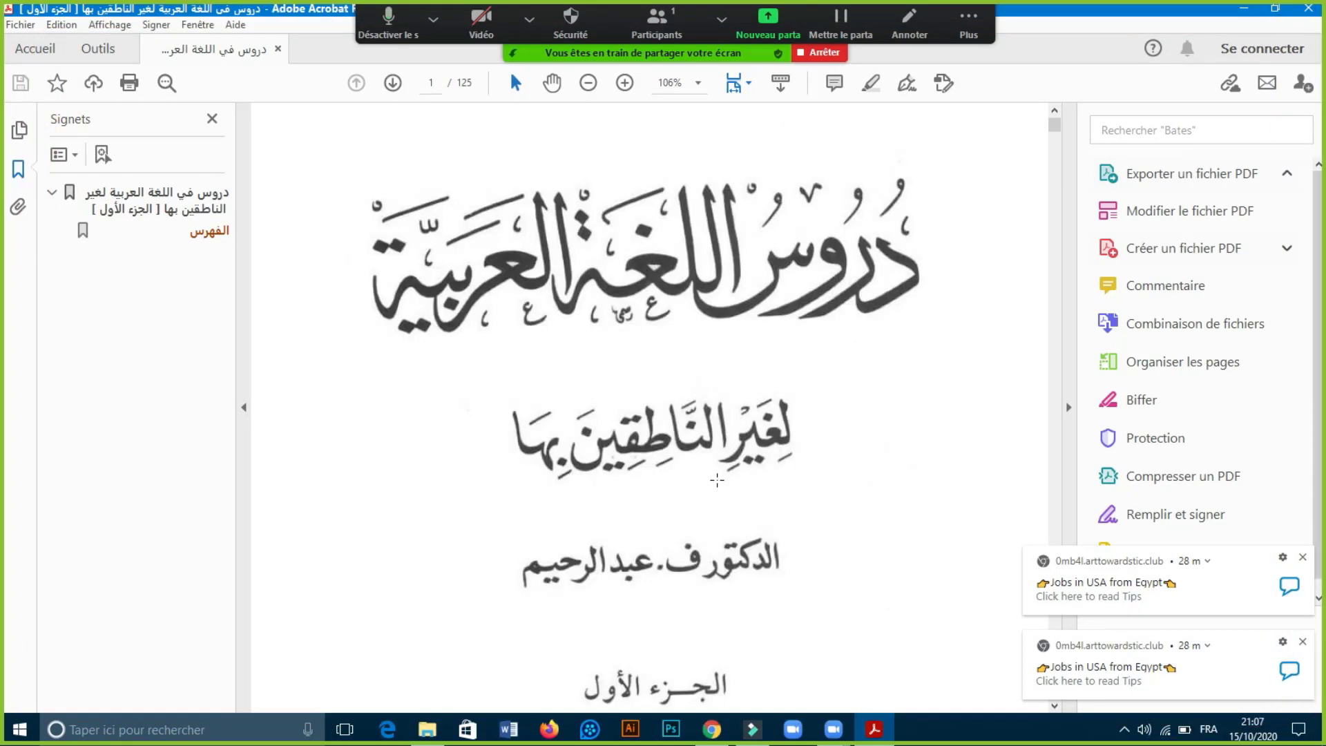
scroll(836, 329, "down", 15)
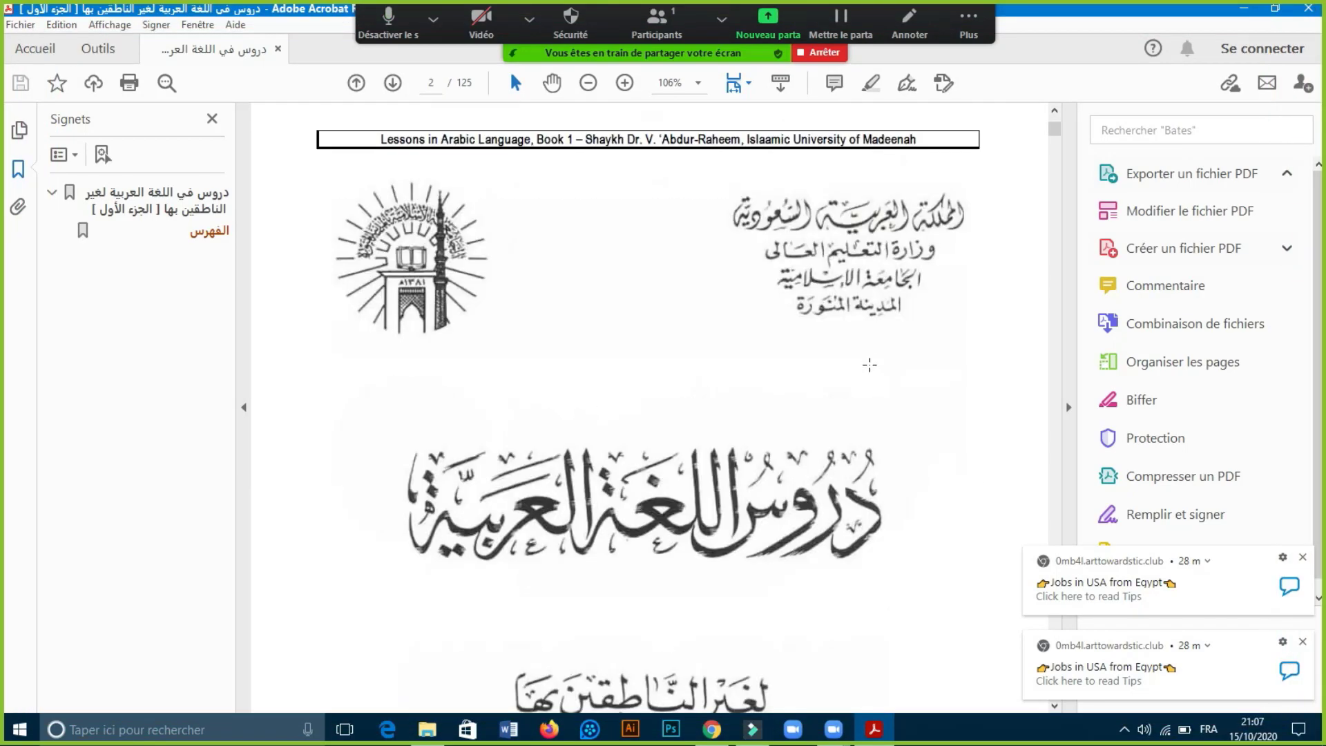
scroll(881, 363, "down", 15)
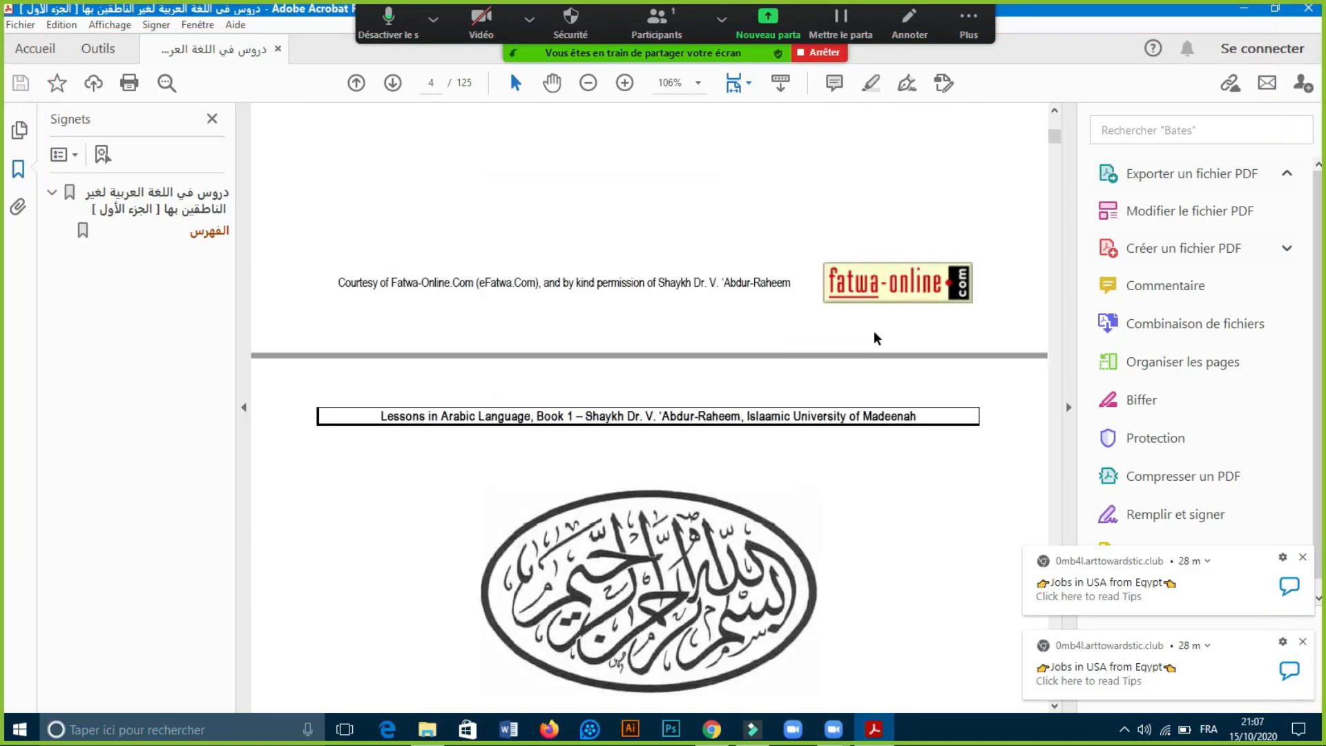
scroll(880, 342, "up", 3)
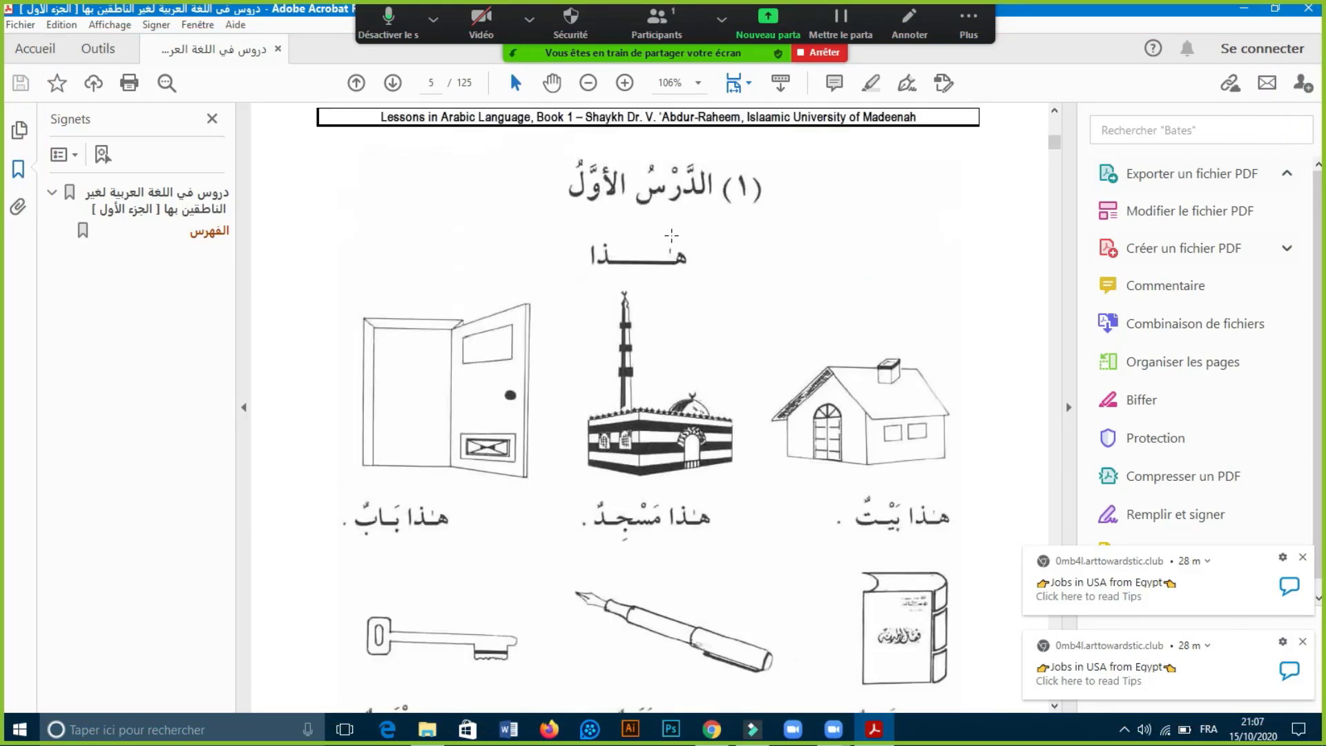
left_click_drag(546, 154, 746, 240)
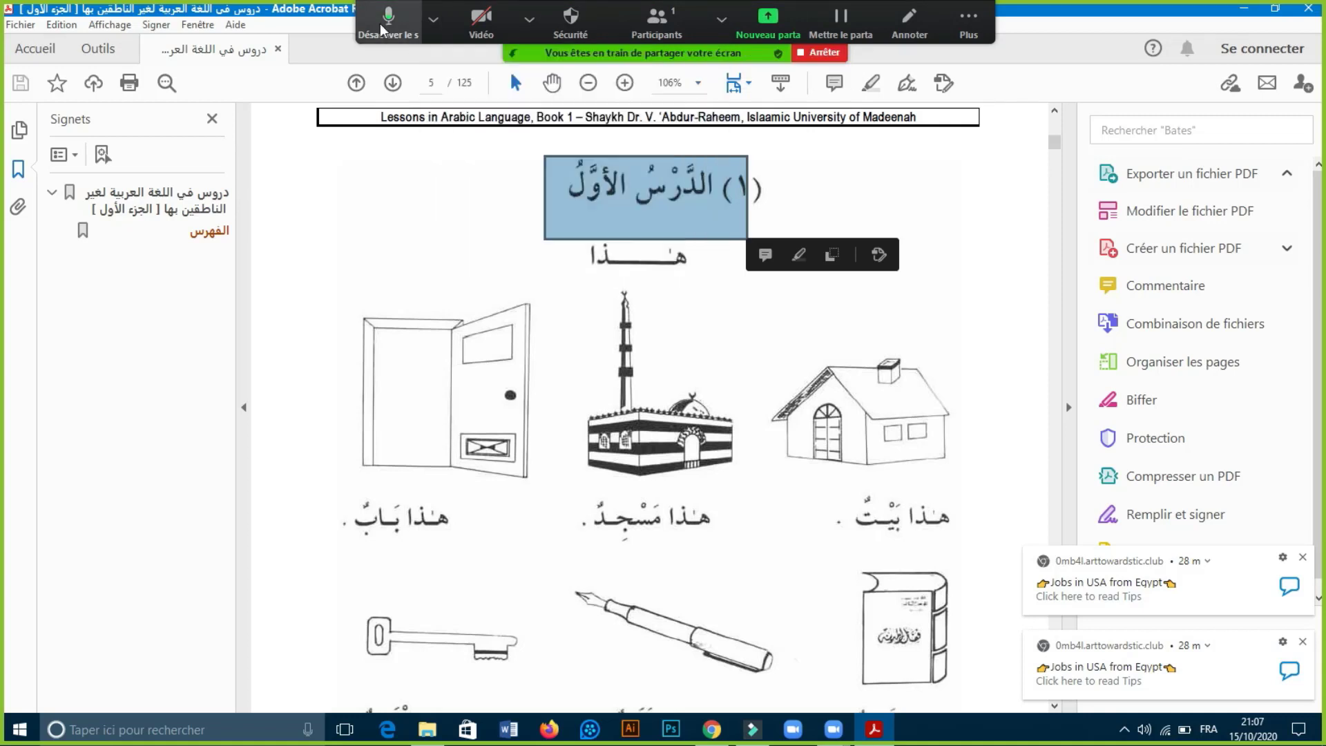
Close the audio options list and bring up Zoom's screen annotation tools.
left_click(433, 19)
left_click(762, 270)
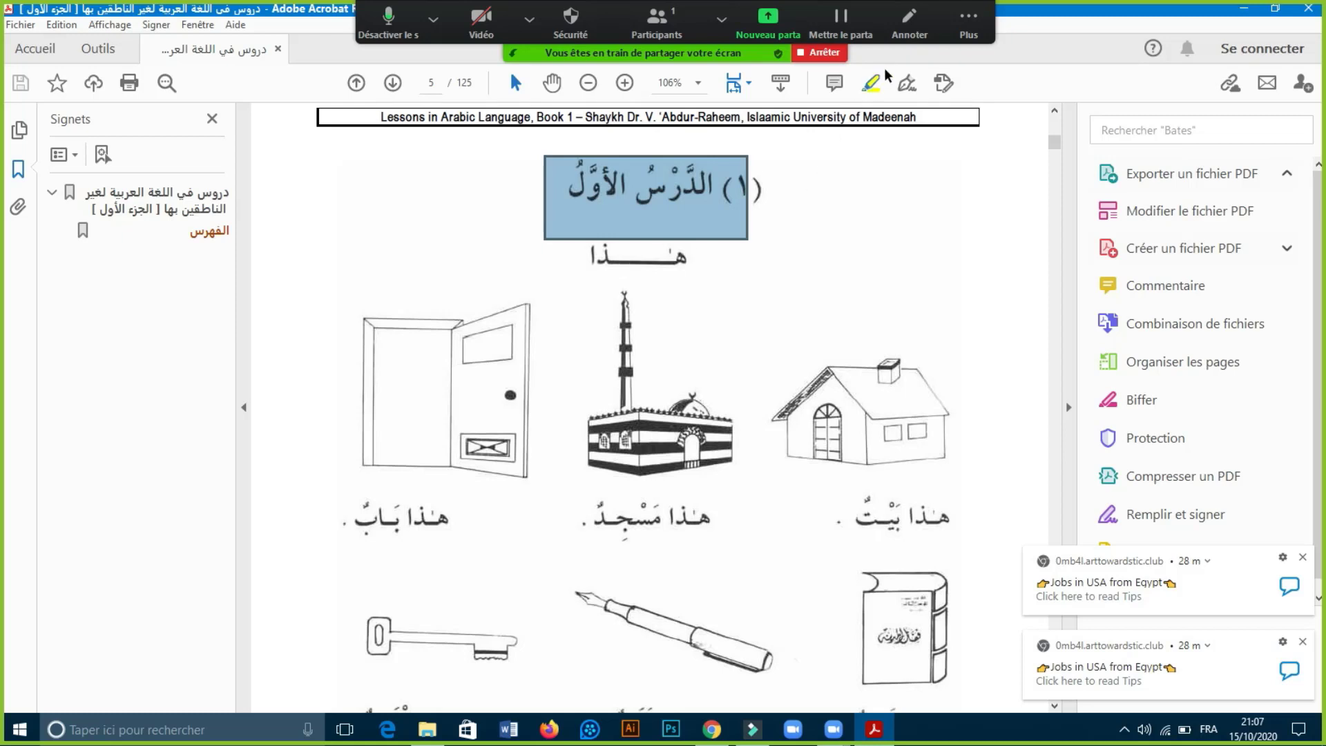
left_click(909, 21)
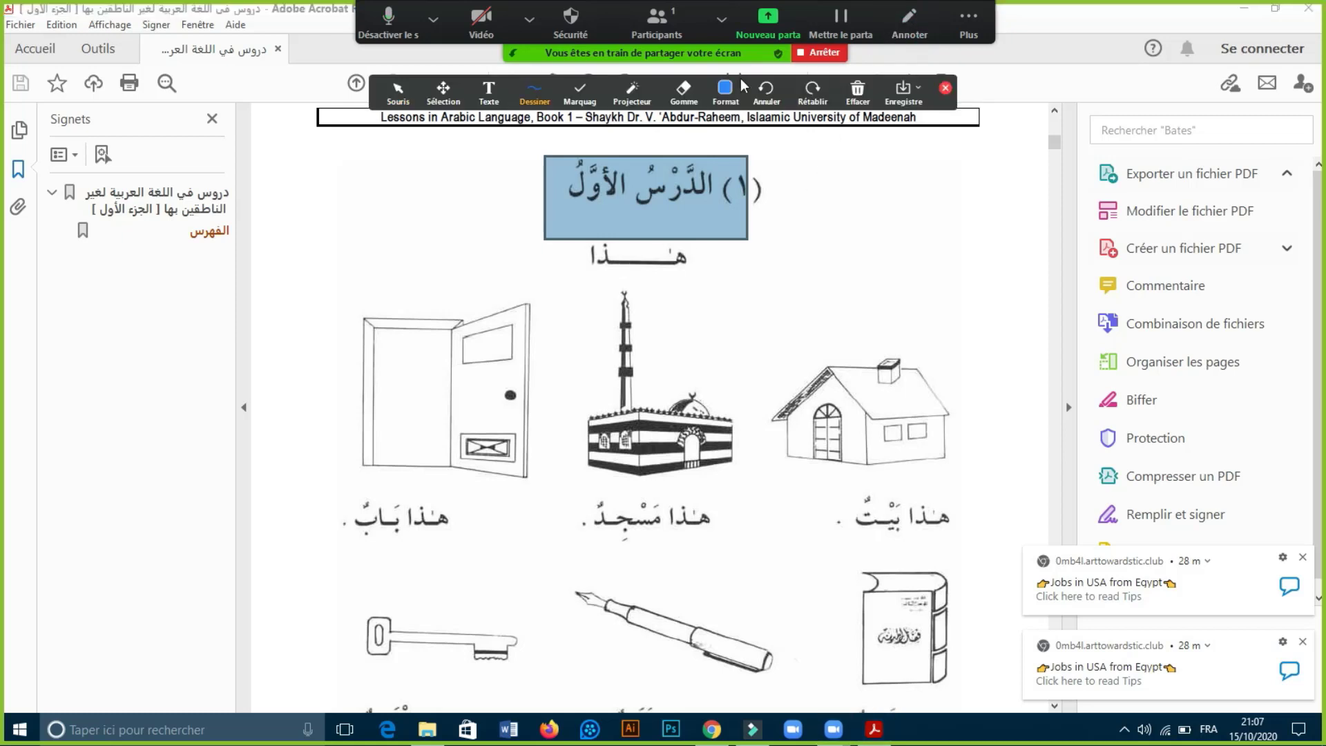
In red, underline هذا, circle هذا بيت and هذا مسجد, and mark near the house.
left_click(723, 90)
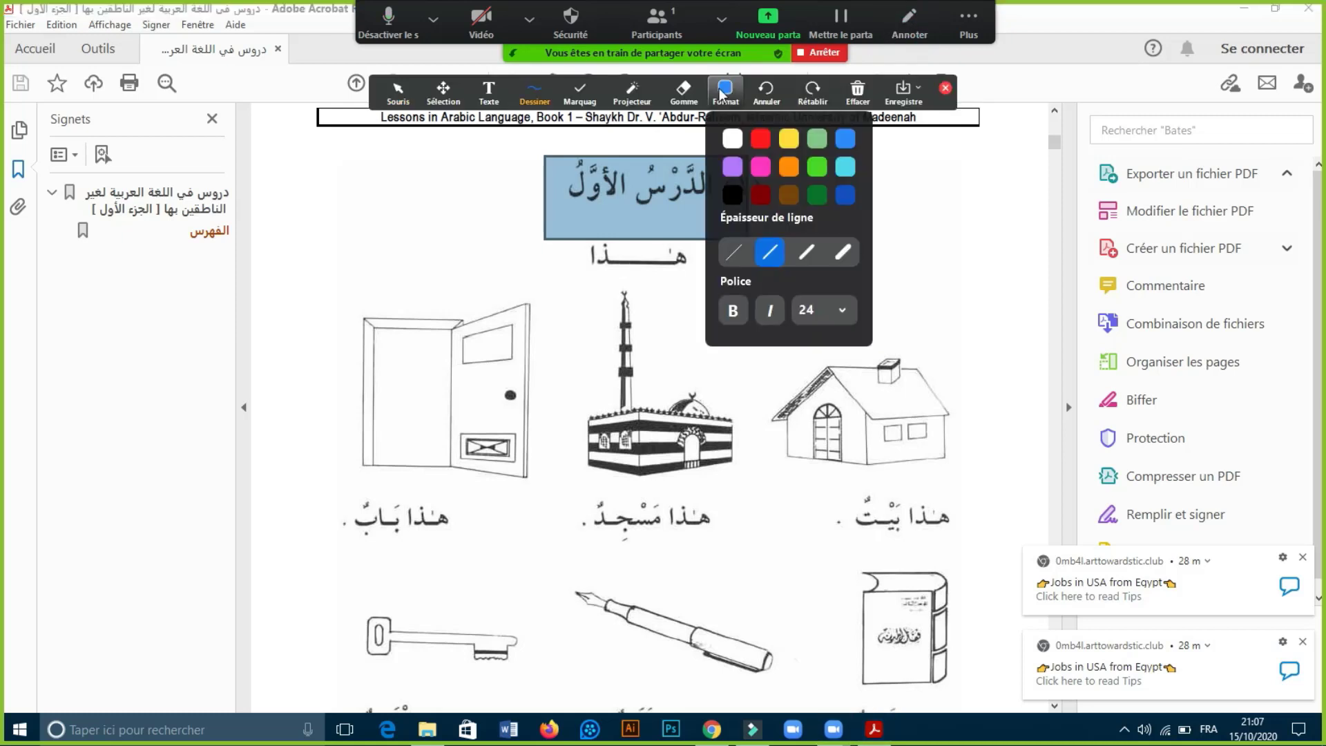
left_click(759, 140)
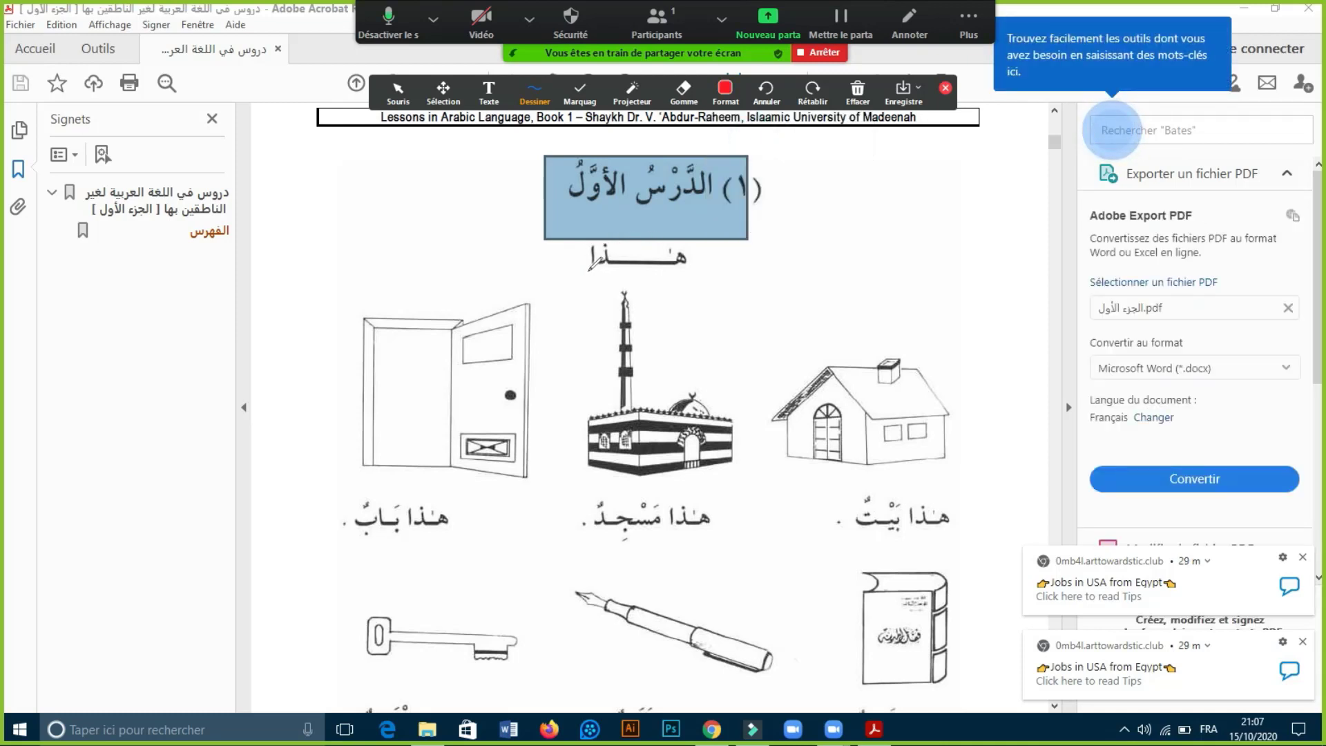
left_click_drag(588, 271, 667, 275)
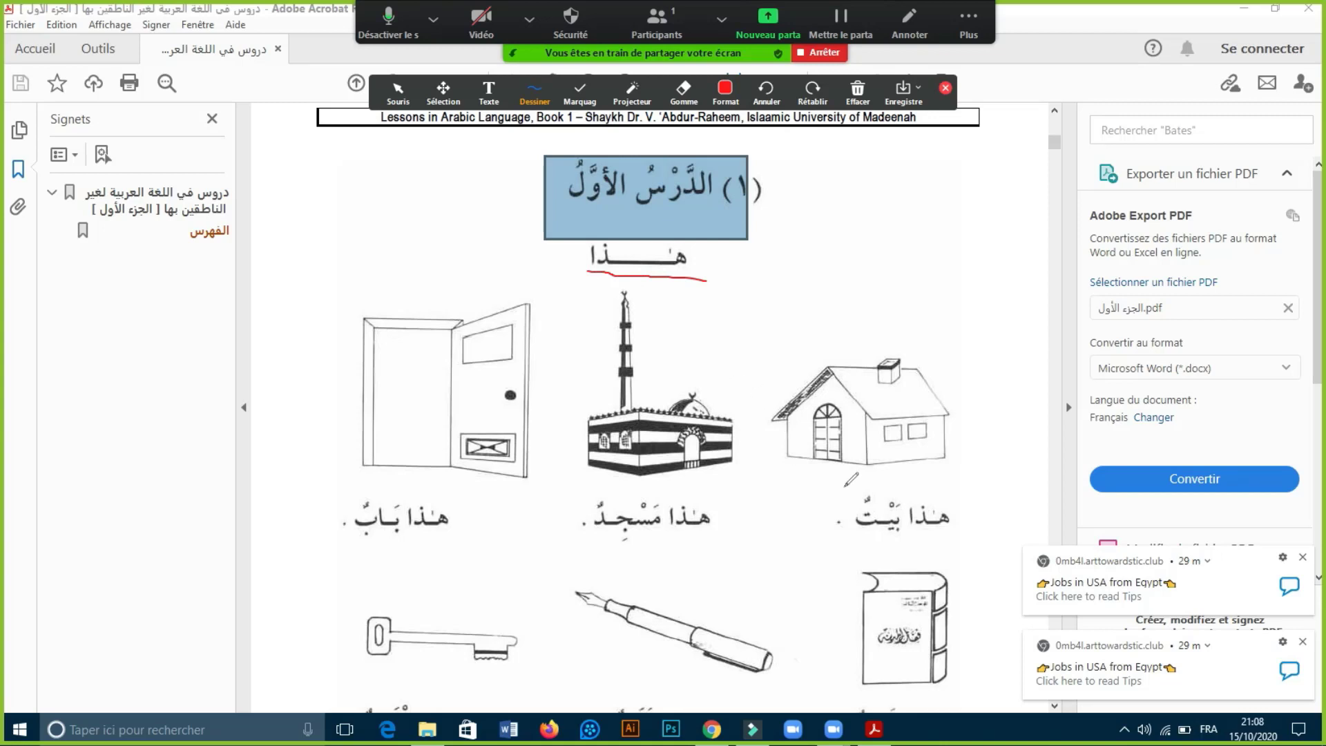
left_click_drag(919, 483, 893, 496)
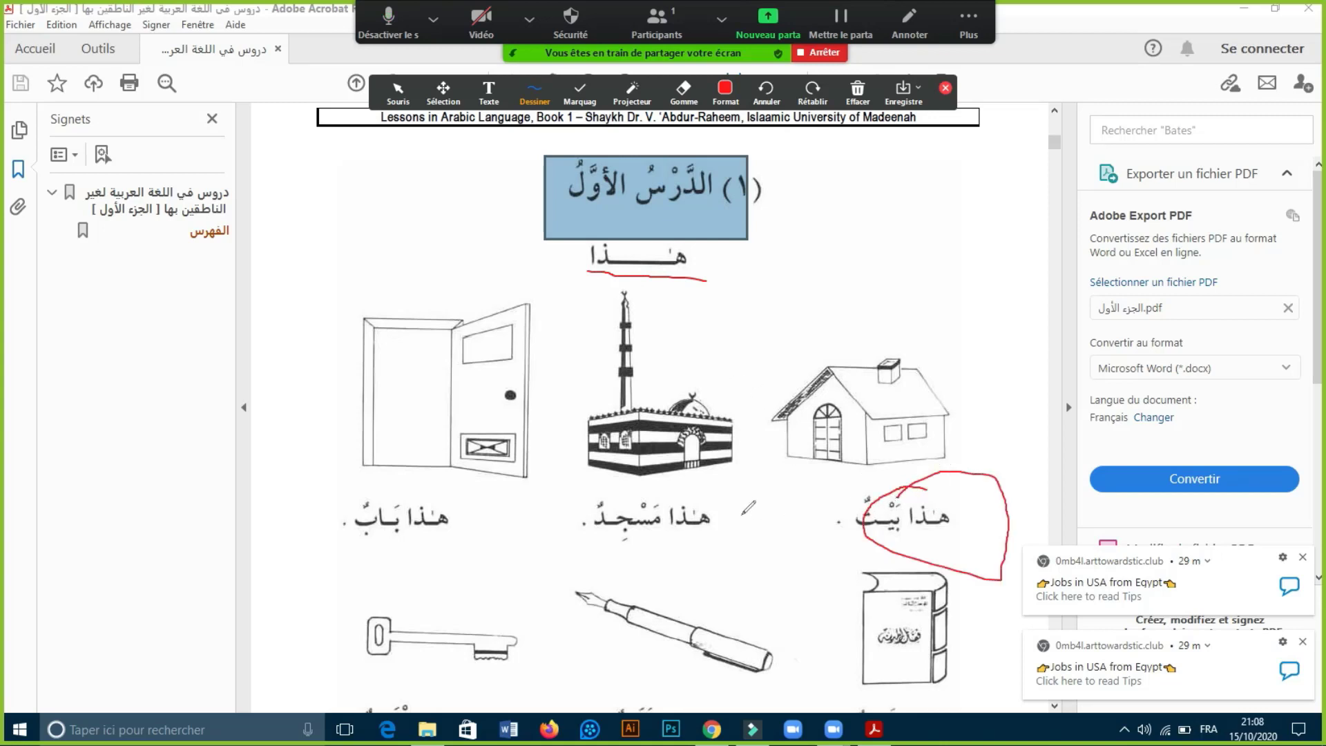
left_click_drag(632, 472, 640, 461)
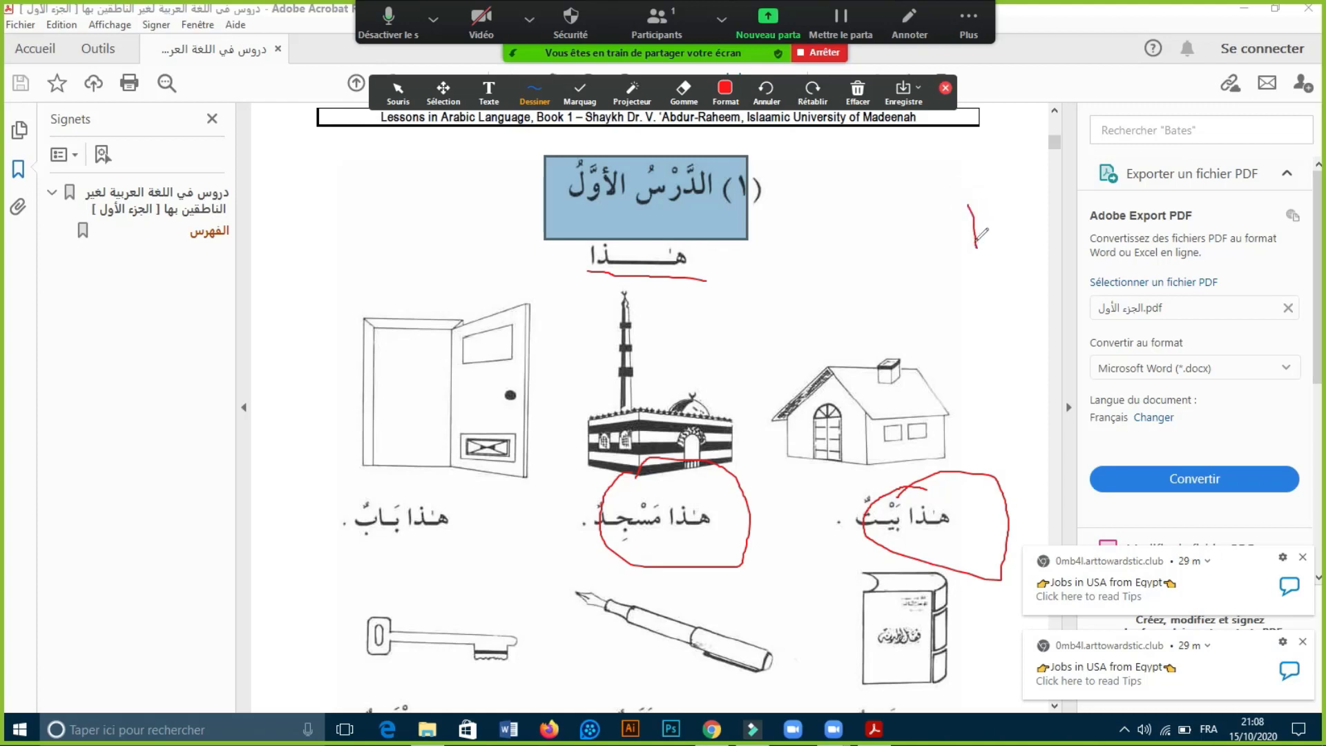
left_click_drag(959, 205, 973, 202)
Erase all the red marks with the Gomme eraser.
left_click(684, 91)
left_click_drag(981, 223, 959, 258)
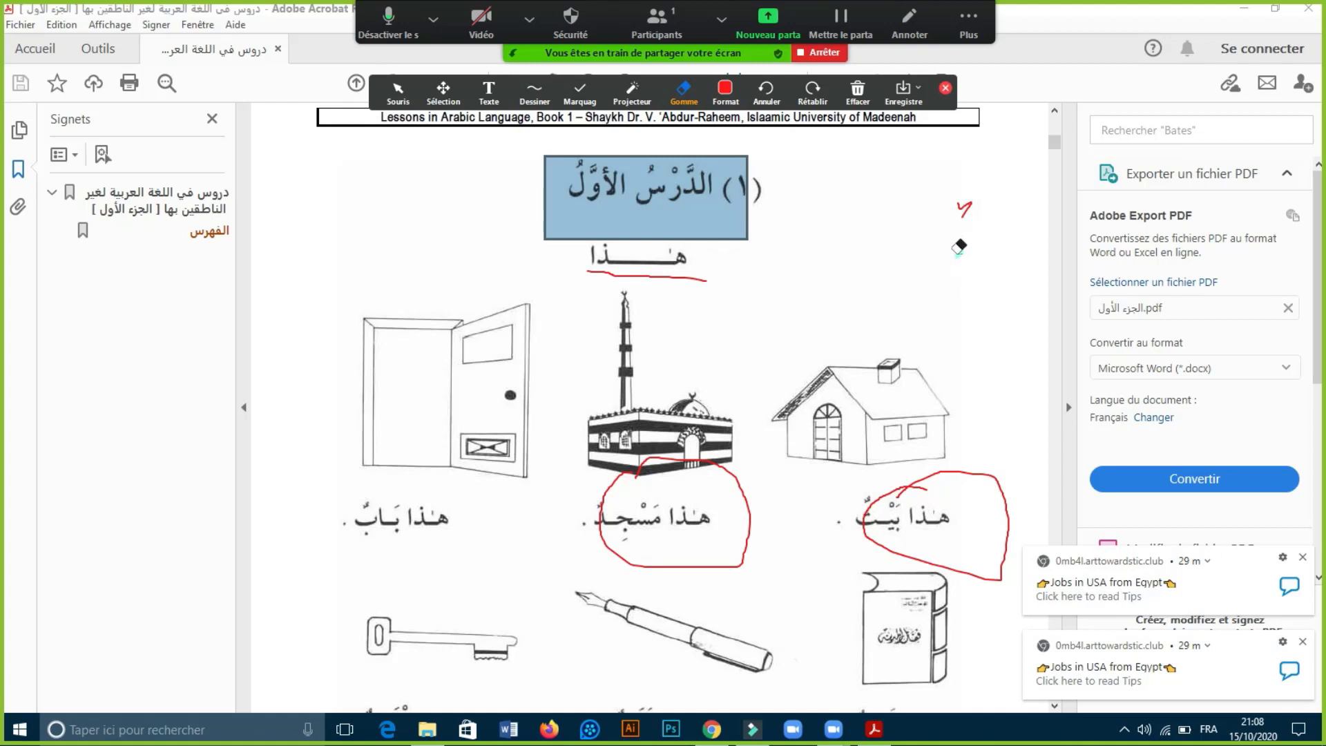
mouse_move(648, 514)
left_mouse_down()
mouse_move(955, 542)
mouse_move(686, 200)
left_mouse_up()
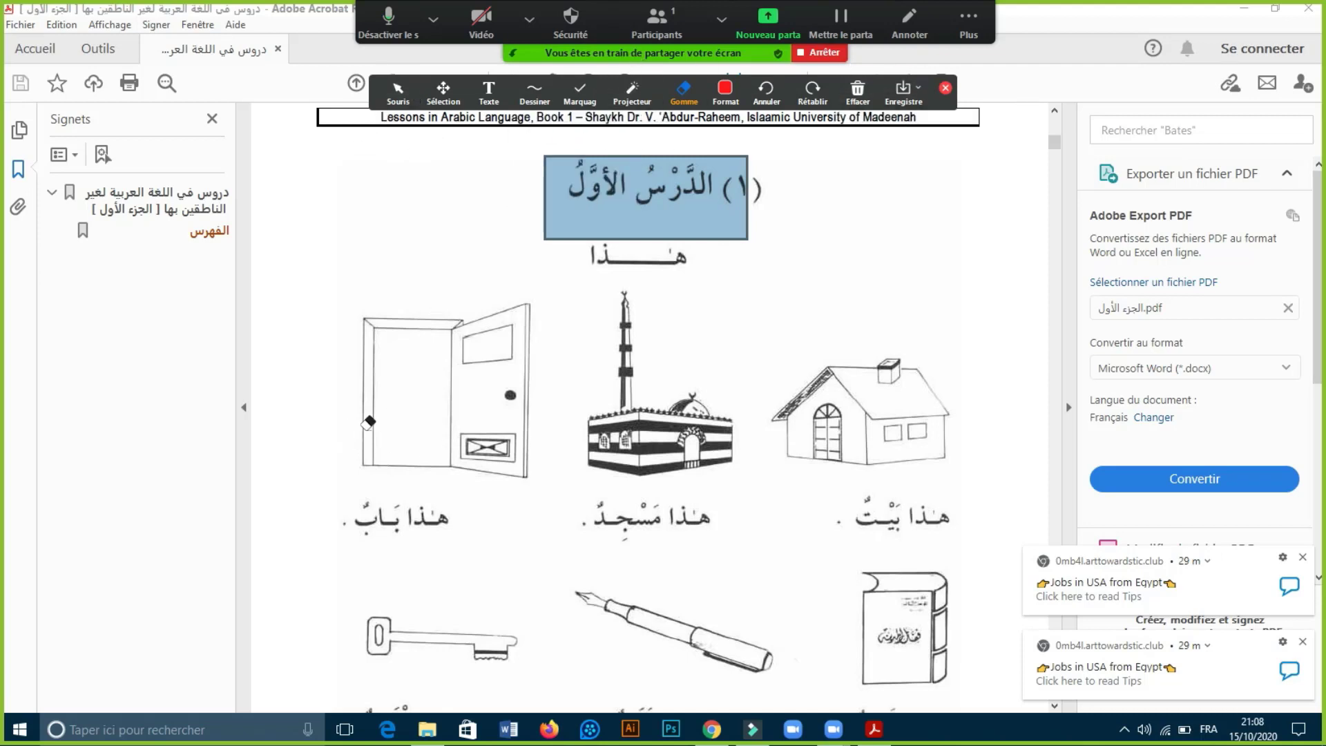
Type a name as a Texte annotation beside the house drawing, then erase it with Gomme.
left_click(399, 94)
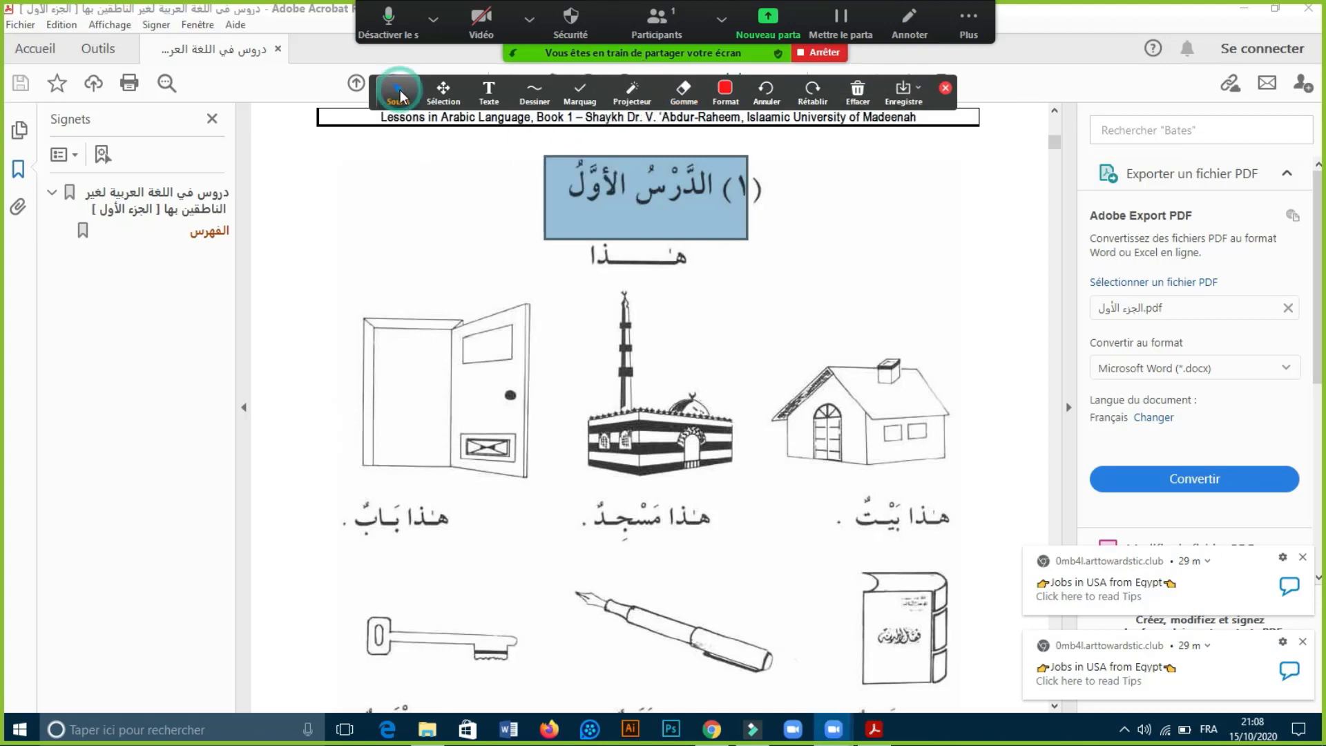
left_click(489, 94)
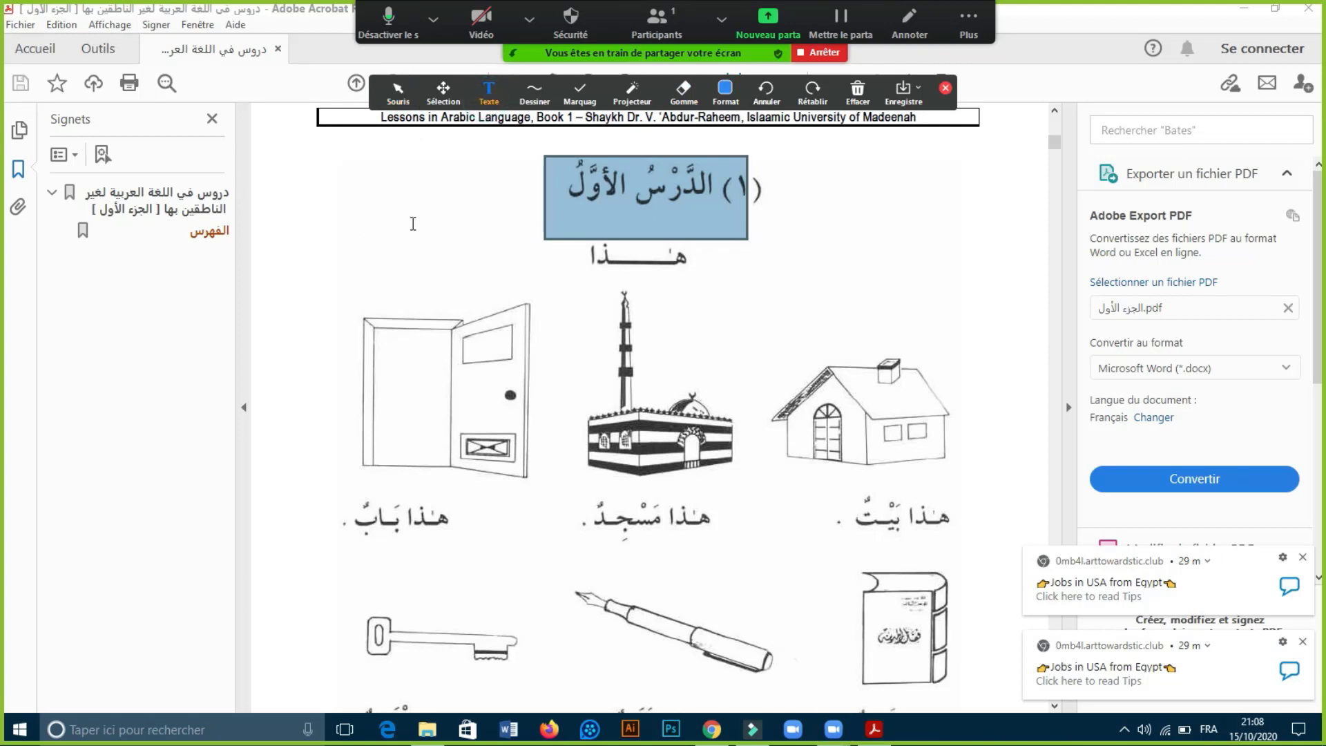
left_click(848, 295)
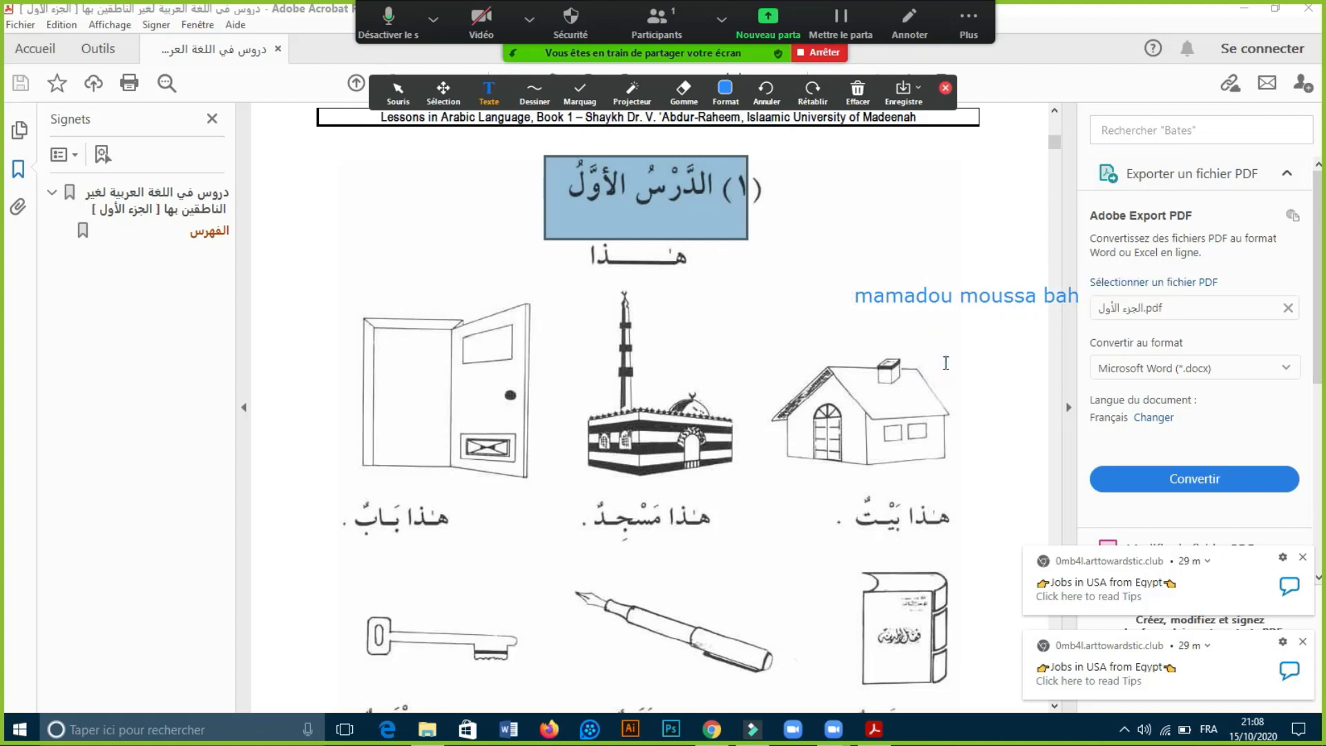
left_click(954, 296)
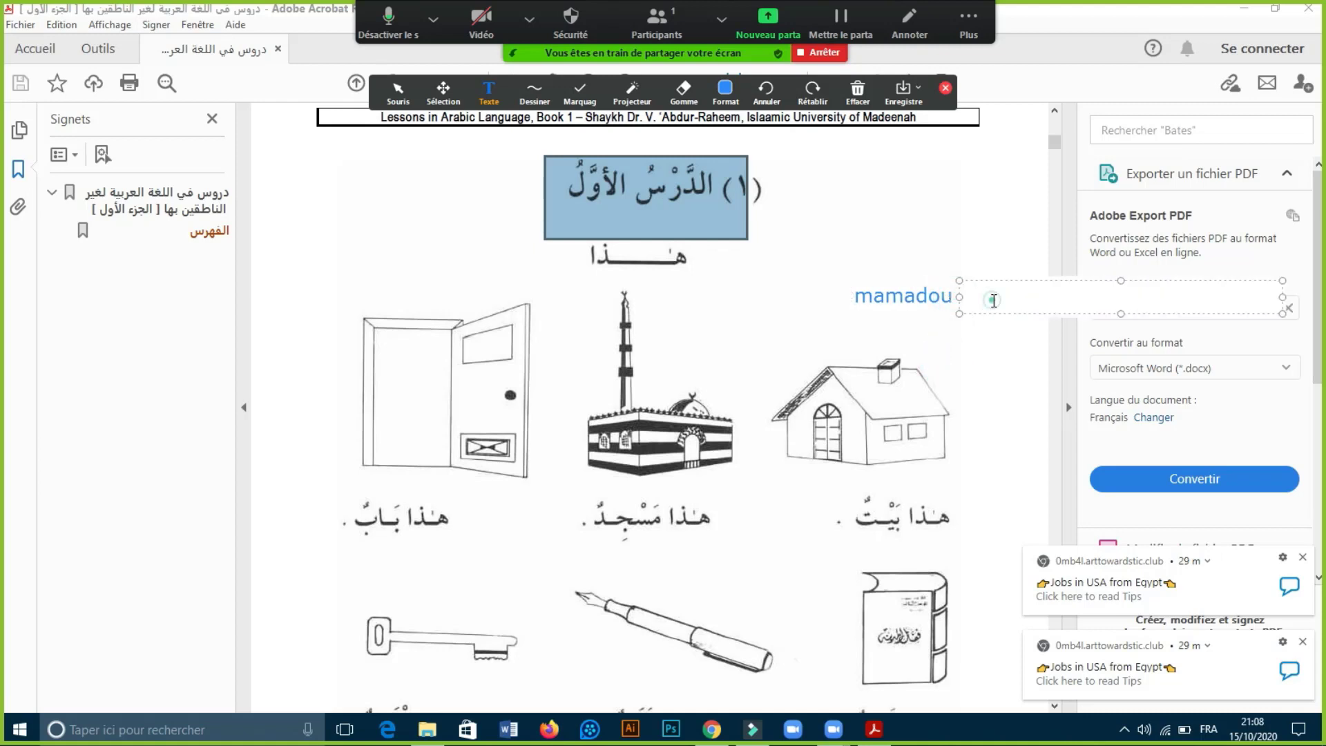
left_click(633, 292)
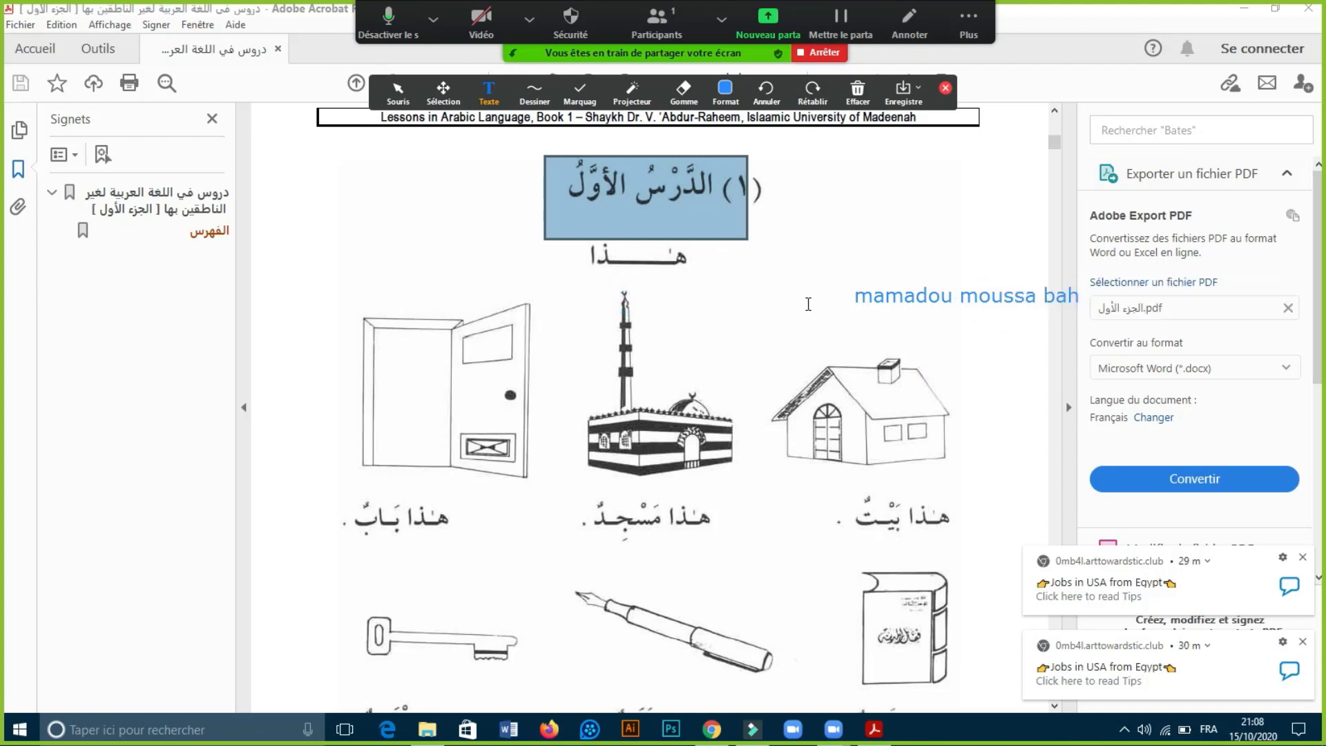
left_click(684, 89)
left_click(856, 290)
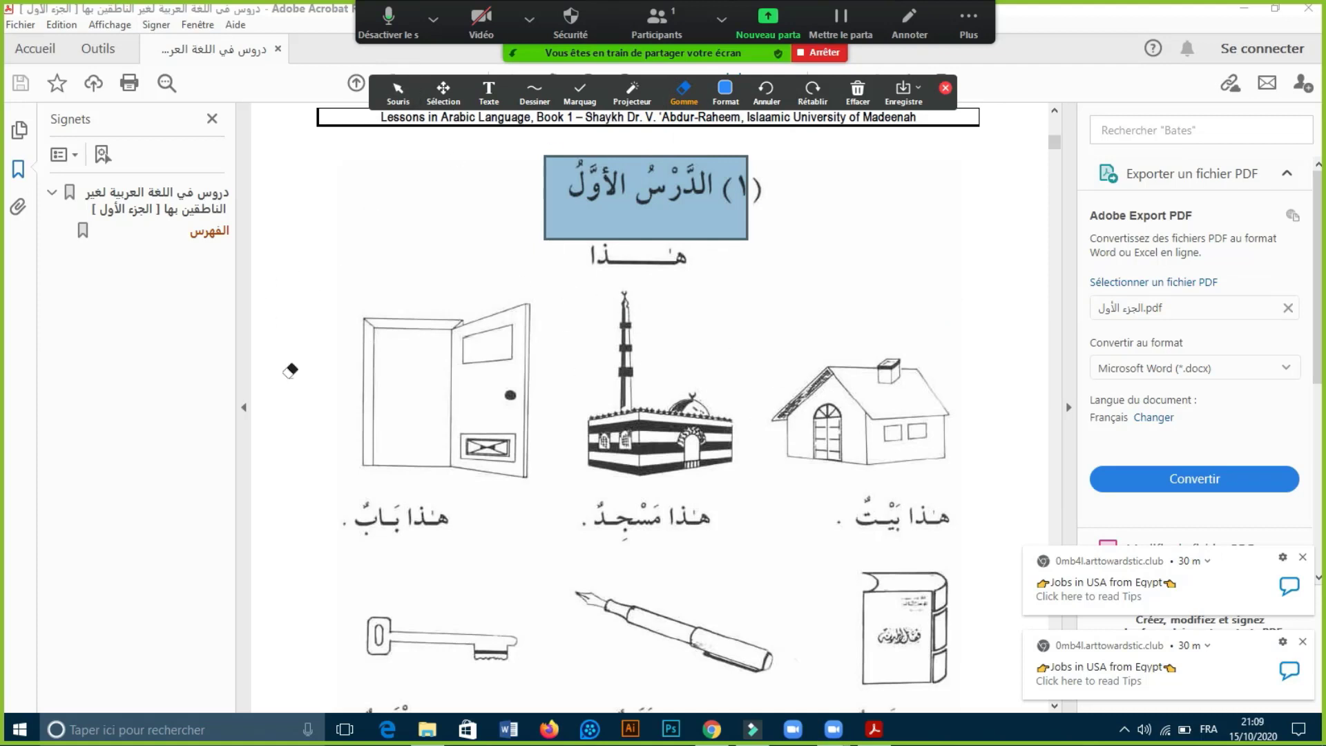
Toggle between eraser and Souris annotation modes, ending in normal pointing mode.
left_click(398, 90)
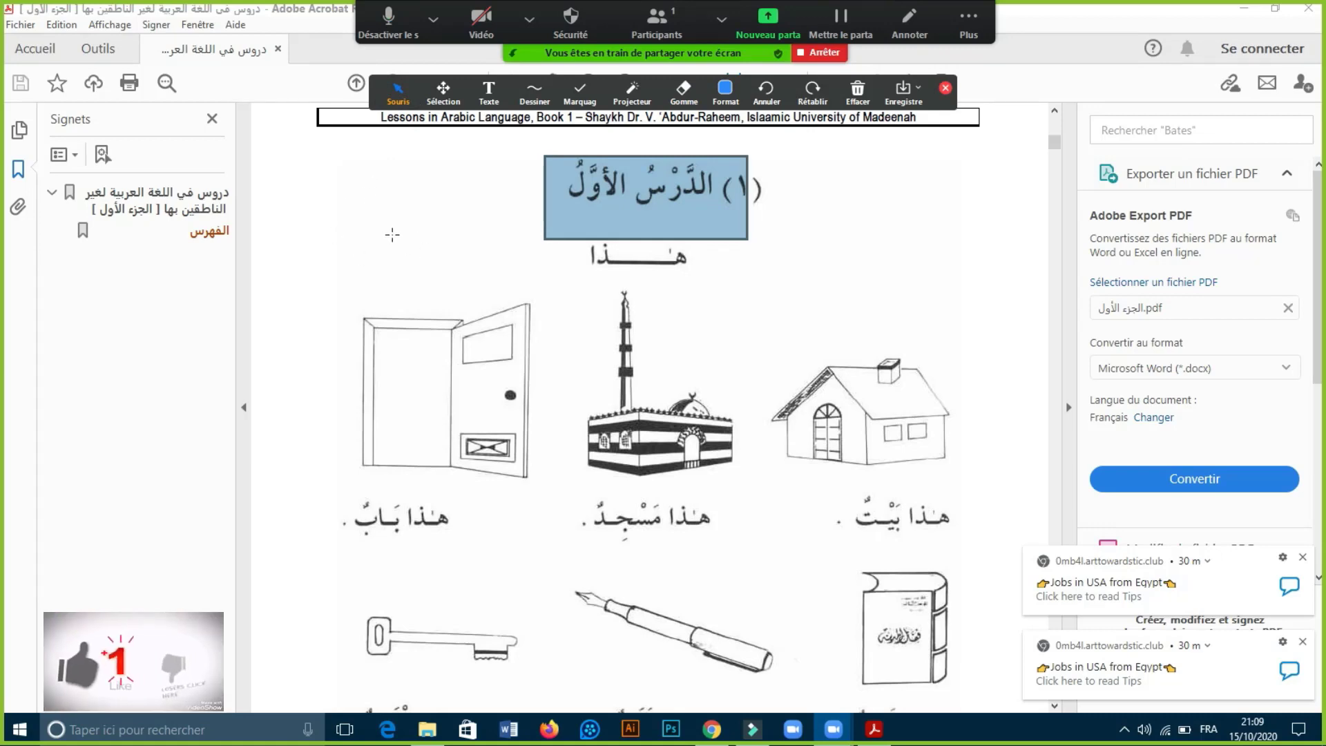
scroll(395, 242, "down", 7)
scroll(395, 242, "up", 7)
left_click(692, 107)
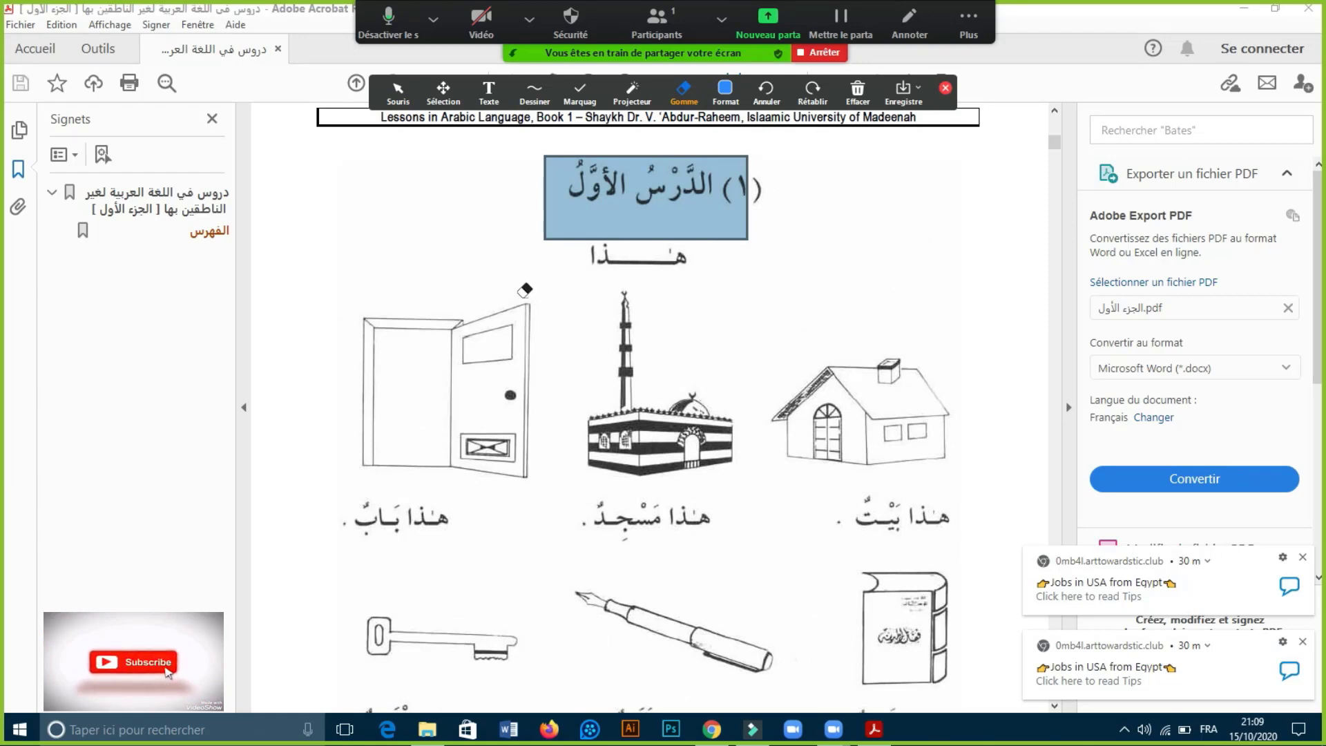
left_click(397, 91)
Scroll to the next page's ما هذا exercise and bring Chrome's Zoom download page forward.
scroll(391, 228, "down", 3)
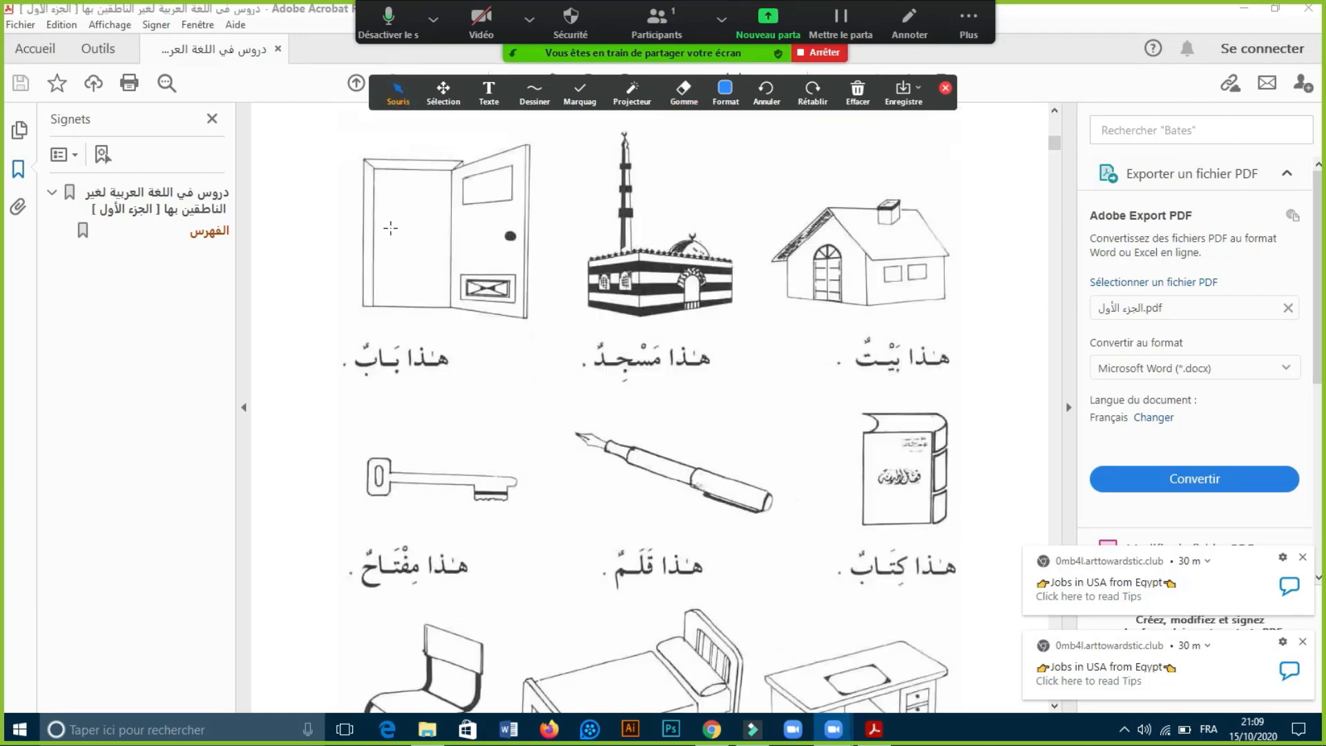
scroll(391, 227, "down", 7)
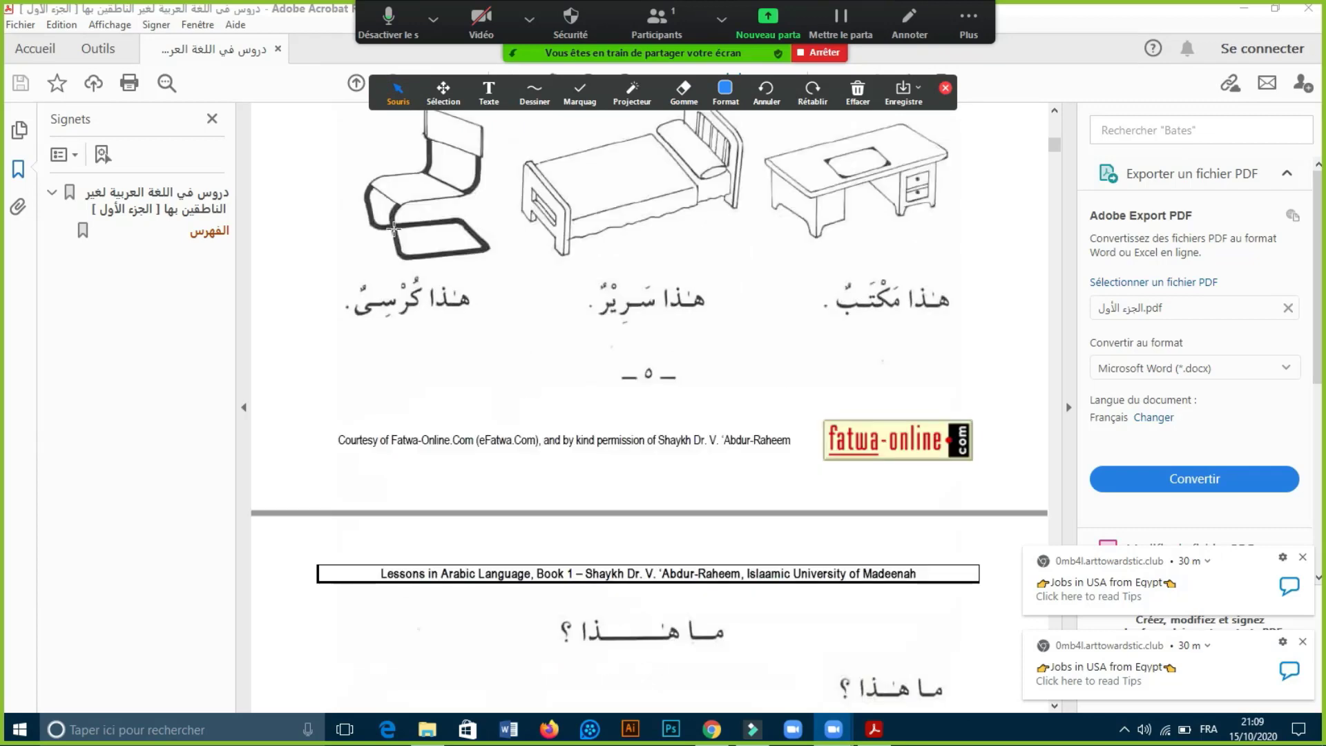
scroll(394, 228, "down", 4)
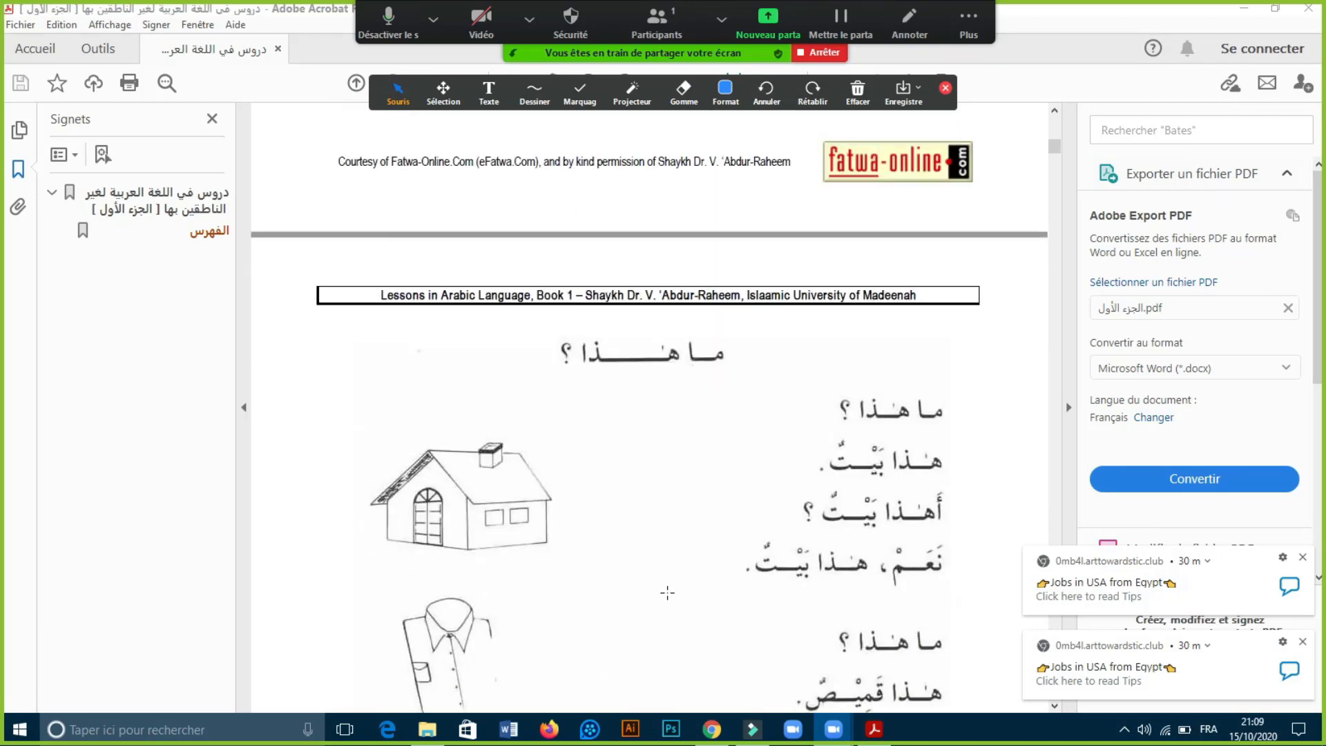
left_click(711, 729)
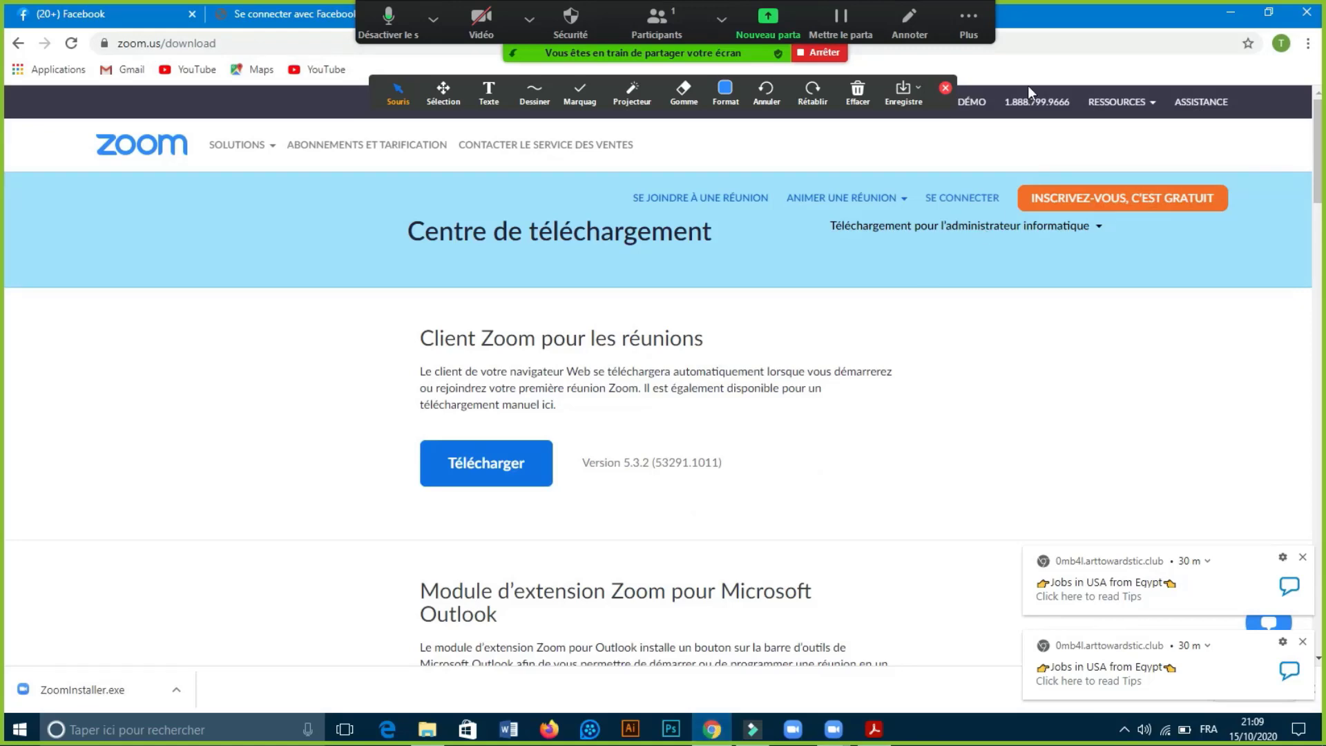
Search 'clavier arabe' in a new Chrome tab and open the Clavier Arabe 3000 site.
double_click(1065, 18)
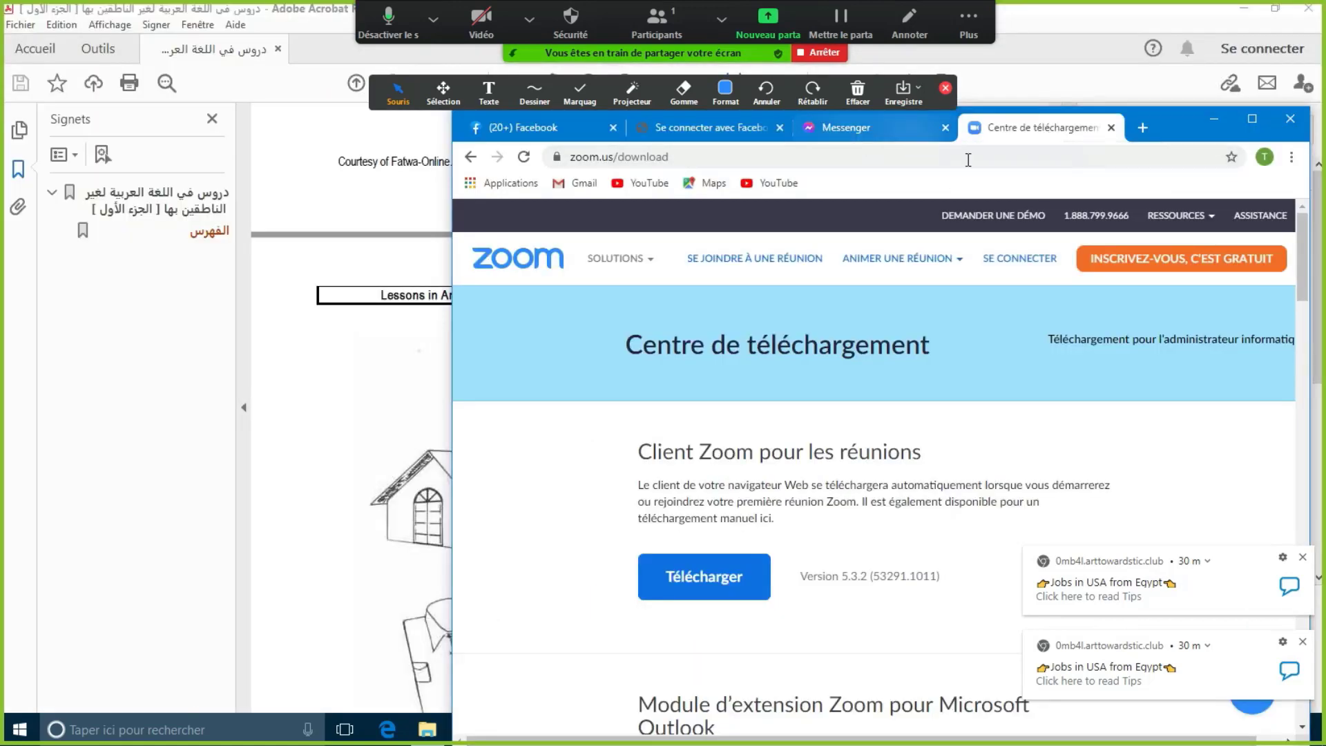
left_click(1141, 129)
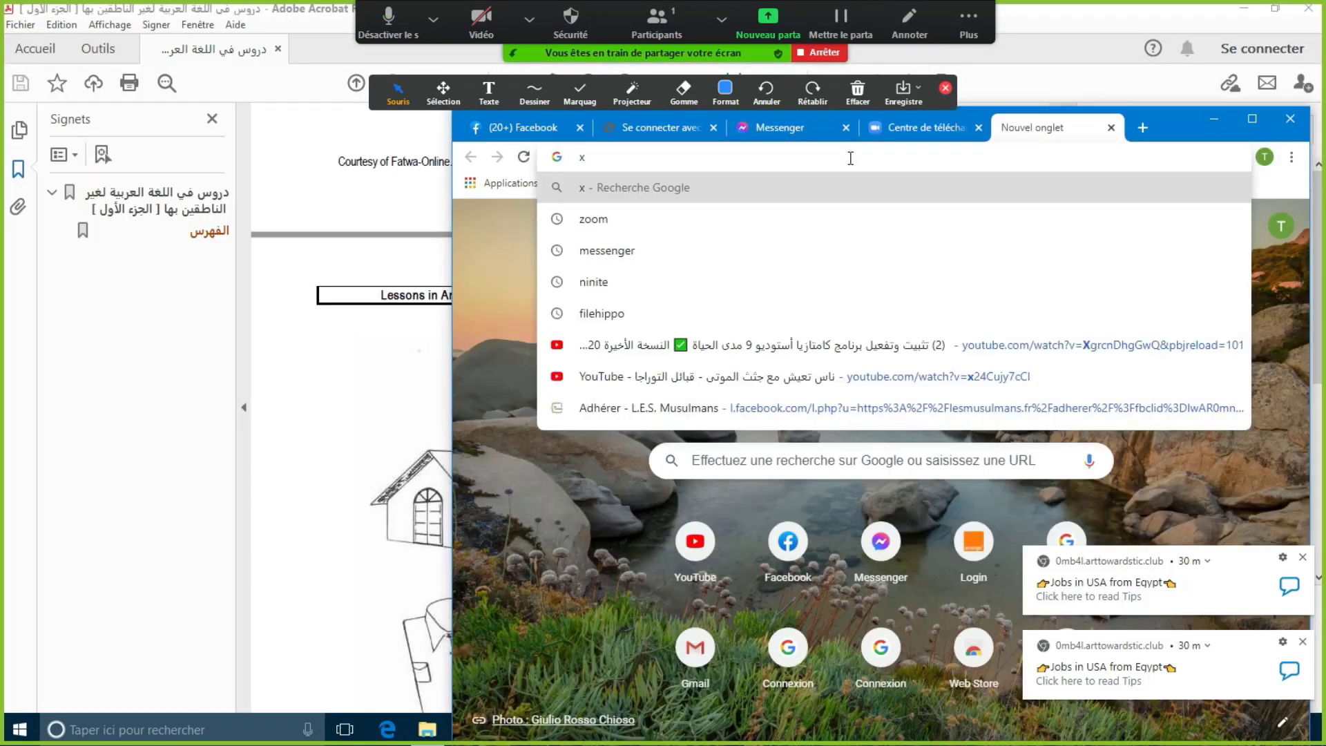
type("cla")
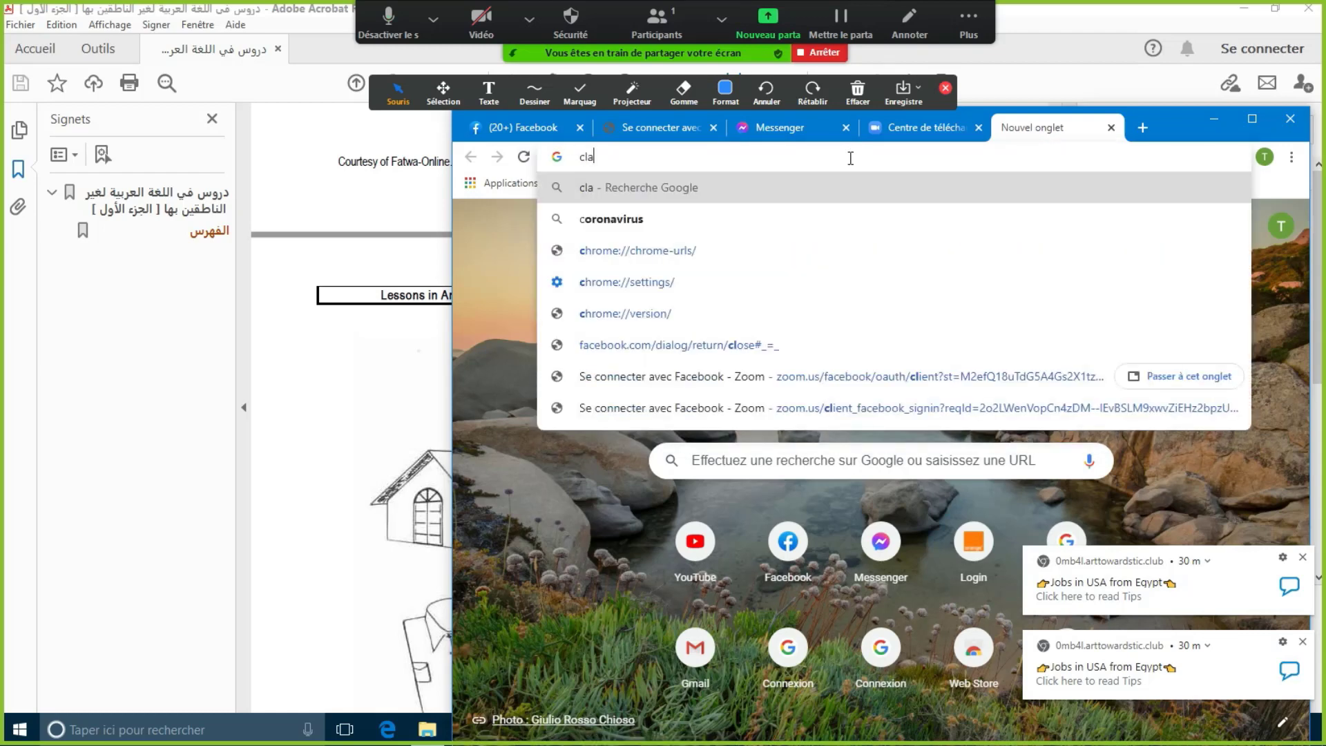
type("v")
key("Return")
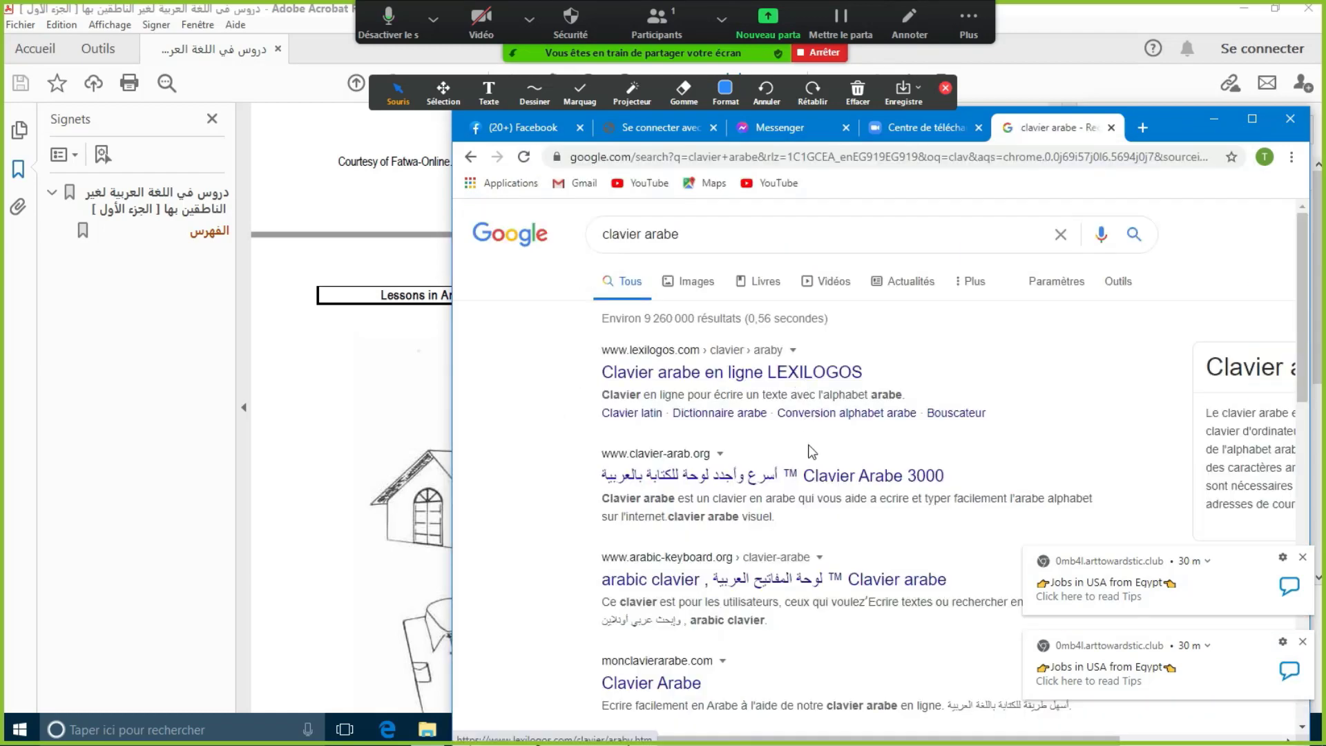
left_click(821, 482)
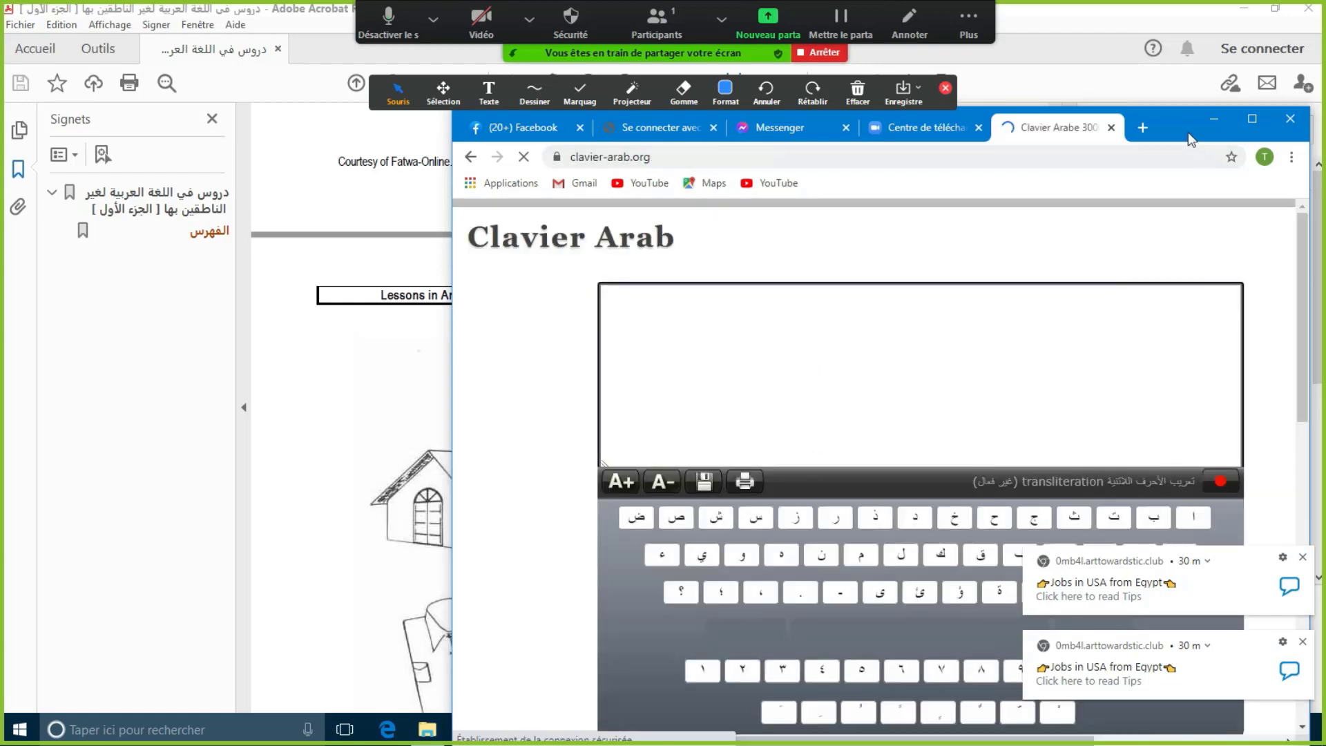
Type البيت on the online Arabic keyboard, then minimize Chrome to reveal the PDF.
left_click_drag(1188, 131, 1063, 84)
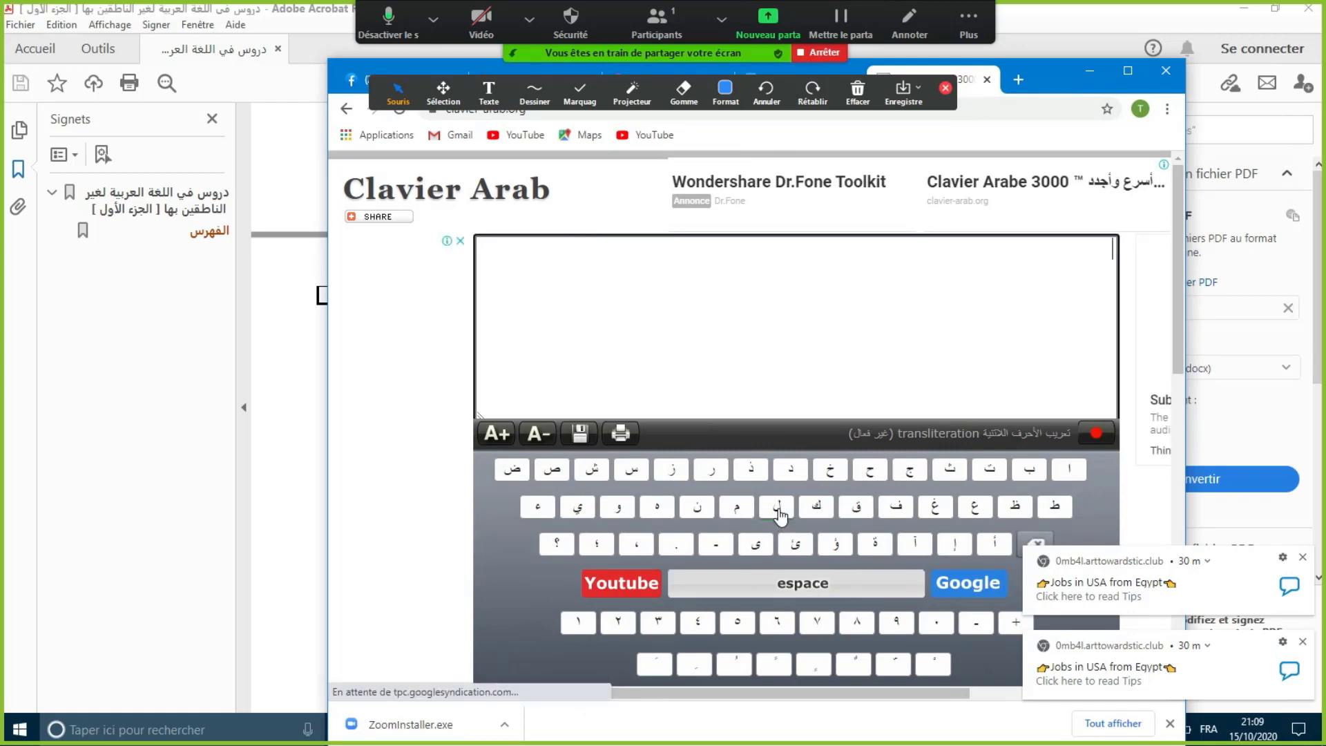
type("ال")
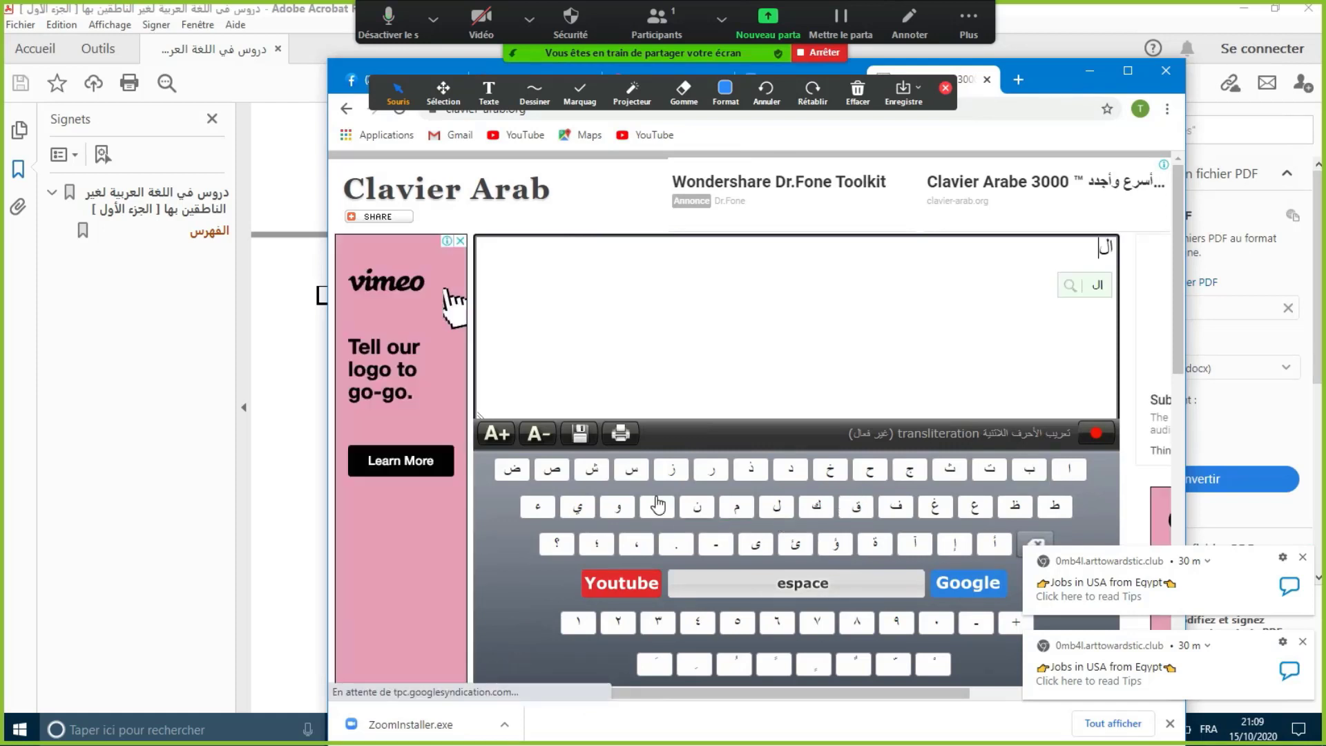
left_click(1028, 469)
left_click(576, 507)
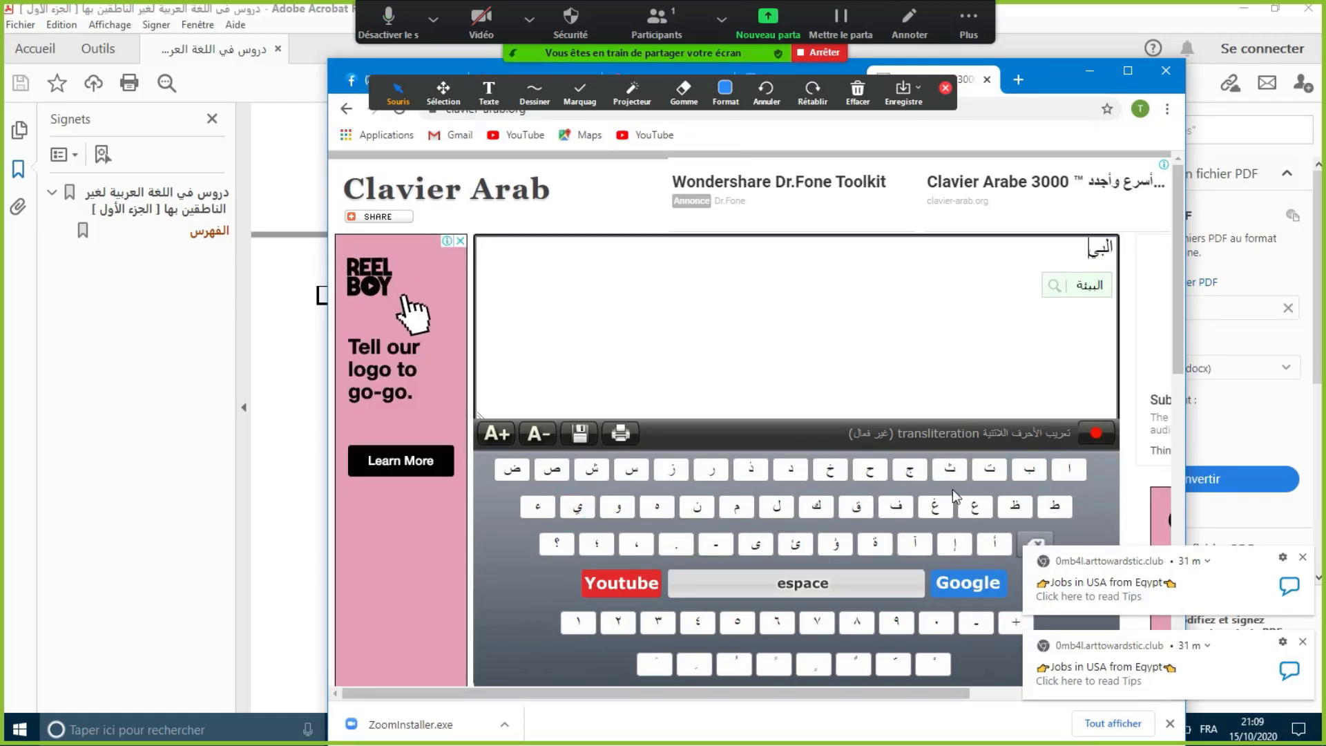
left_click(986, 470)
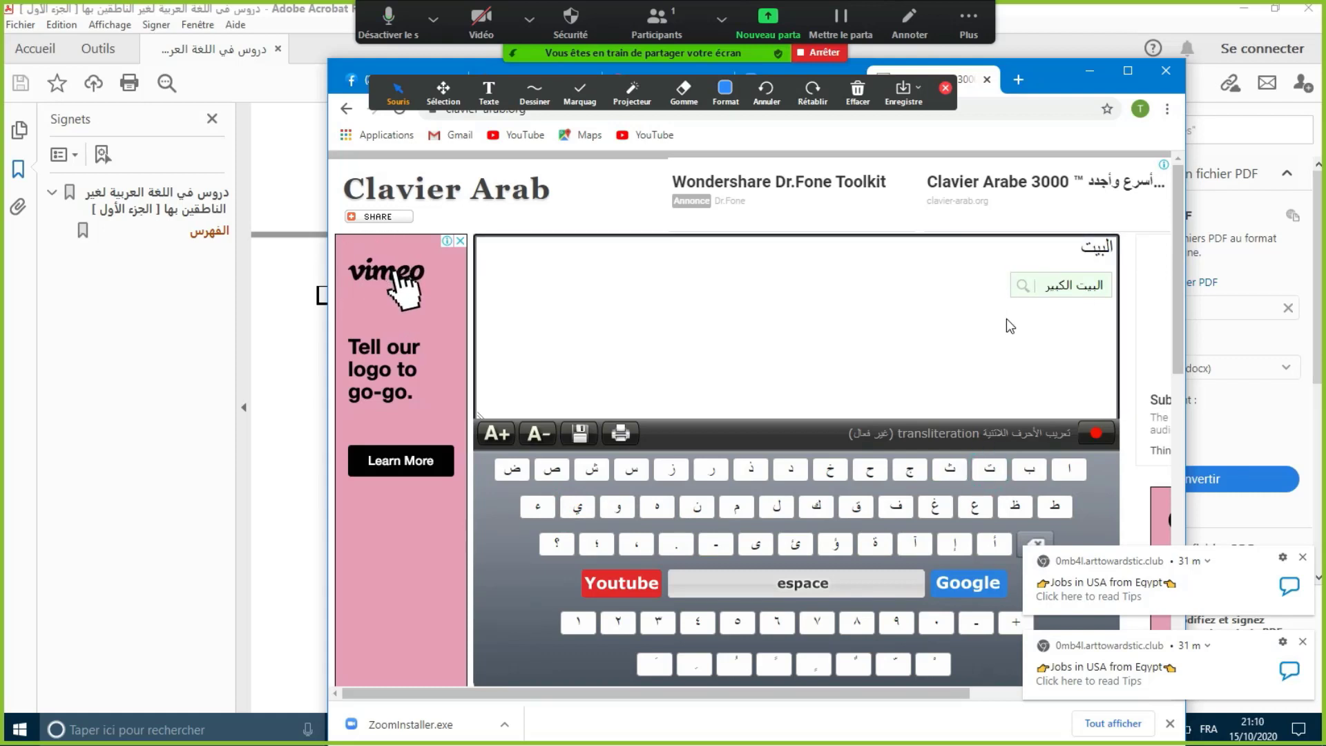
left_click(1098, 70)
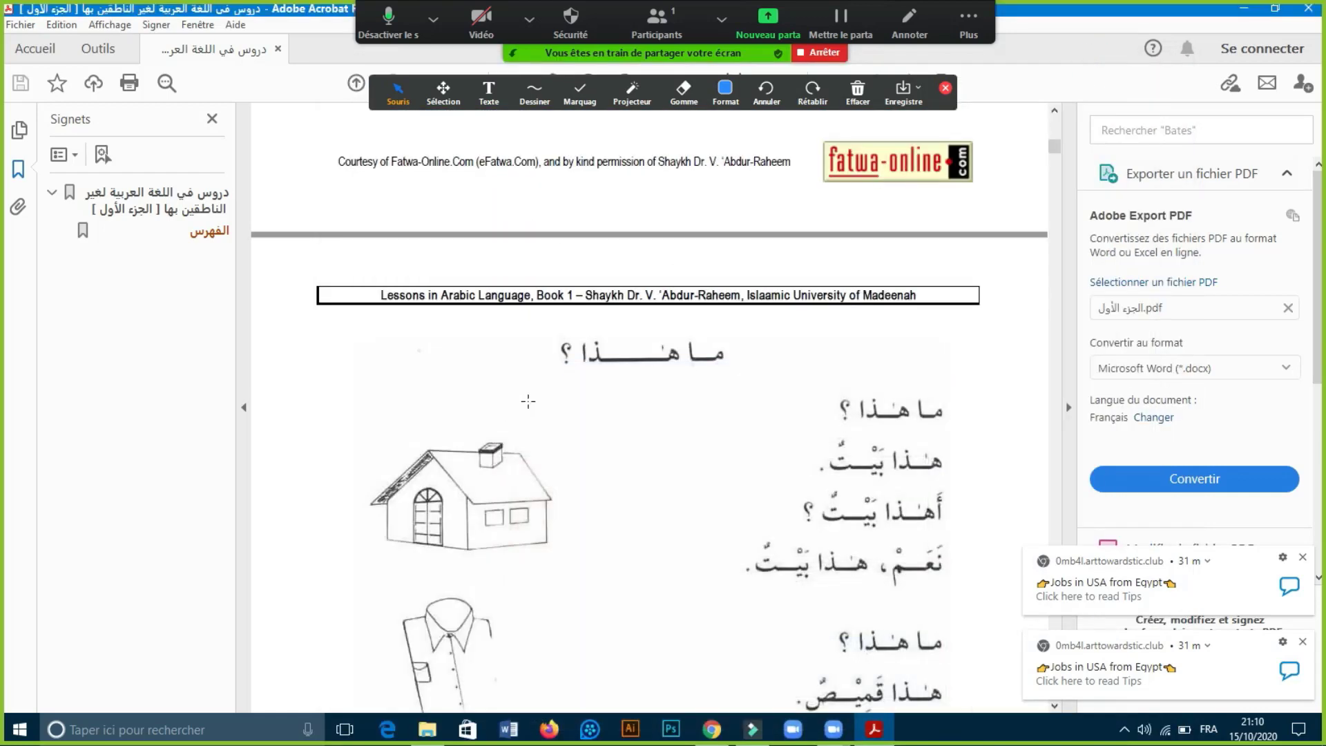
Launch Word and create a blank document, dismissing the Office activation prompt.
scroll(828, 363, "down", 5)
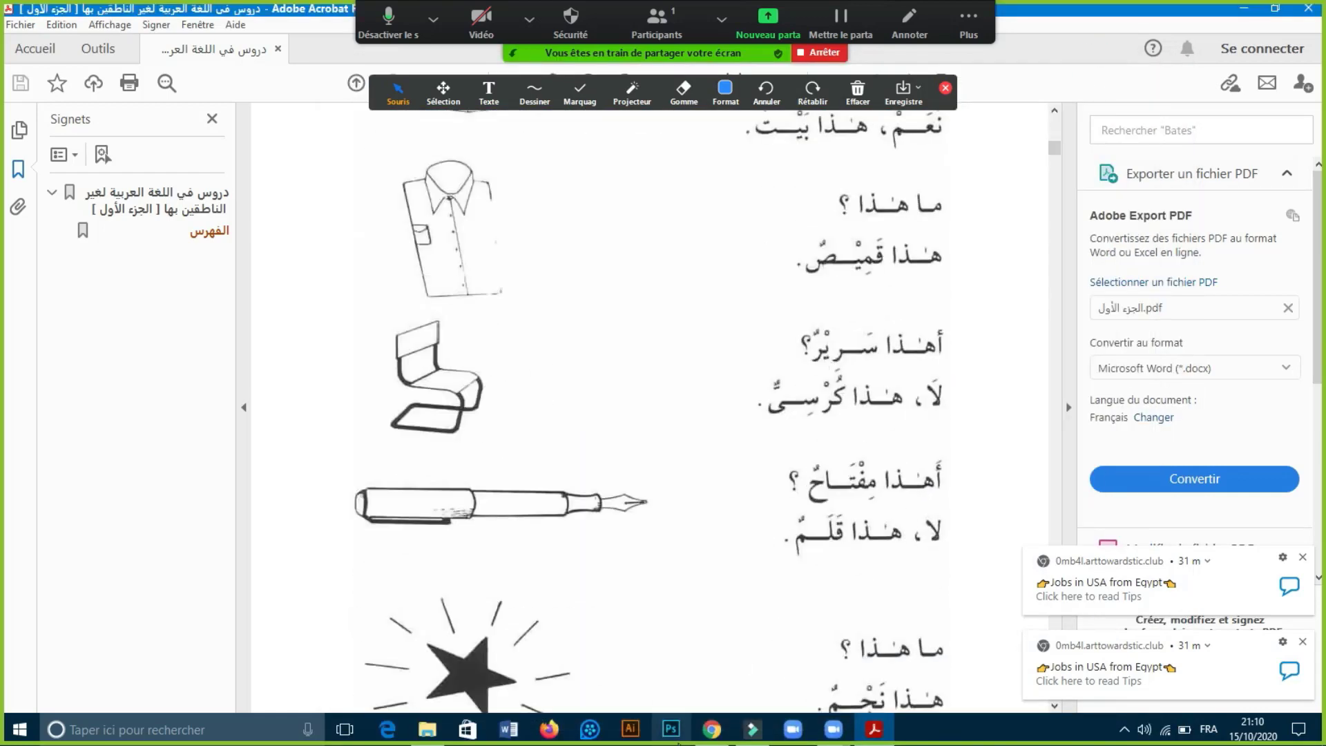
left_click(712, 729)
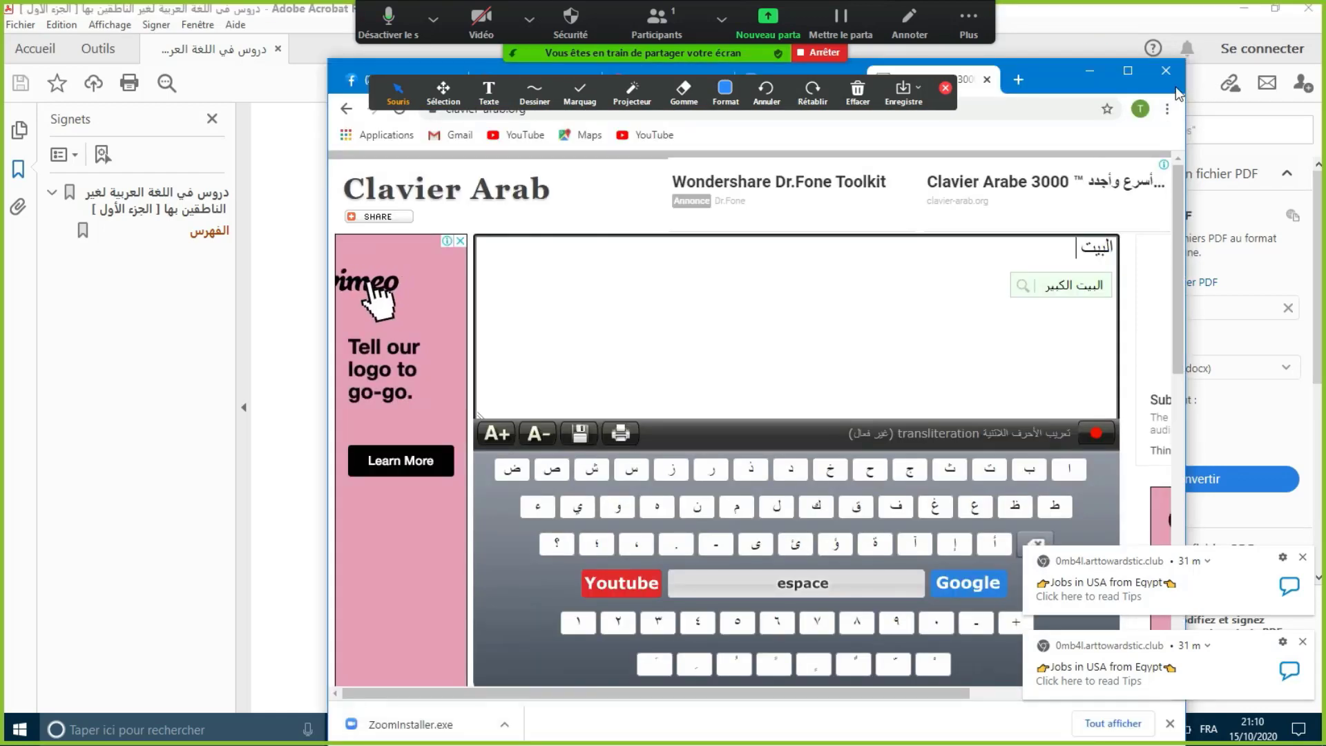
left_click(1091, 70)
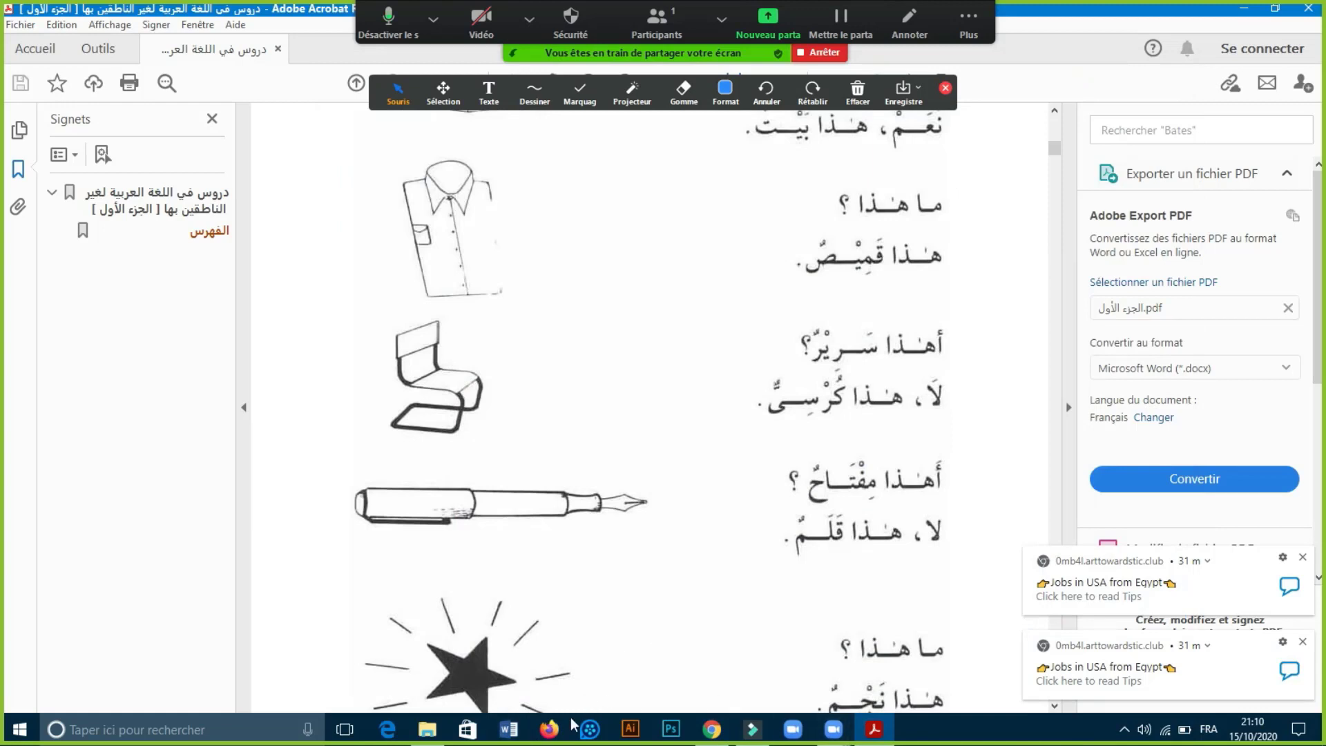
left_click(511, 731)
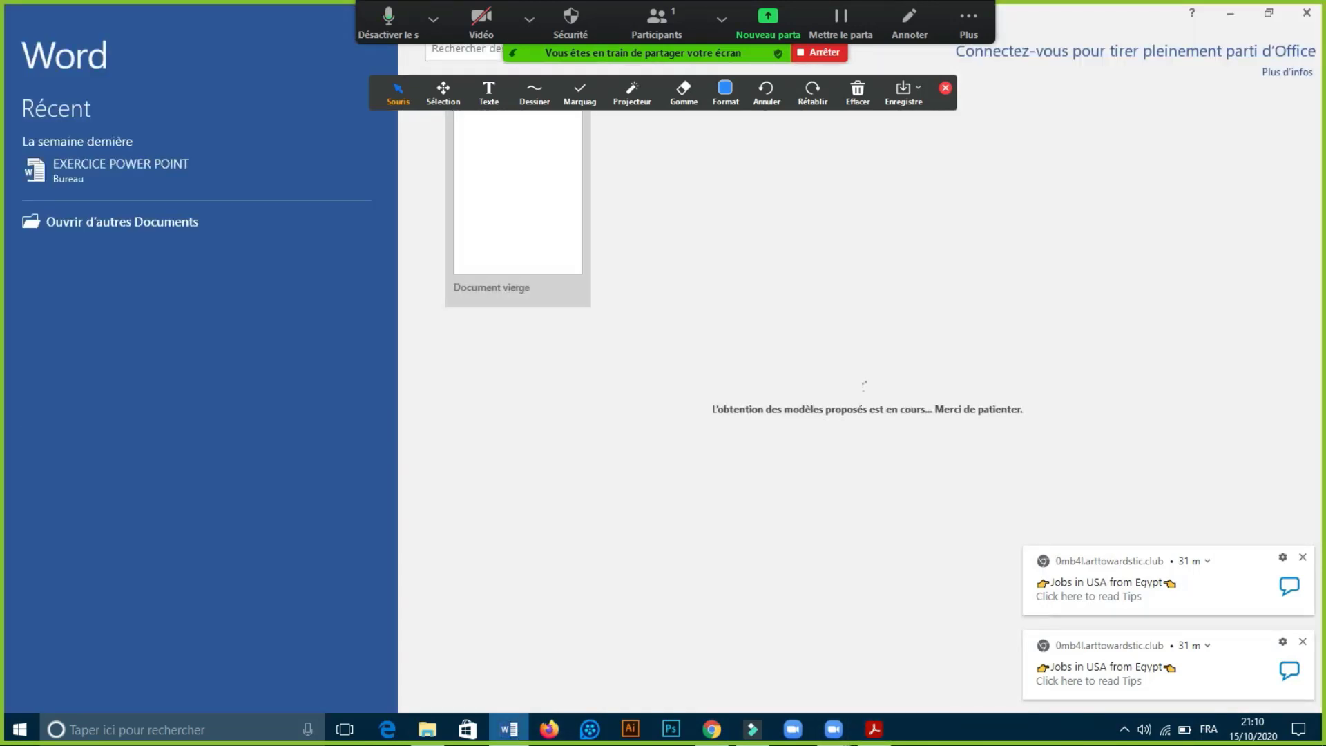
mouse_move(510, 729)
left_click(541, 152)
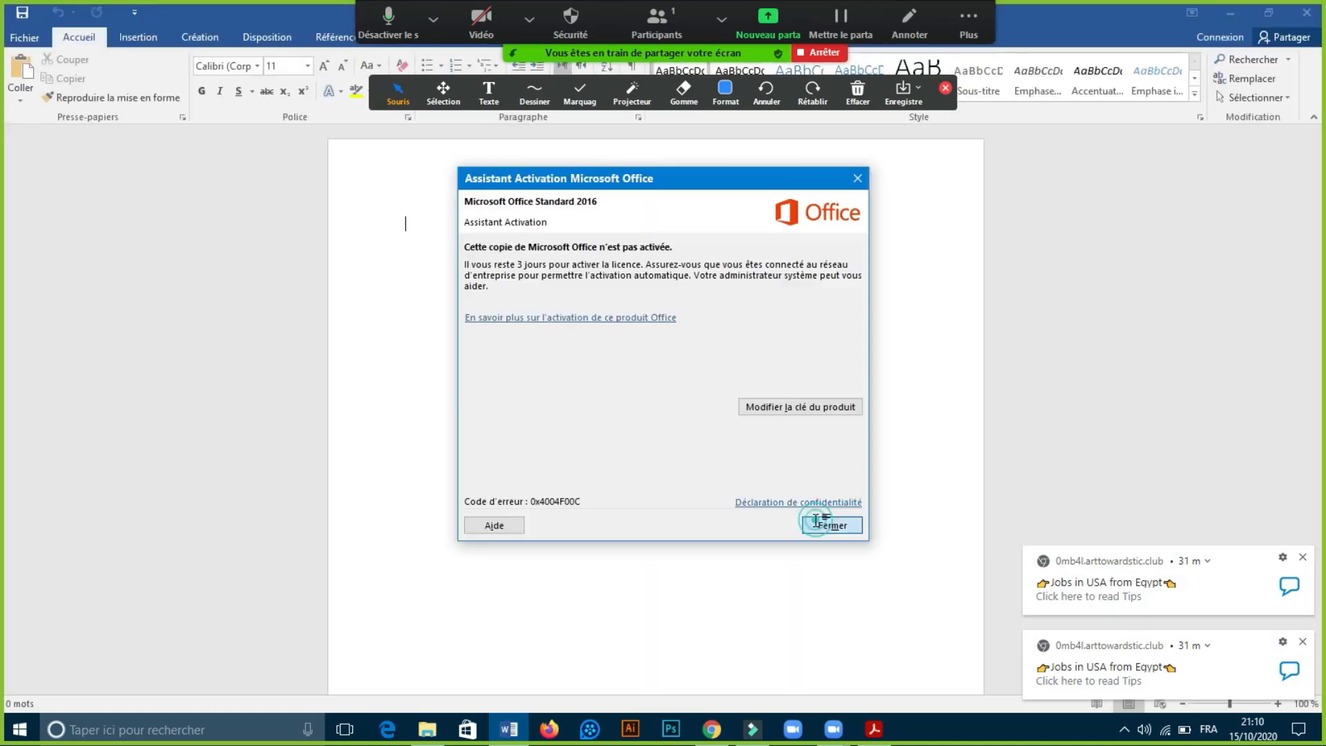
left_click(817, 523)
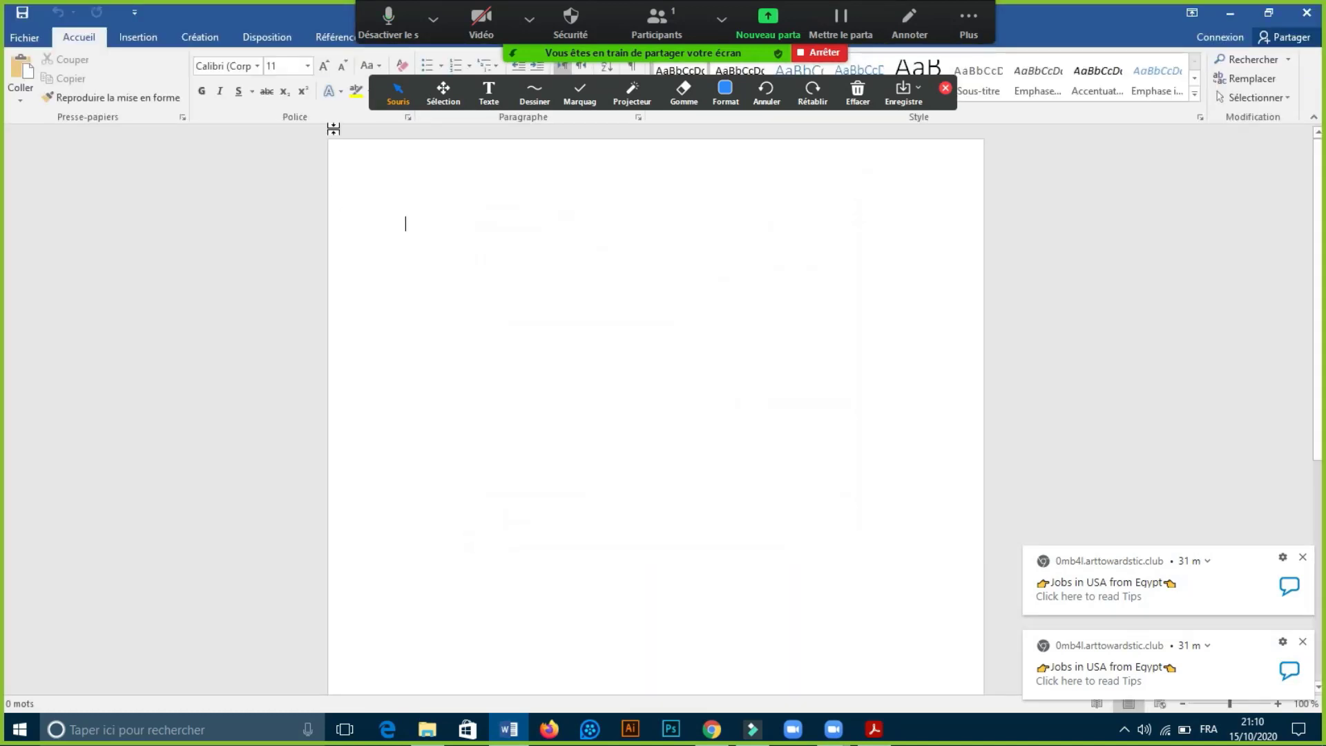
Enlarge the font four steps and type 'La maison de mon père est joli'.
left_click(326, 71)
left_click(326, 70)
left_click(326, 70)
left_click(326, 70)
left_click(326, 71)
left_click(326, 71)
left_click(326, 70)
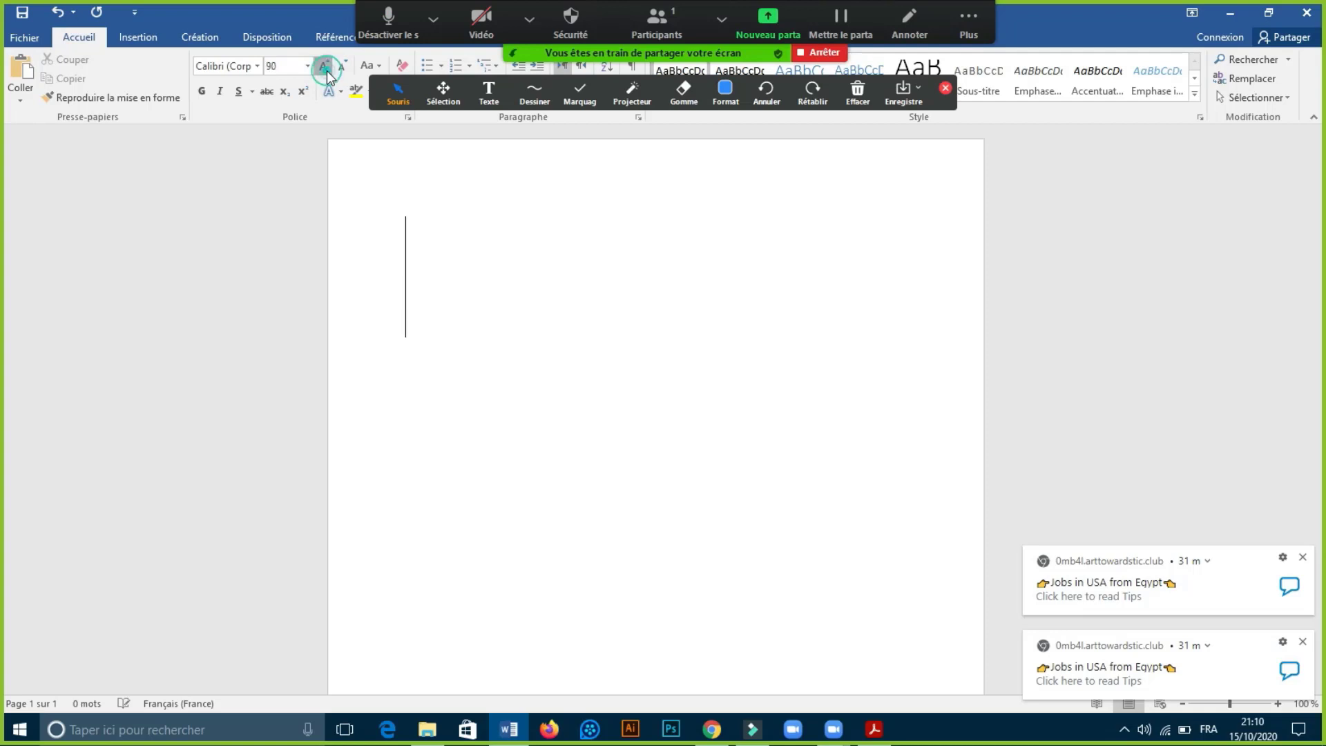
left_click(326, 70)
type("La mas")
key("BackSpace")
type("u")
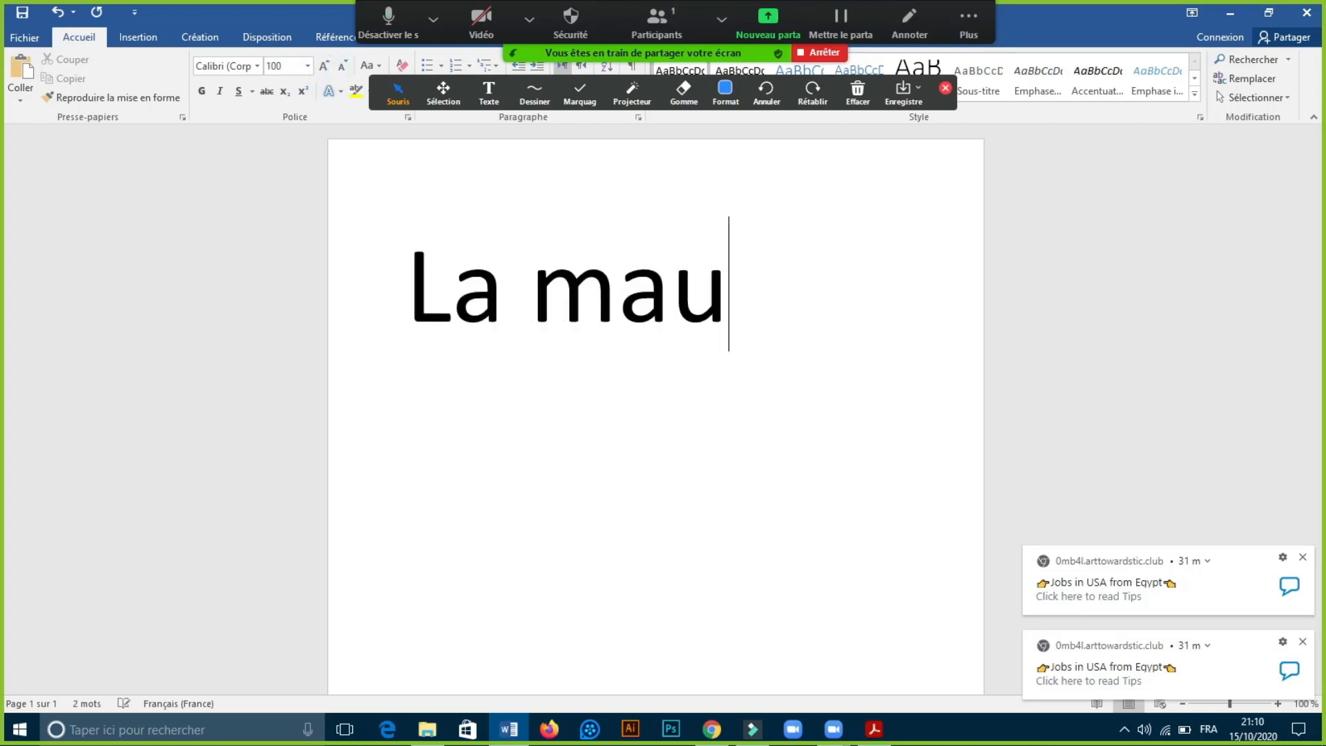
key("BackSpace")
type("ison")
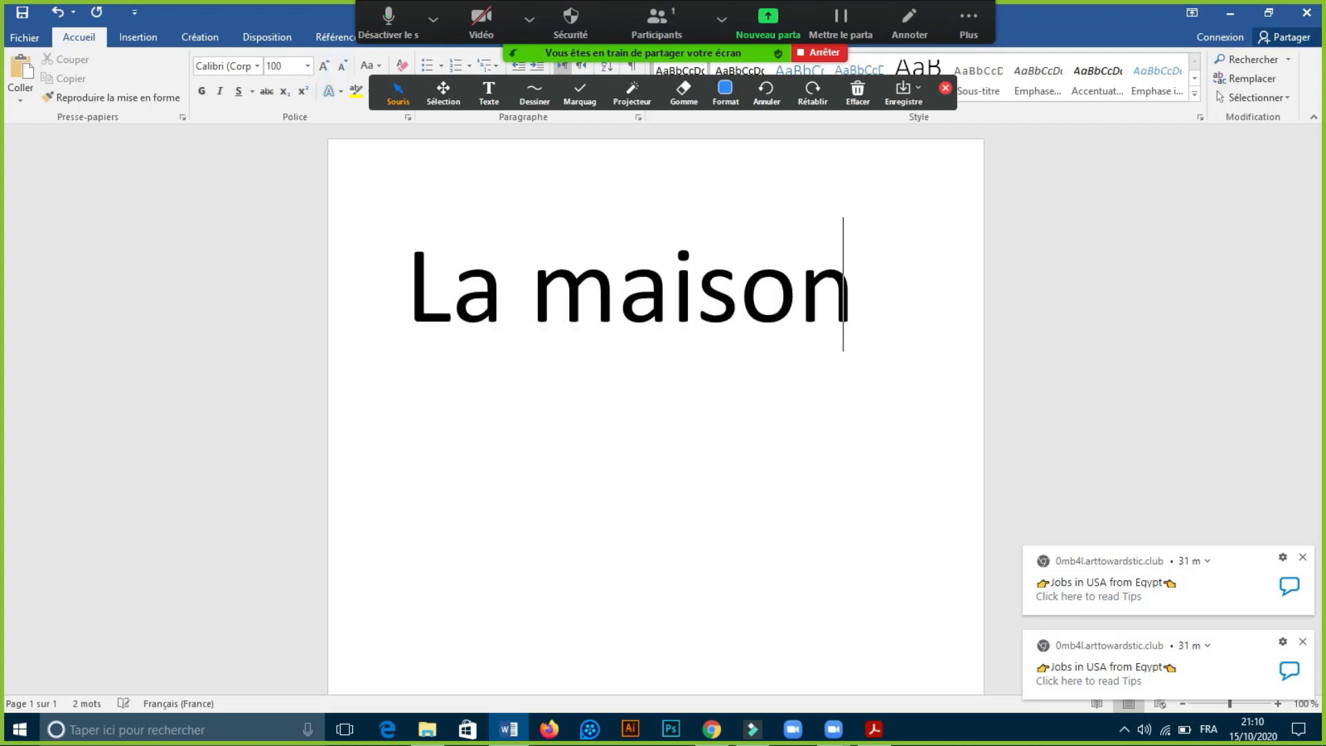
type(" de mon père ")
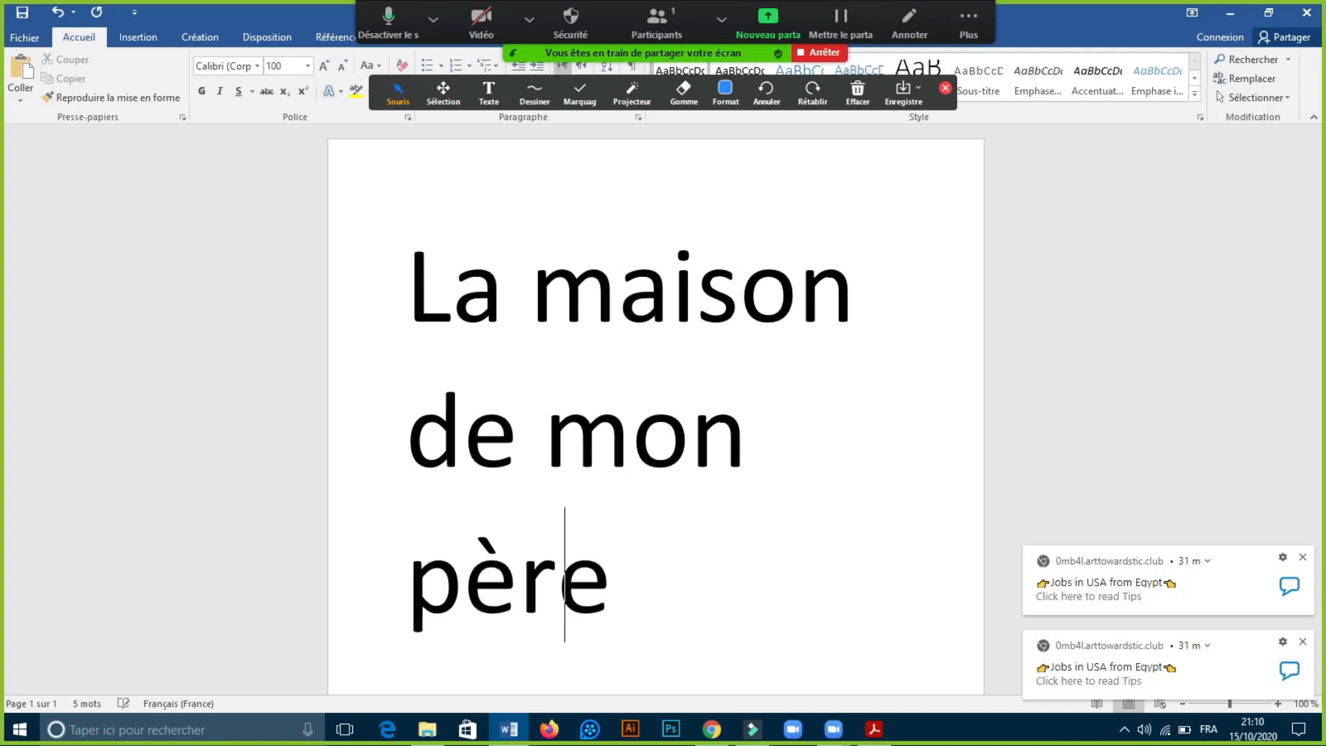
type("est jo")
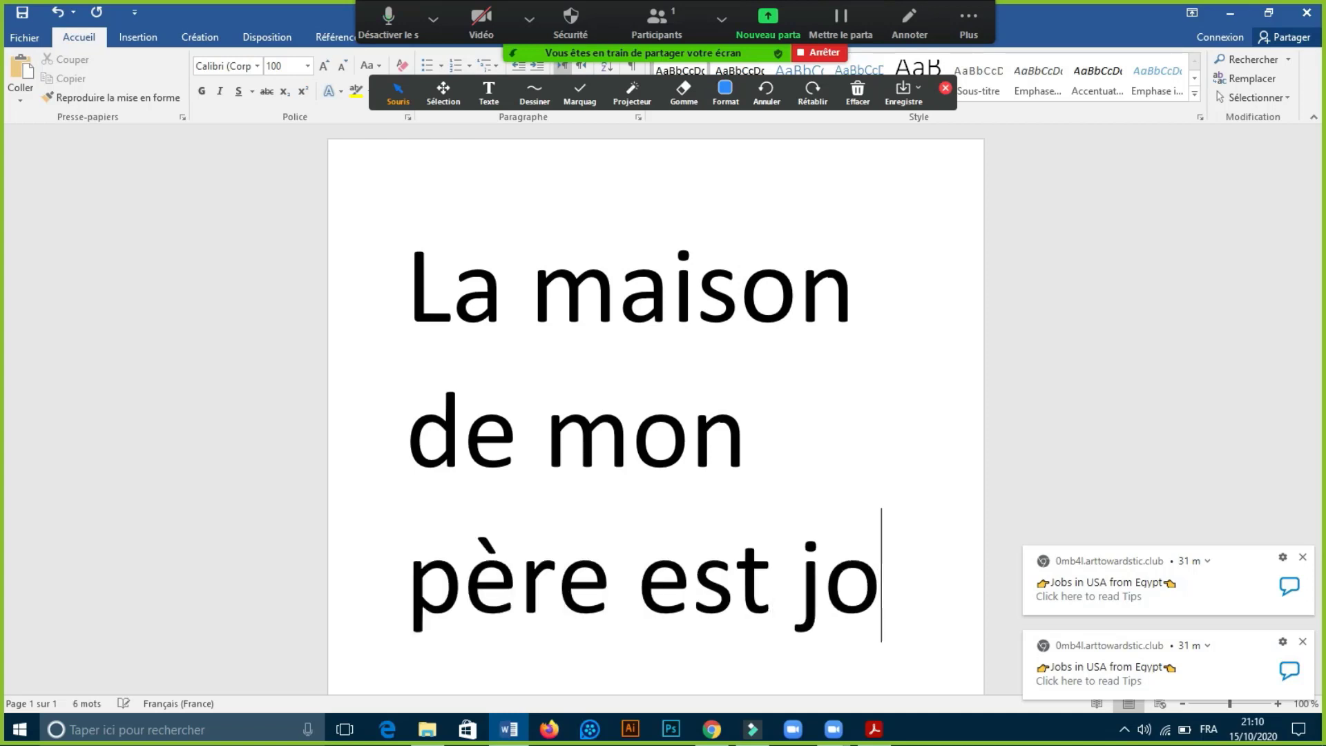
type("lu")
key("BackSpace")
type("i")
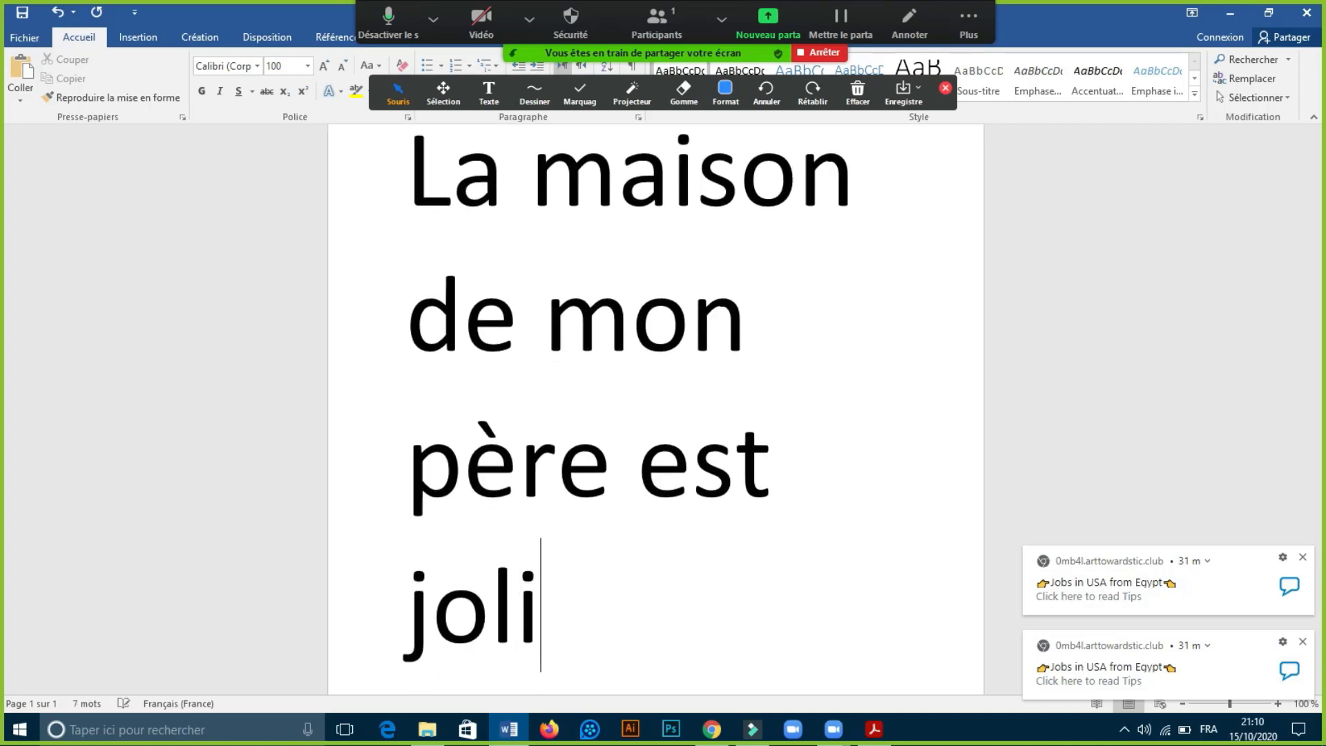
key("Return")
Replace the French text with Arabic lines اسم الولد نوح and جالو.
scroll(912, 553, "up", 2)
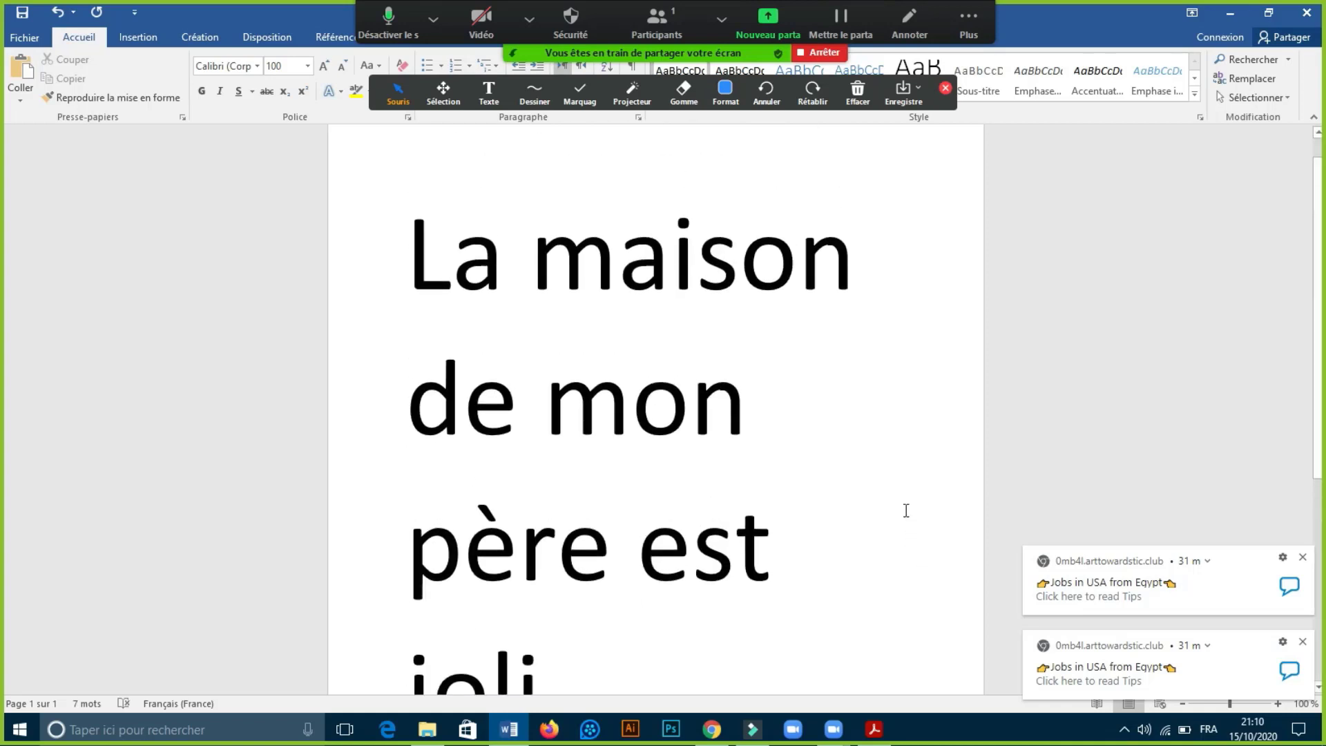
key("ctrl+a")
key("BackSpace")
key("alt+shift")
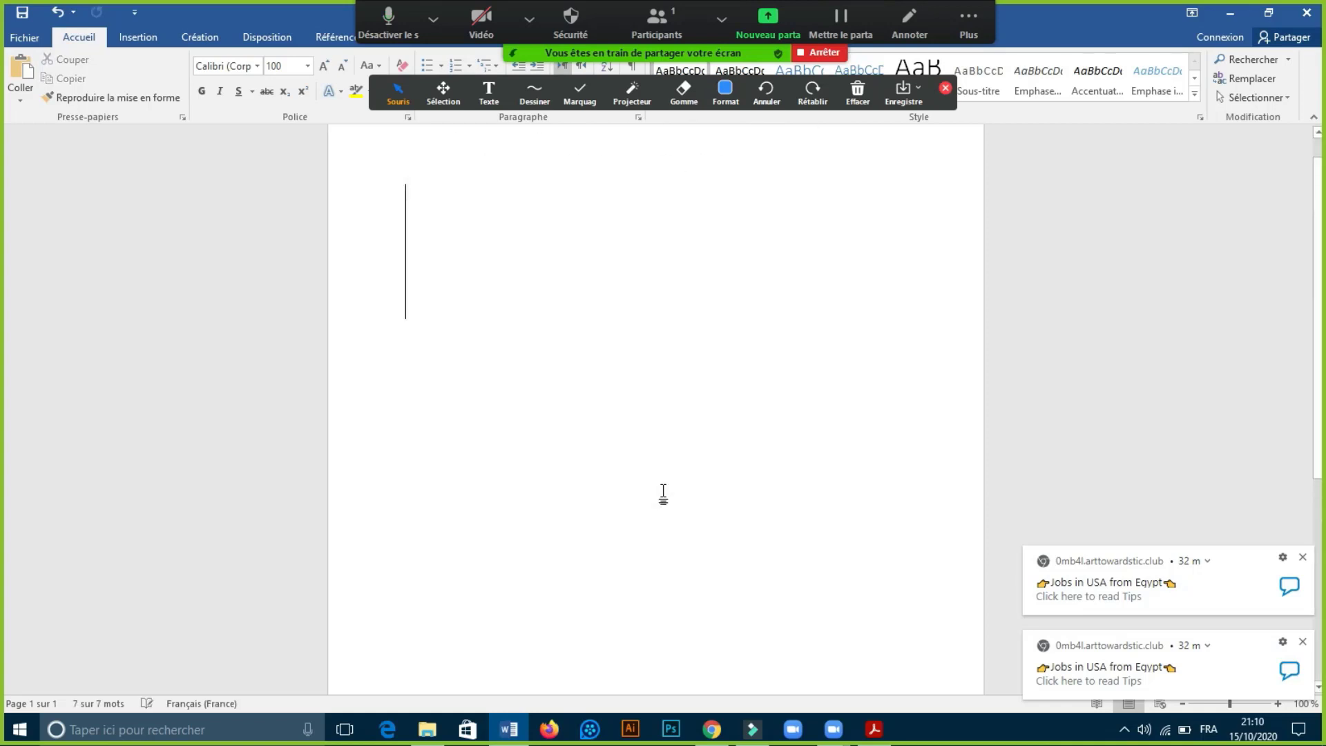
type("اسمر")
key("BackSpace")
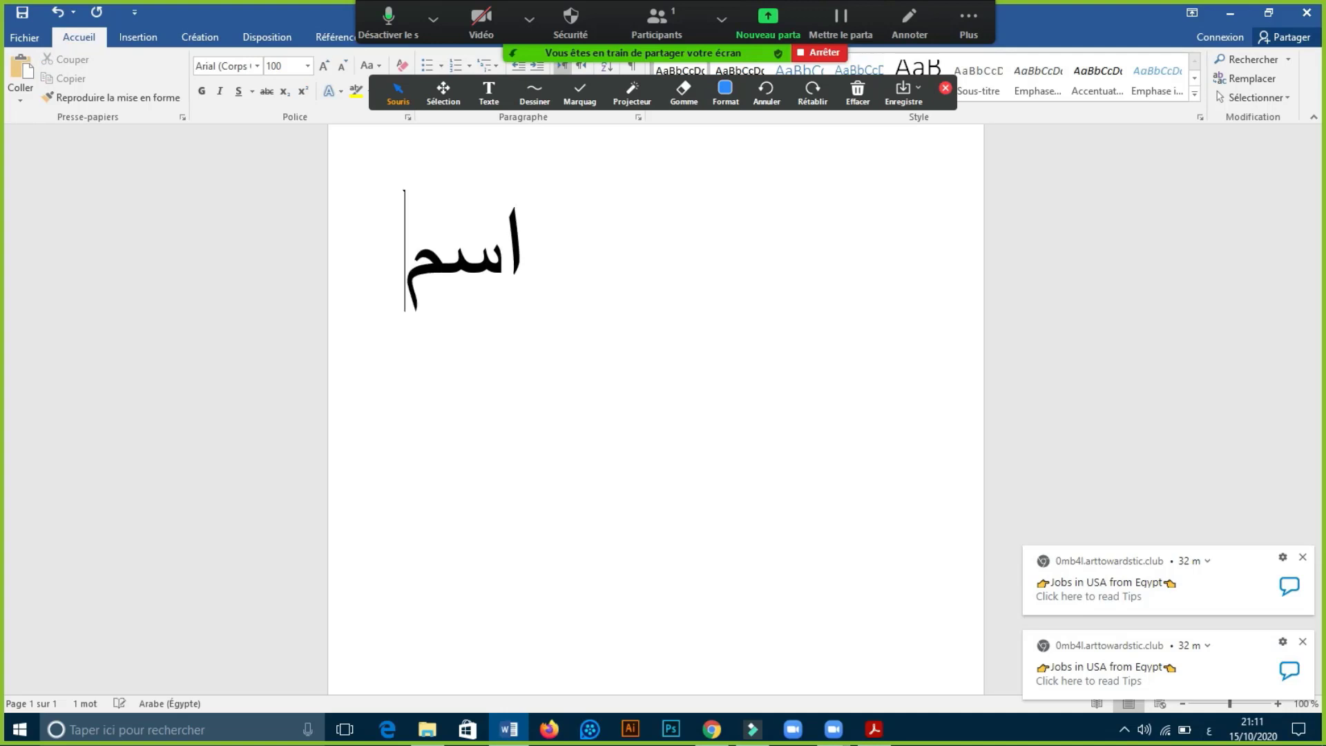
type("الولد نوح")
key("Return")
type("جالو")
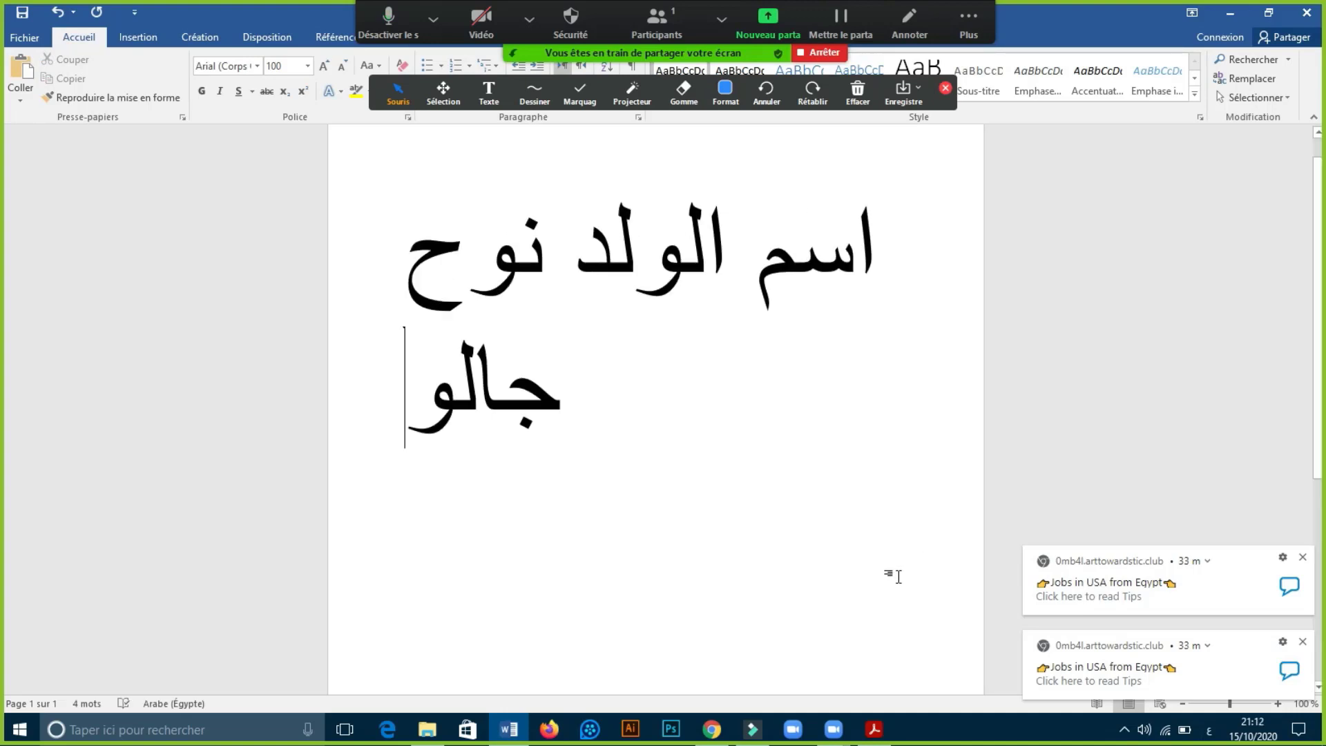
On the online Arabic keyboard, extend the text to البيت جميل and select it.
left_click(712, 728)
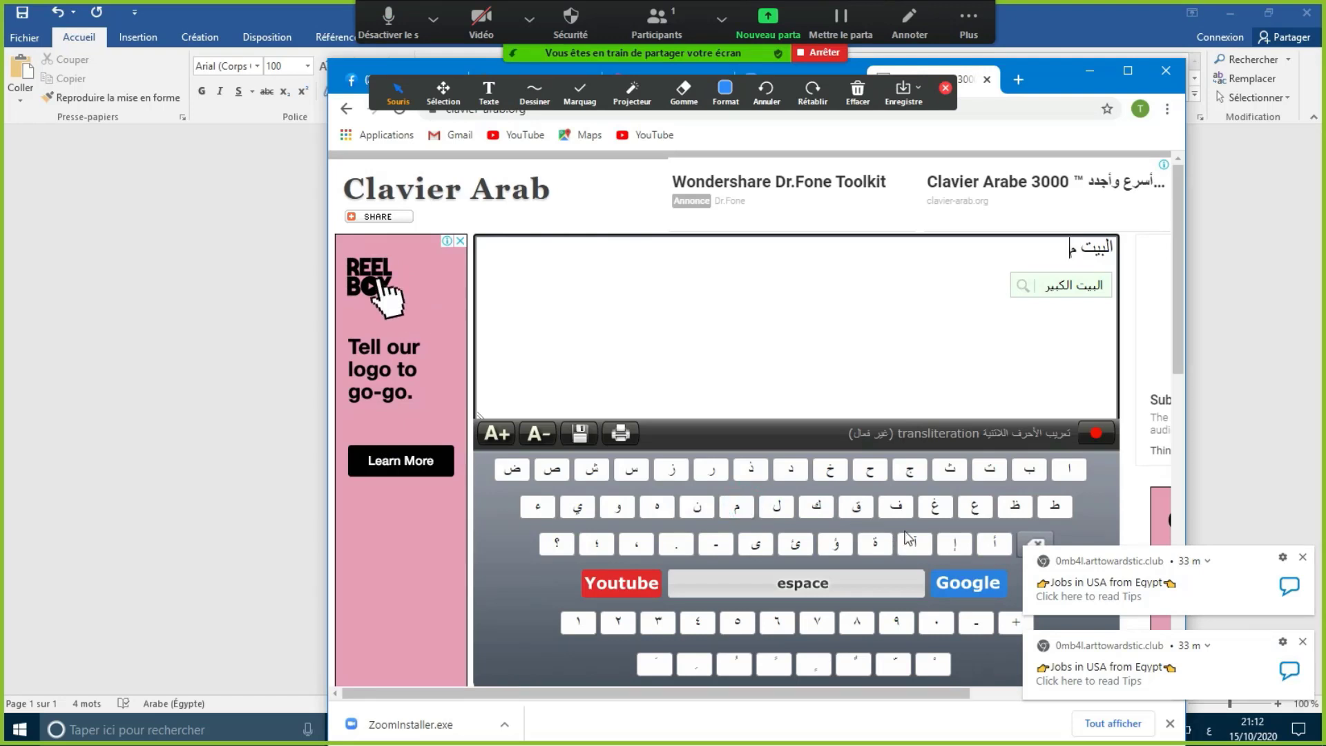
left_click(1023, 545)
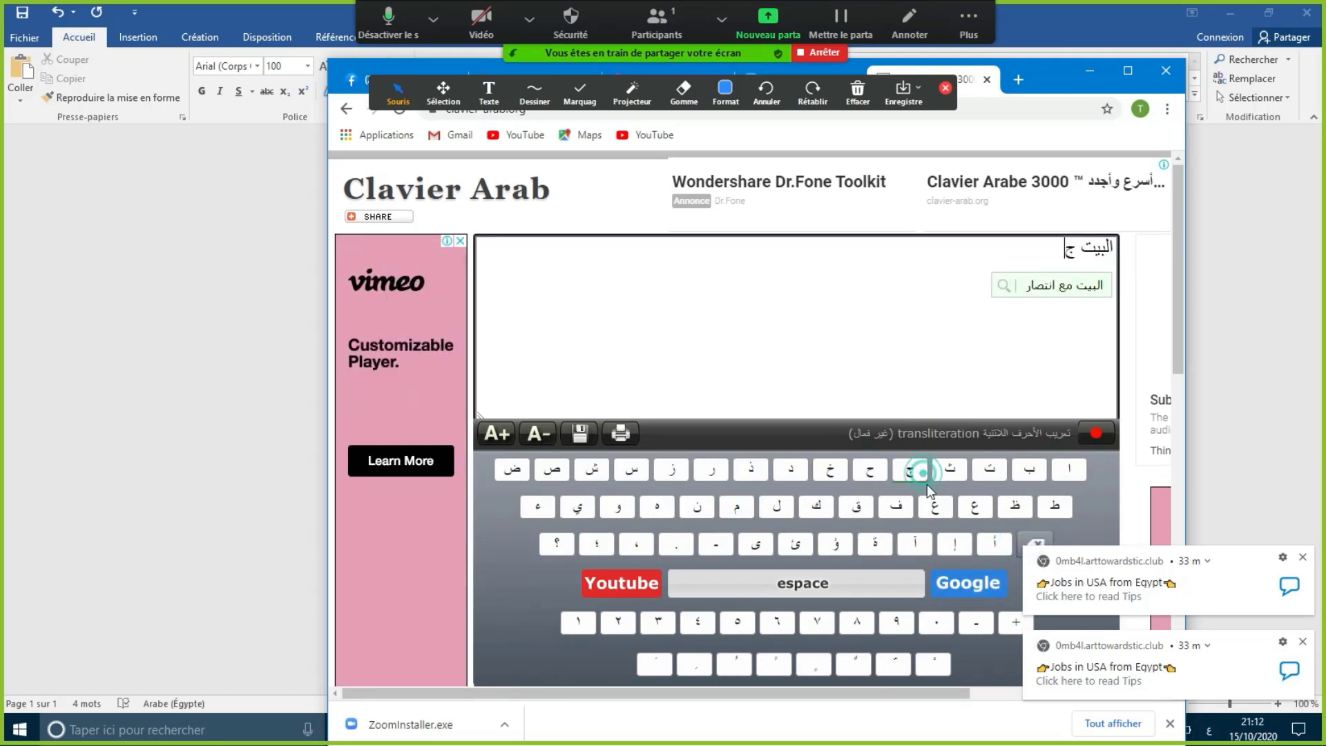
left_click(910, 471)
left_click(738, 508)
left_click(579, 508)
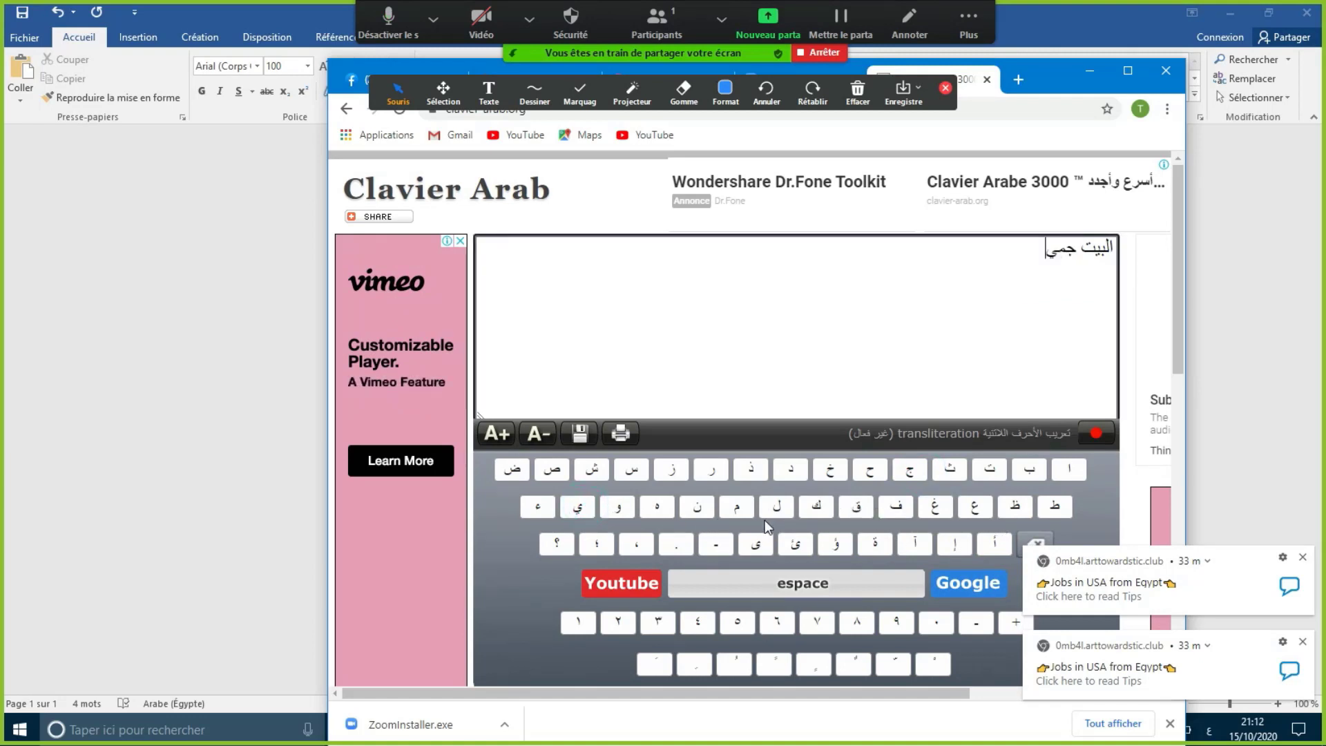
left_click(777, 508)
left_click_drag(1042, 248, 1112, 274)
Paste البيت جميل as a third line in Word, then return to the keyboard page.
left_click(293, 597)
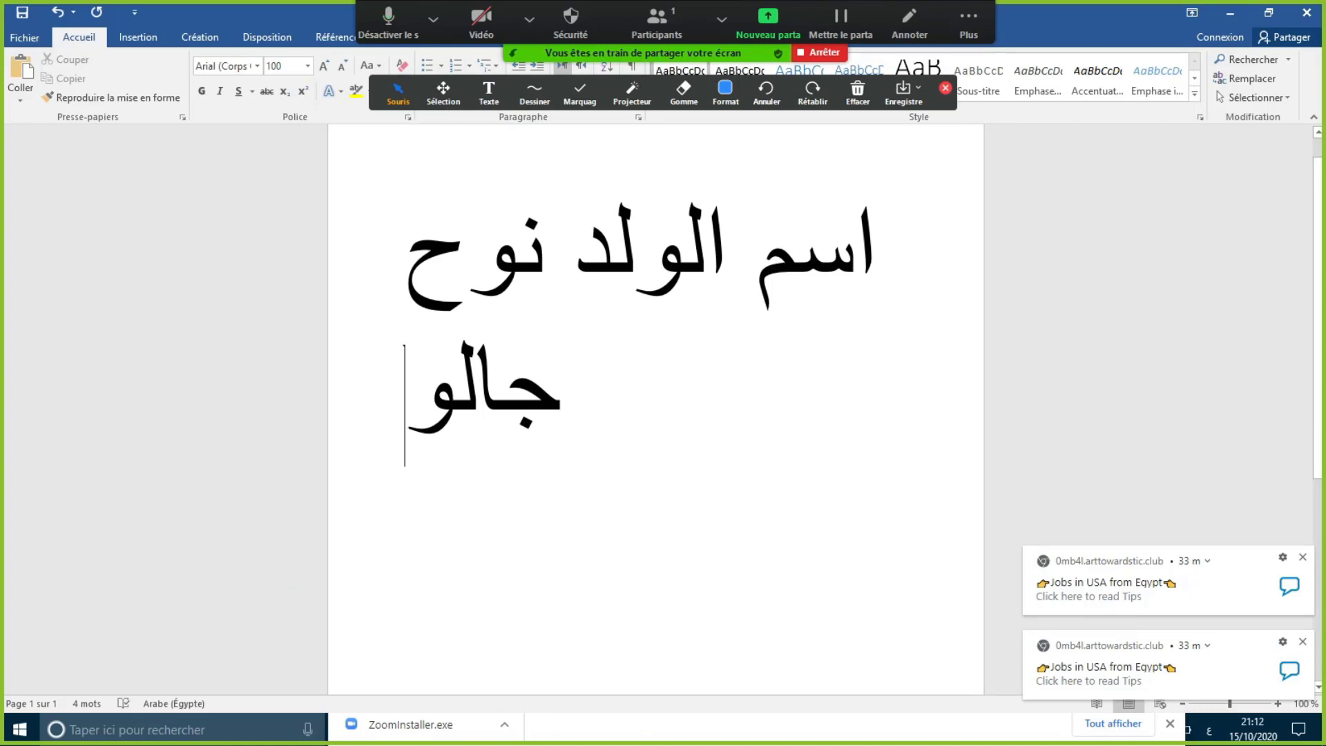
key("Return")
key("BackSpace")
type("البيت جميل")
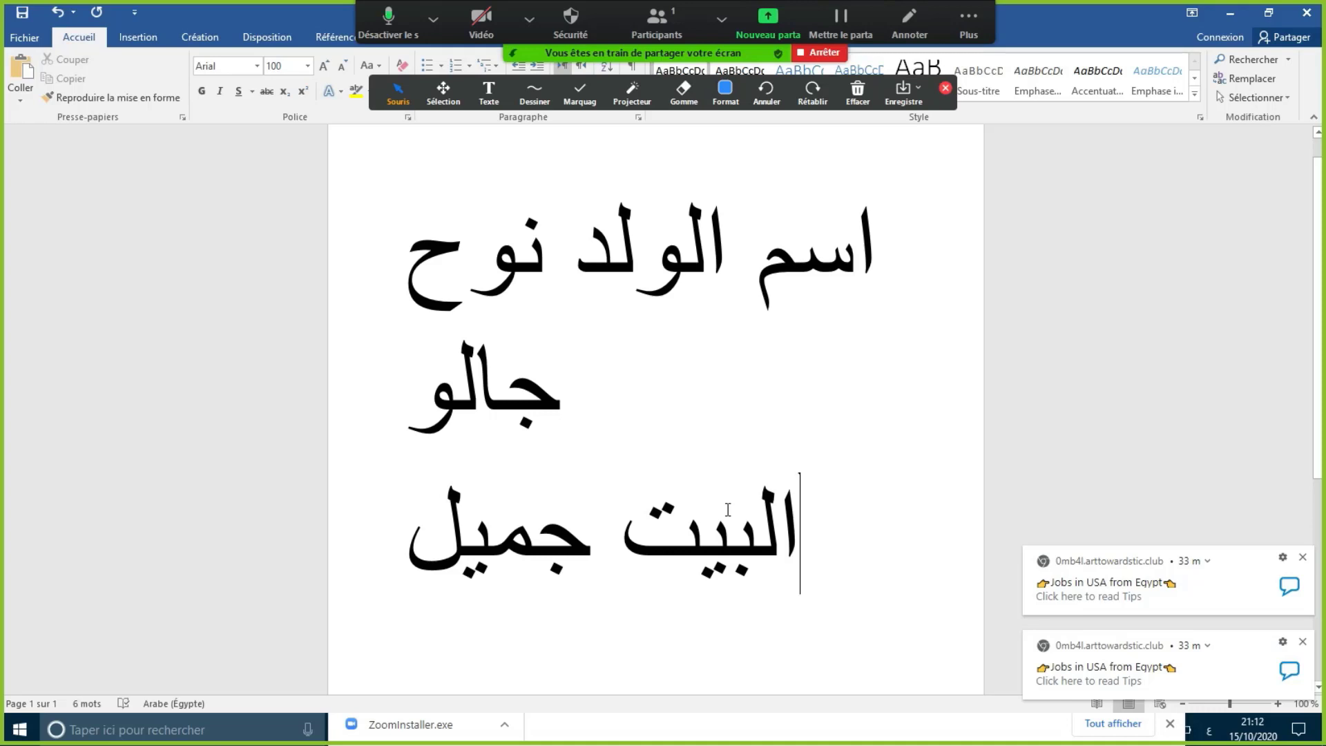
left_click(1138, 418)
key("alt+Tab")
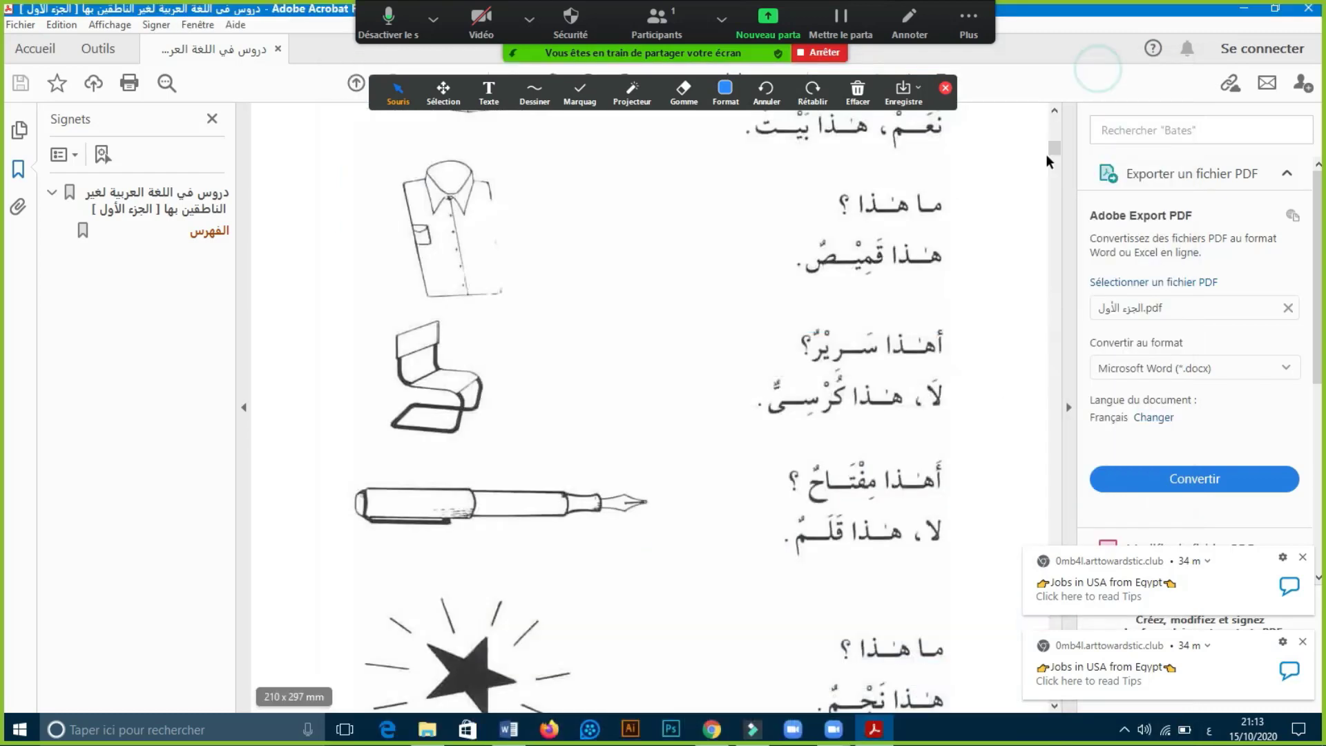
Minimize the online keyboard window and scroll through the Arabic lesson PDF.
left_click(1090, 70)
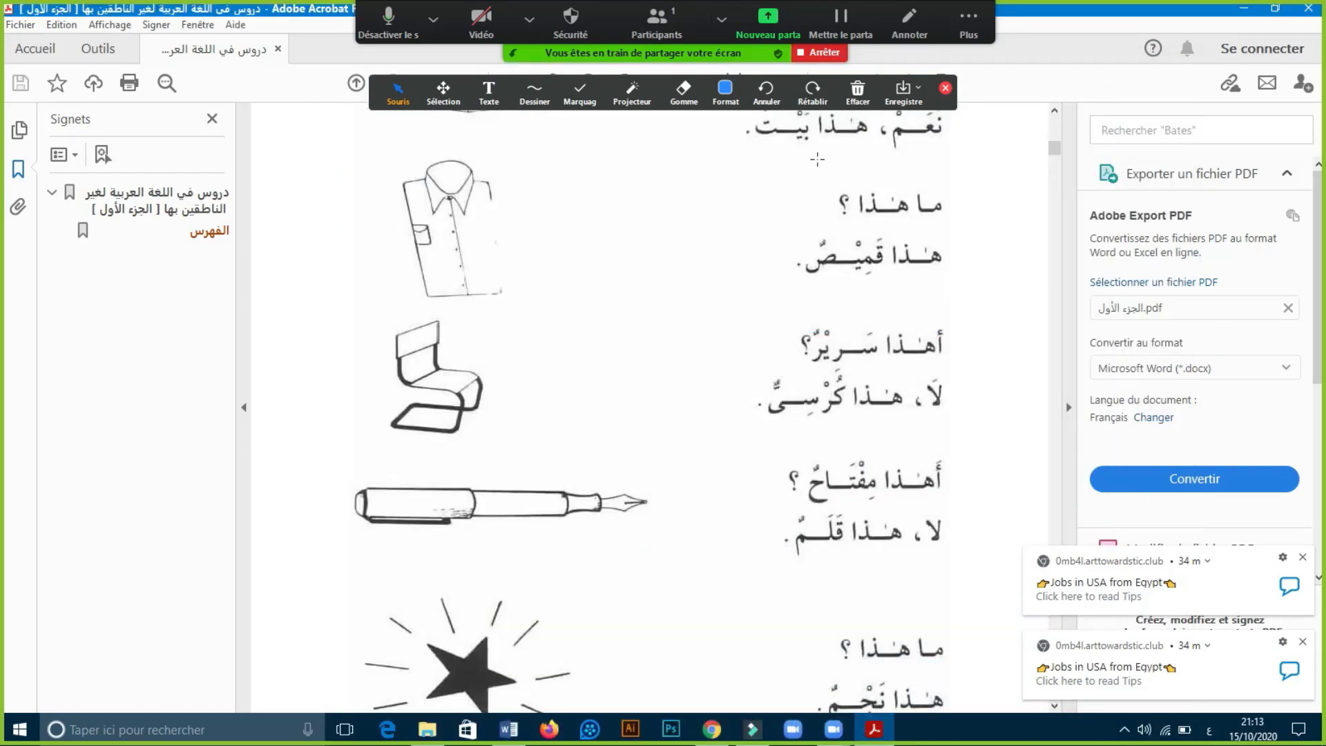
scroll(750, 228, "down", 10)
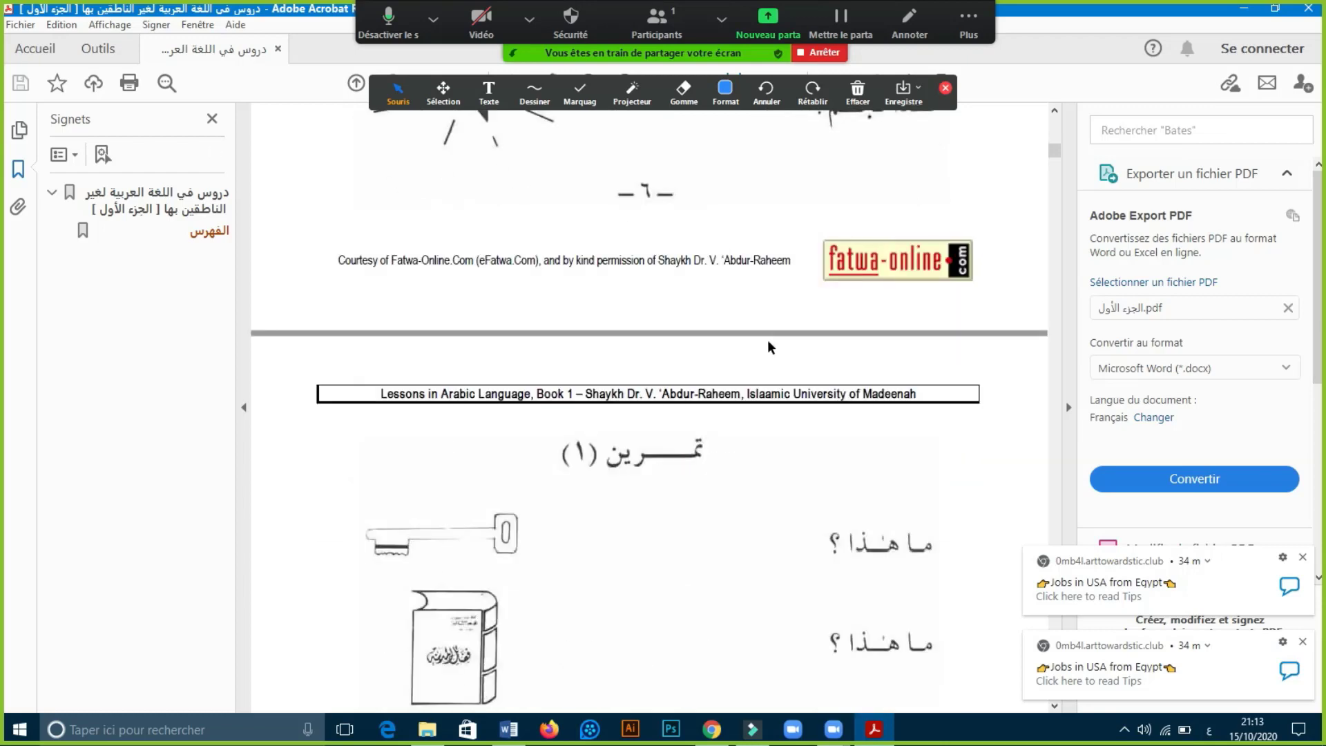
scroll(771, 347, "up", 1)
scroll(767, 341, "up", 2)
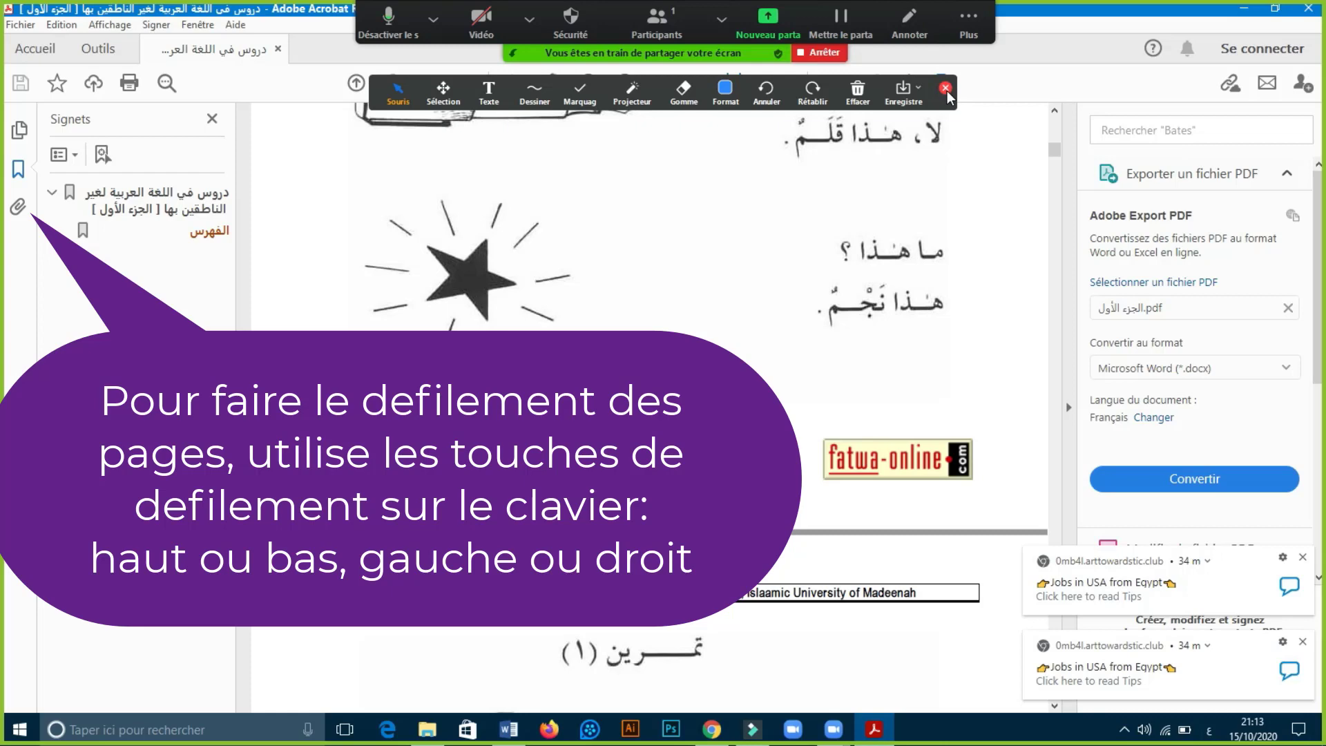
scroll(893, 349, "down", 10)
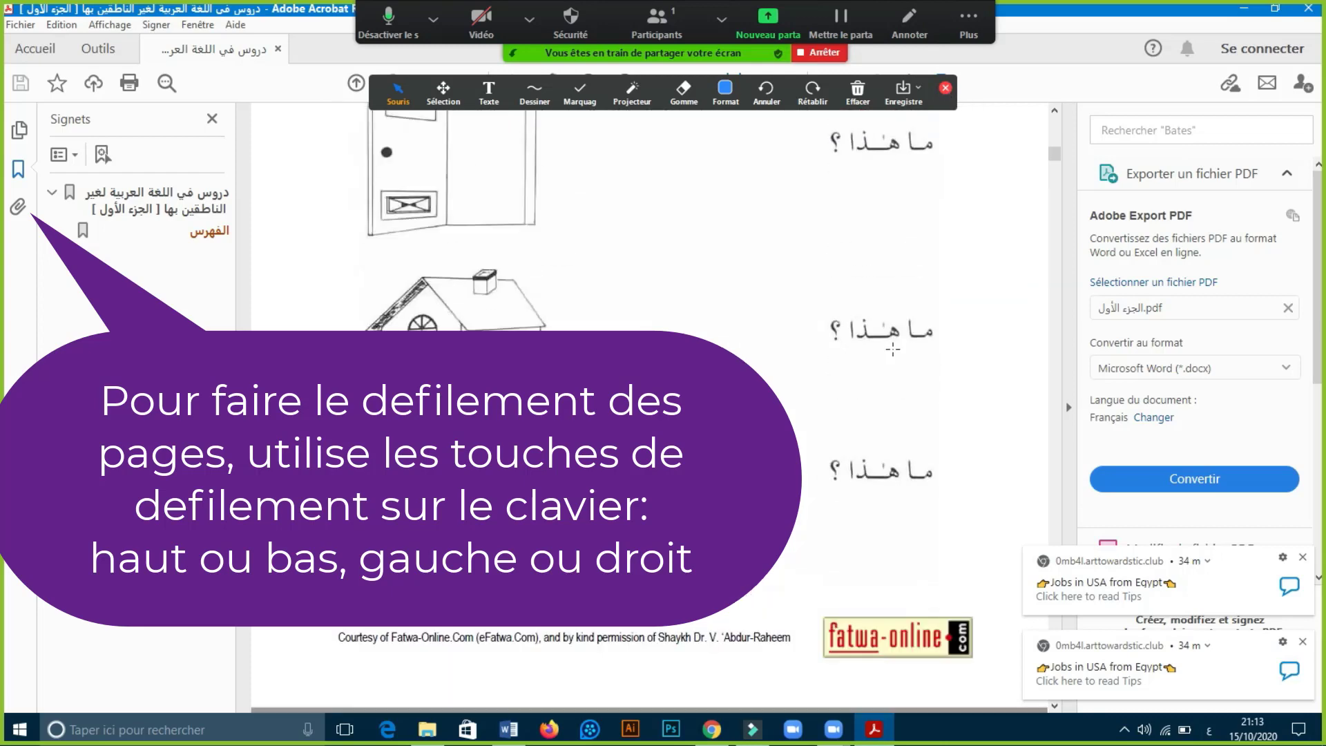
scroll(894, 311, "down", 10)
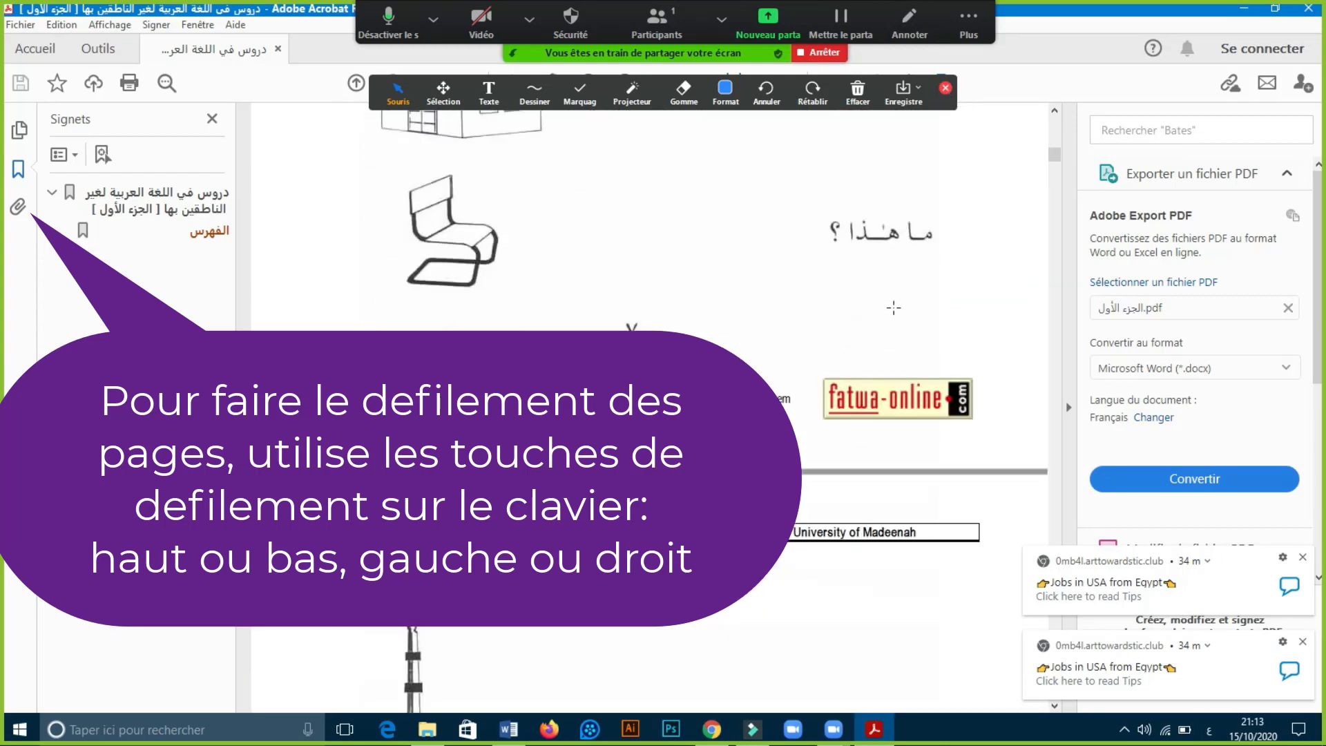
Move to page 13's ما ذلك exercises and close the Zoom annotation toolbar.
key("Right")
key("Right")
key("Right")
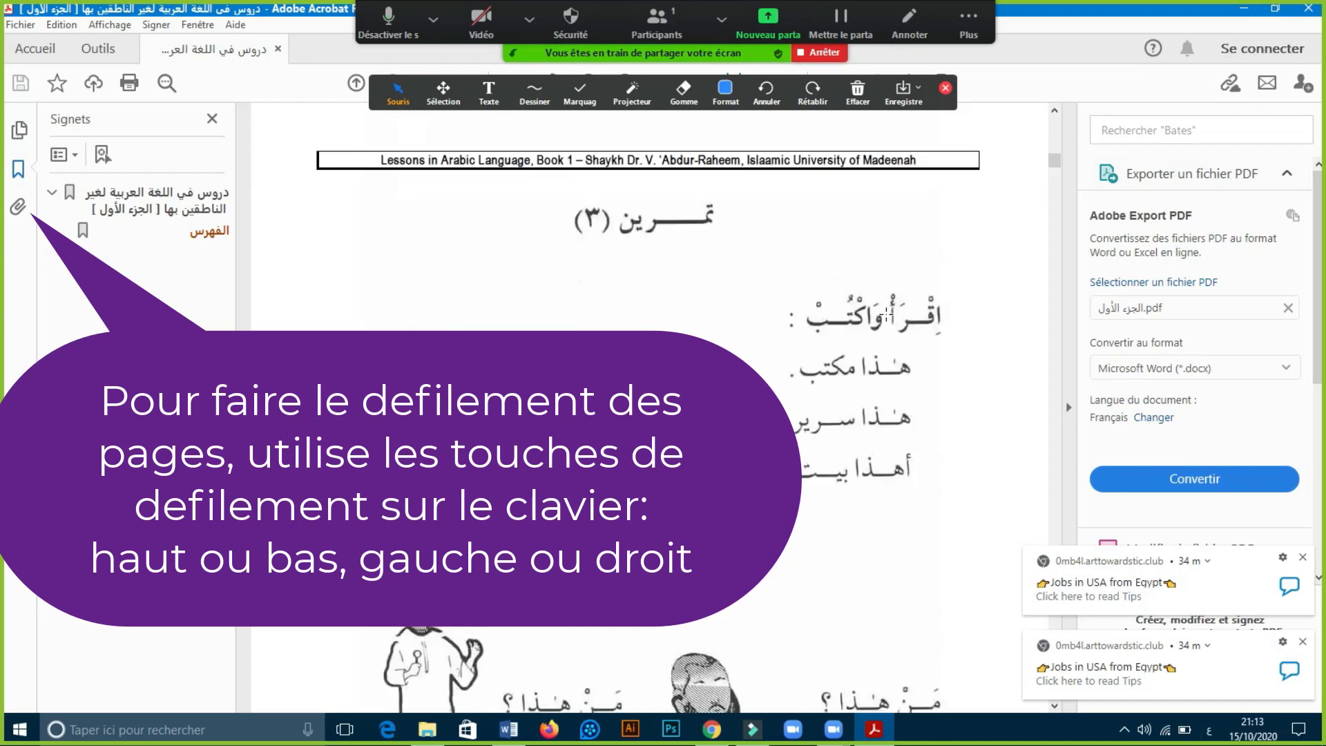
key("Left")
key("Left")
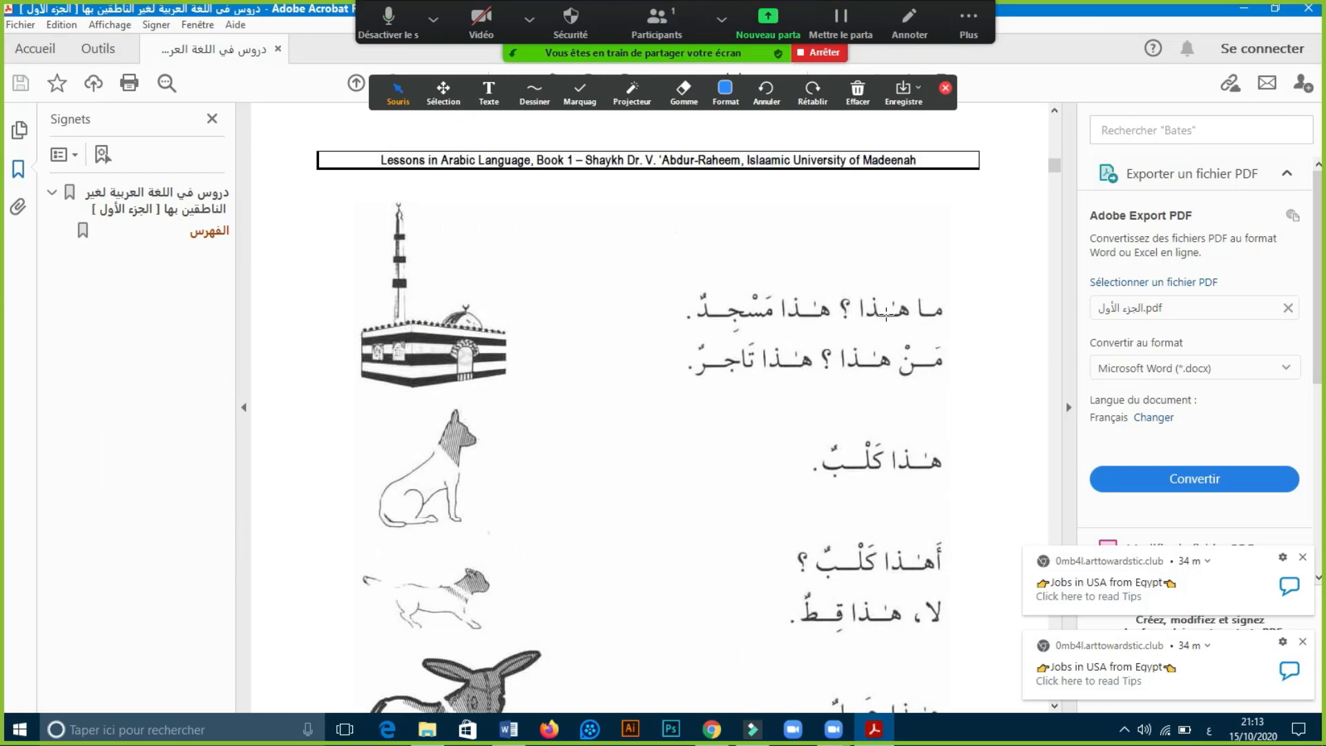
scroll(987, 307, "down", 15)
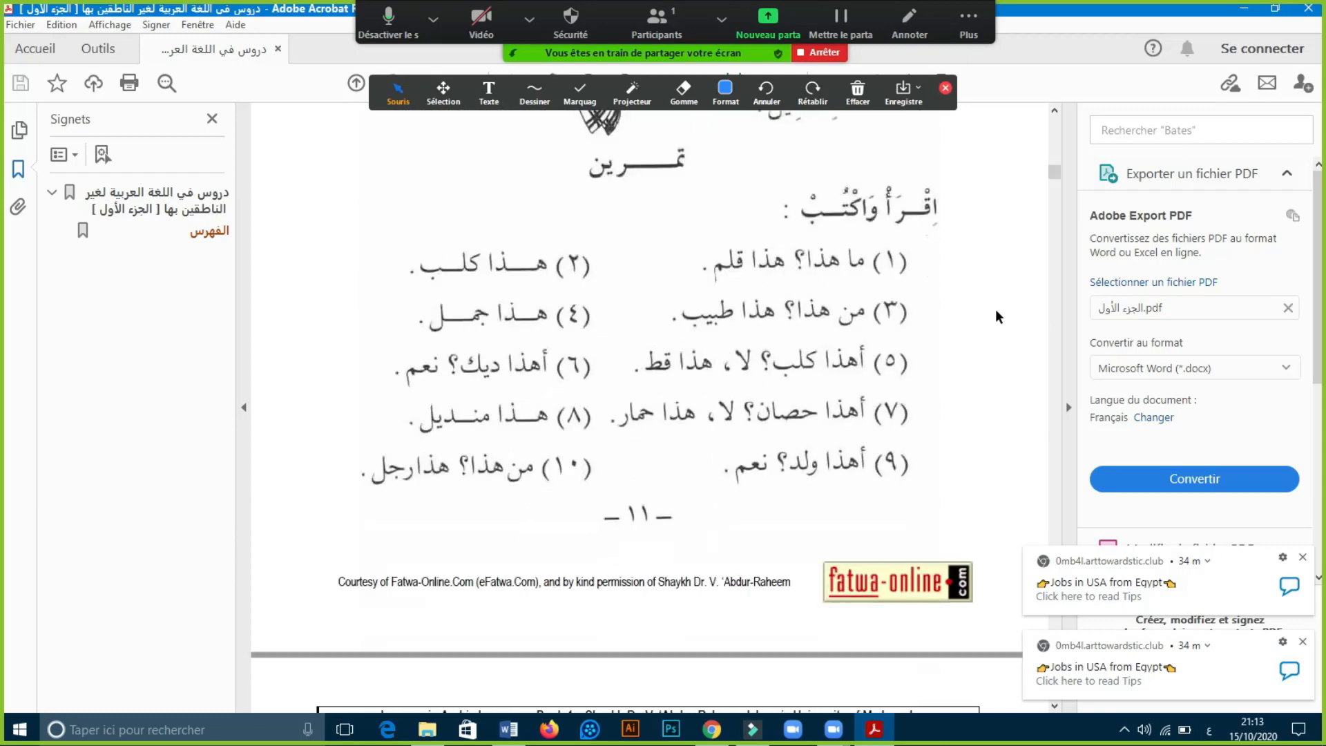
scroll(996, 310, "down", 10)
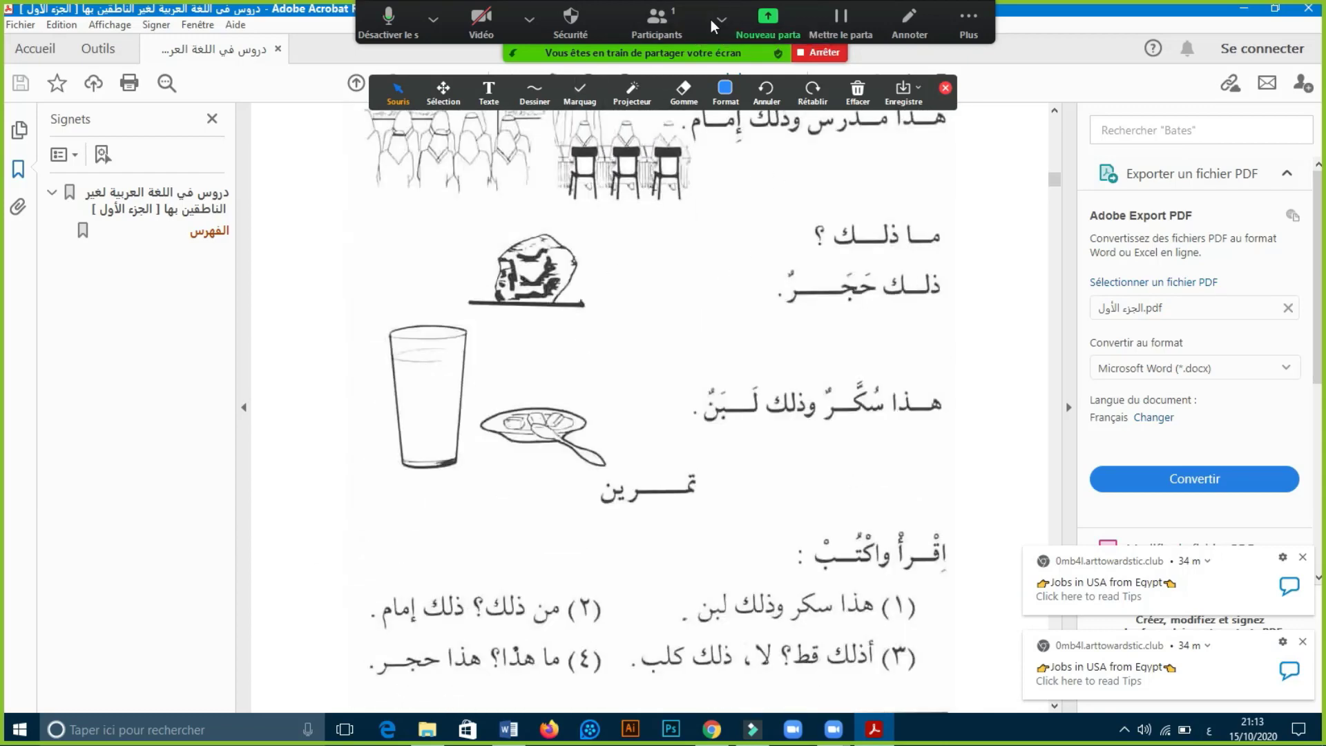
left_click(945, 87)
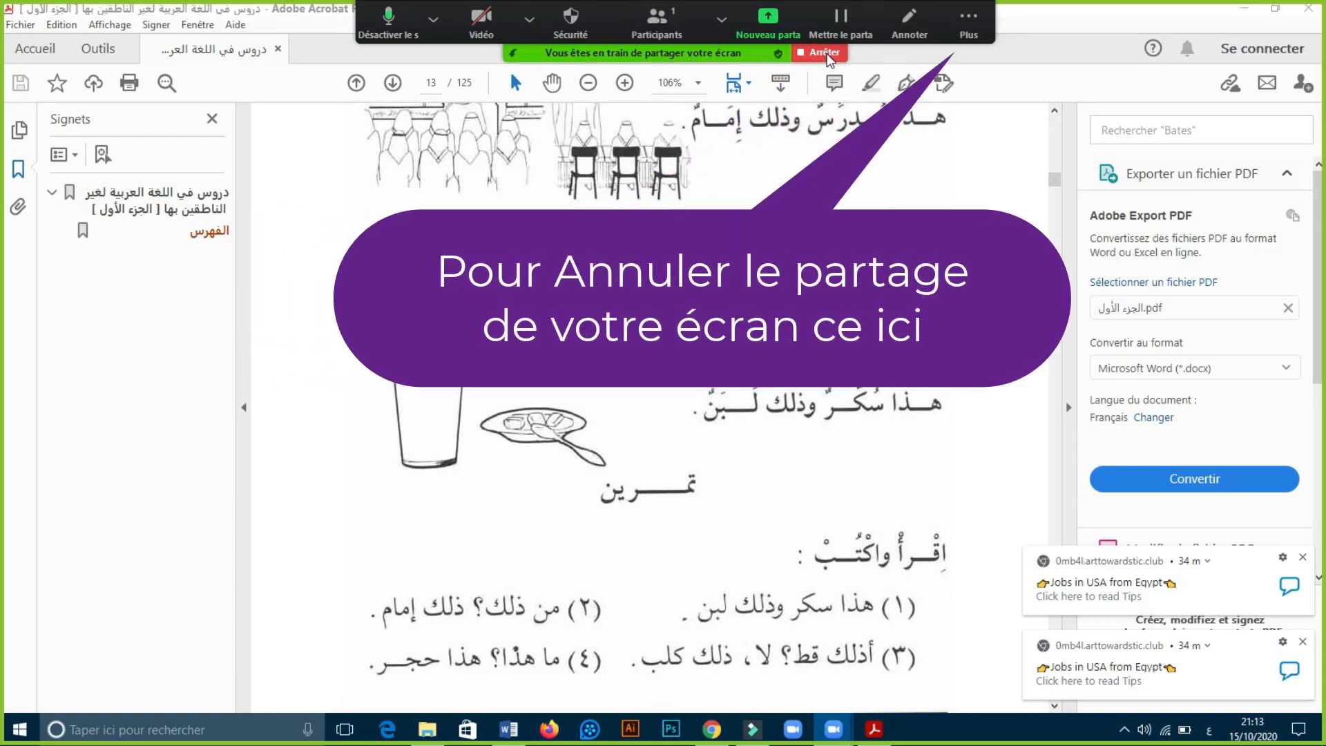
Stop sharing the PDF window and share the entire screen (Écran) instead.
left_click(827, 54)
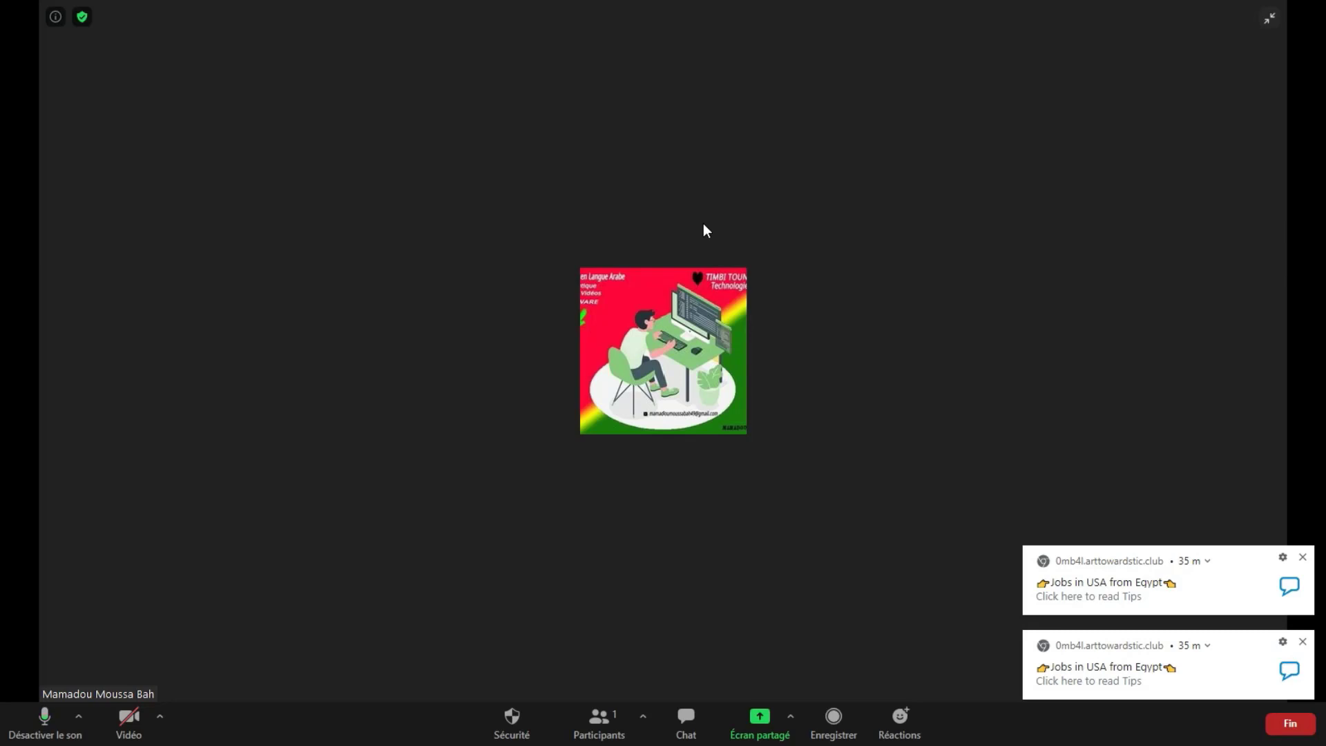
left_click(758, 730)
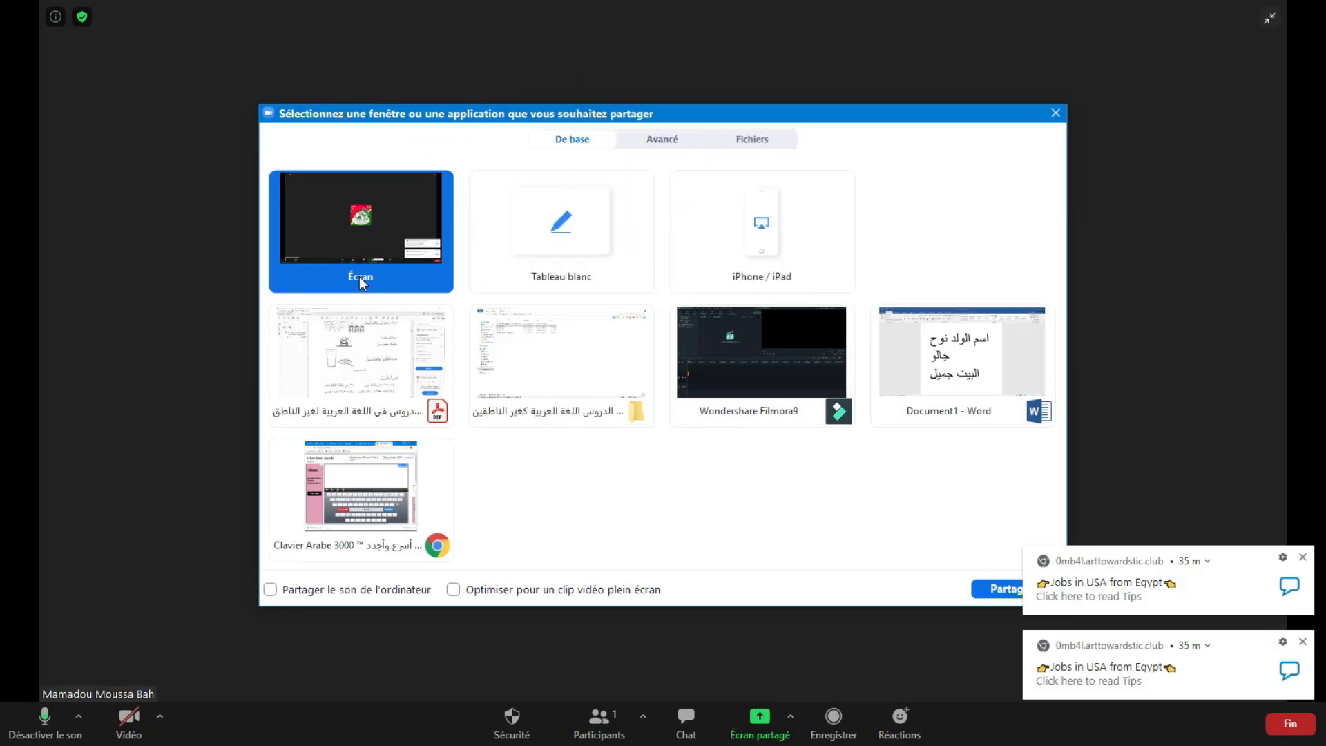
double_click(359, 276)
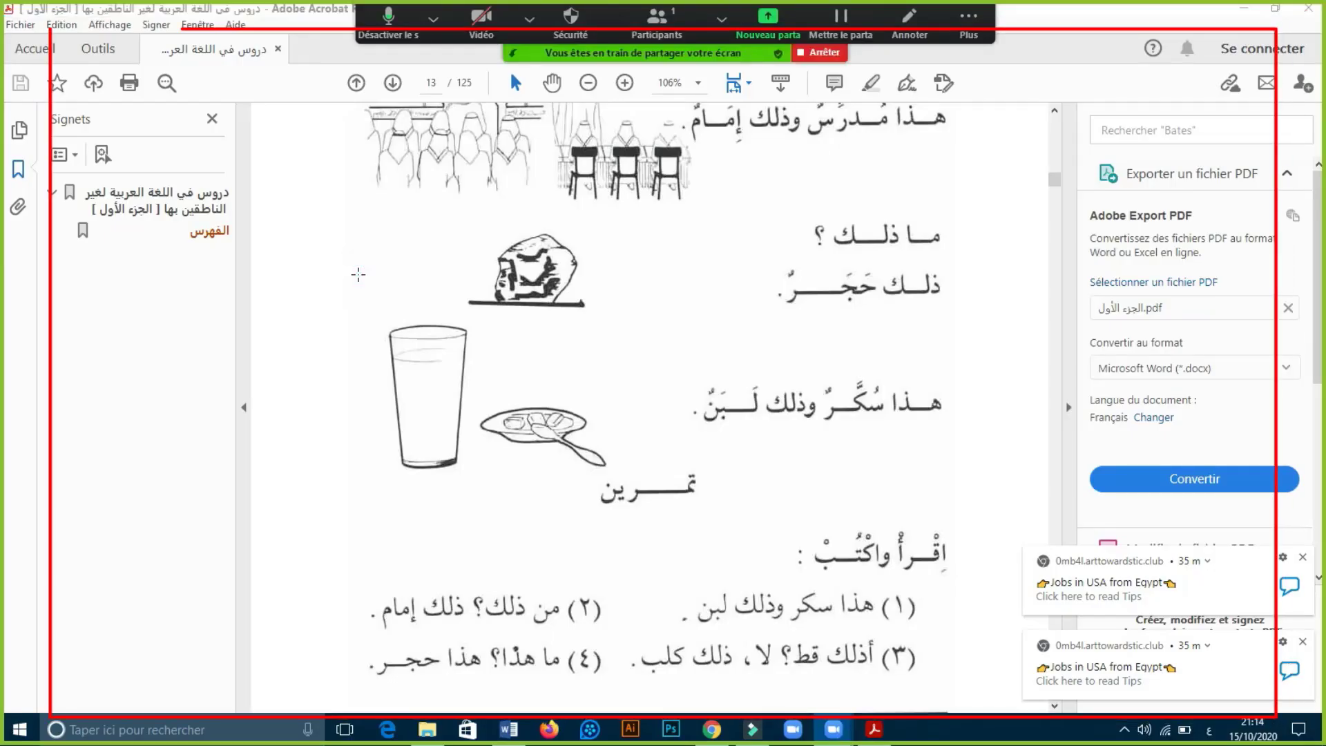
Scroll the PDF to page 14, then minimize Acrobat and File Explorer to show the desktop.
scroll(506, 371, "down", 7)
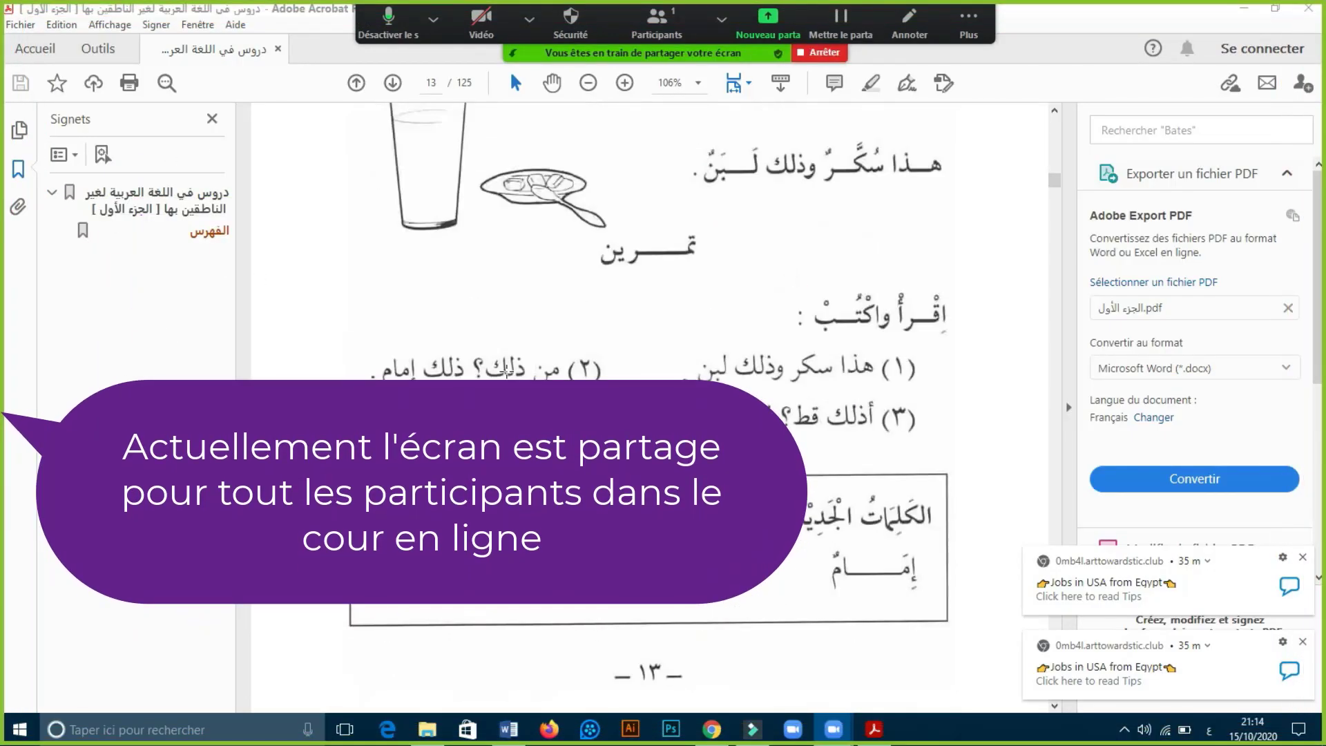
scroll(506, 372, "down", 3)
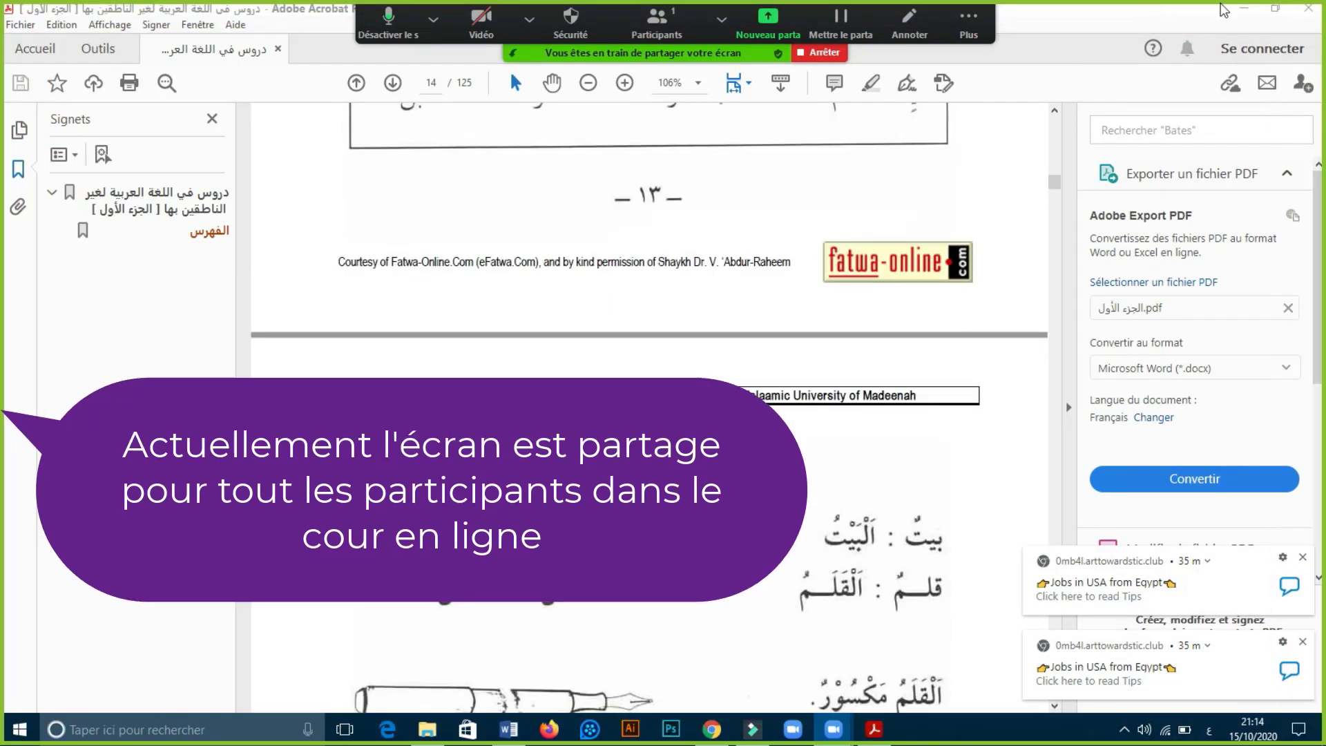
left_click(1244, 11)
left_click(1107, 35)
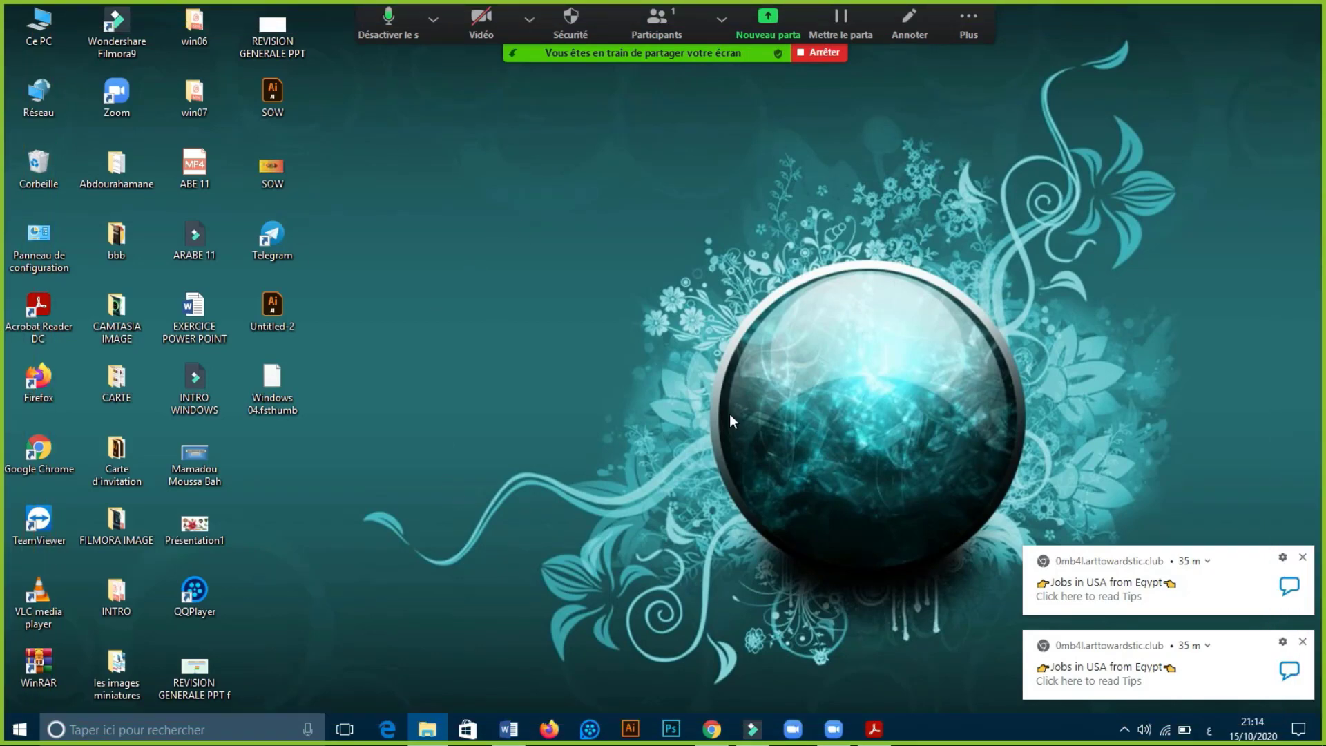
Close the Arabic PDF in Acrobat, then pause and resume the screen share.
key("alt+Tab")
left_click(1301, 10)
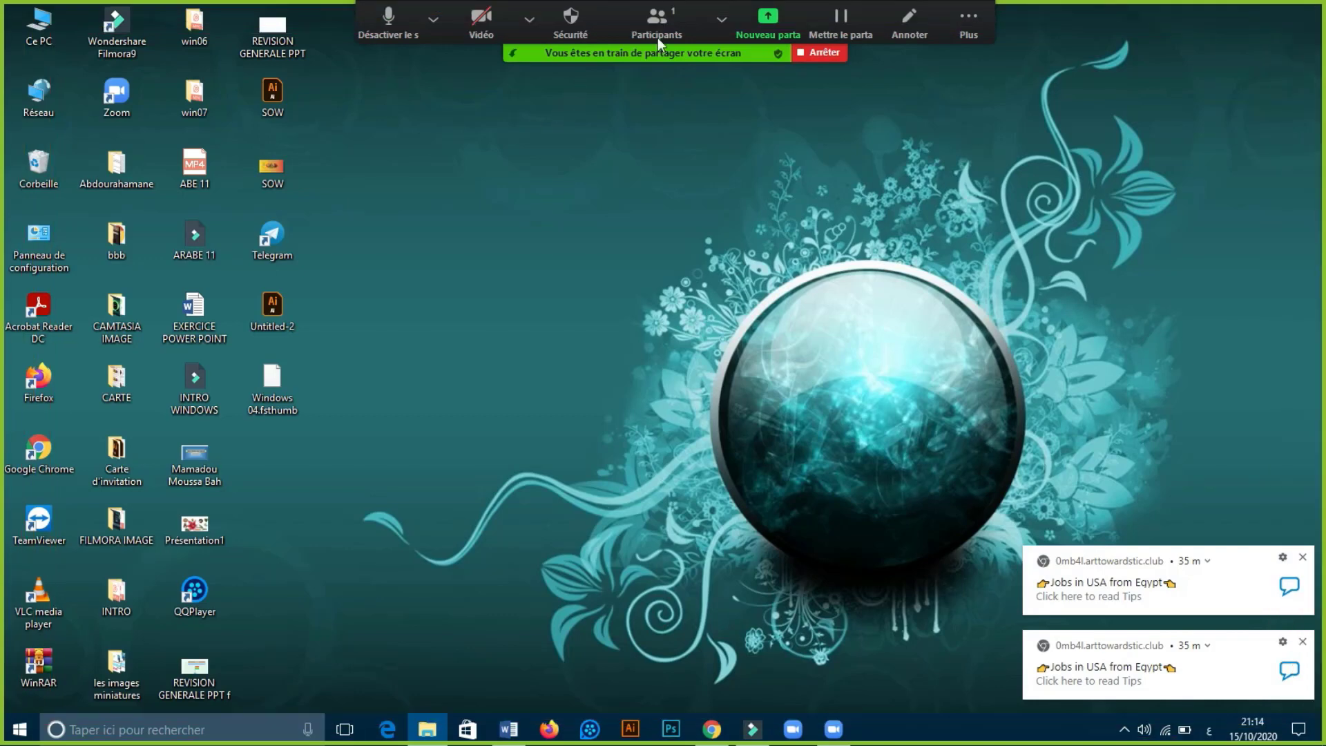
left_click(840, 14)
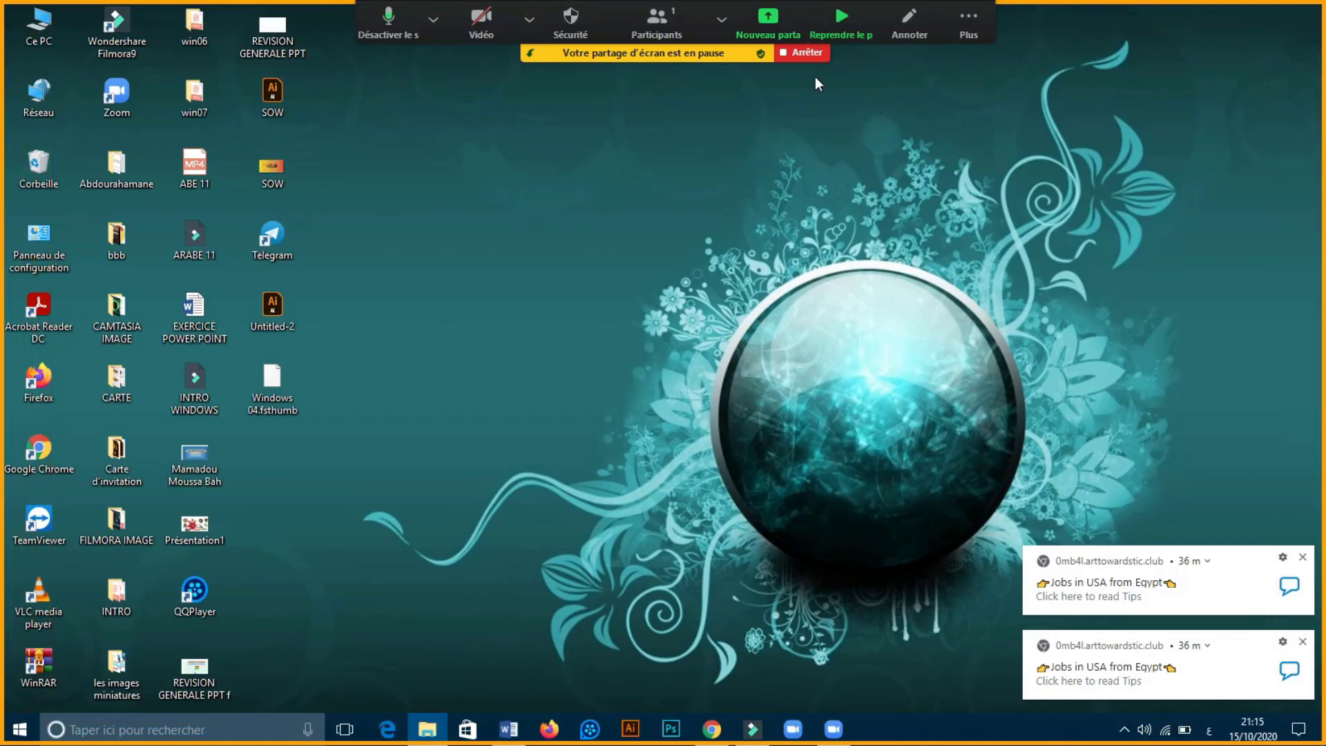
left_click(841, 17)
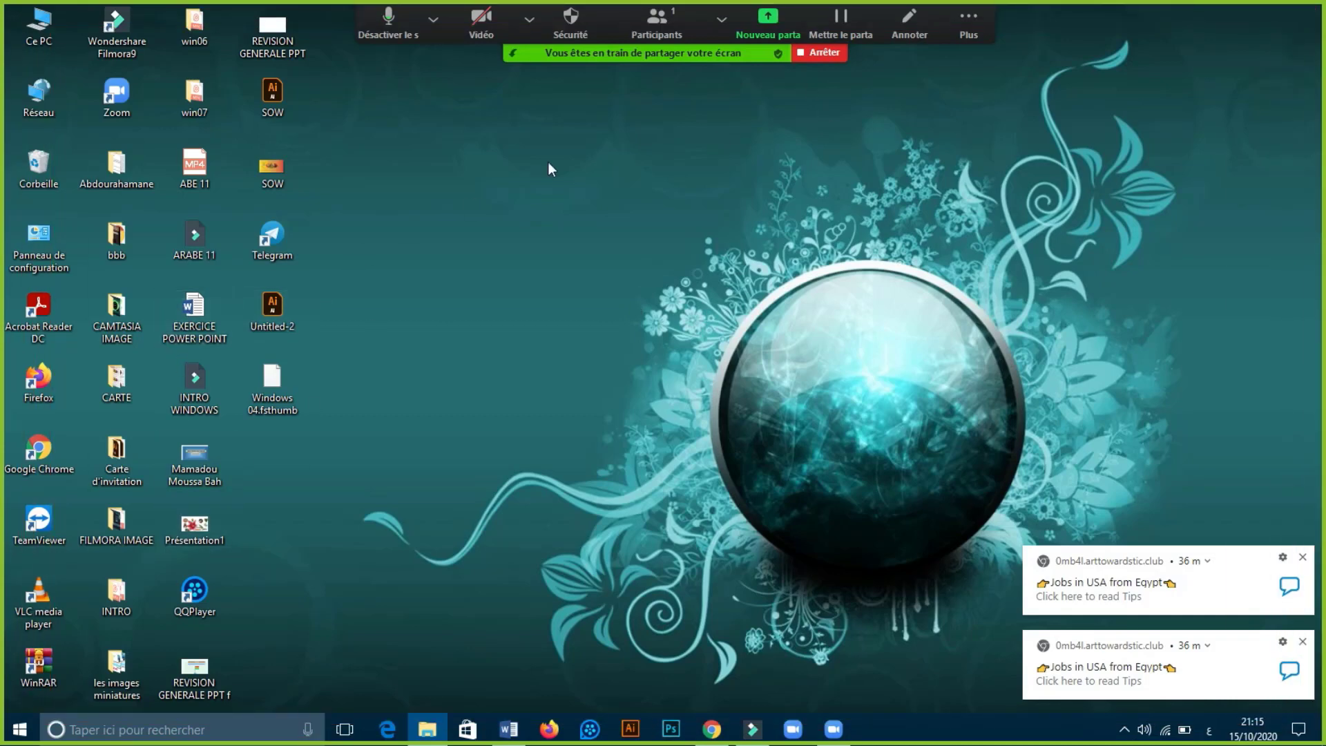
Stop the screen share and toggle the microphone off and back on.
left_click(826, 52)
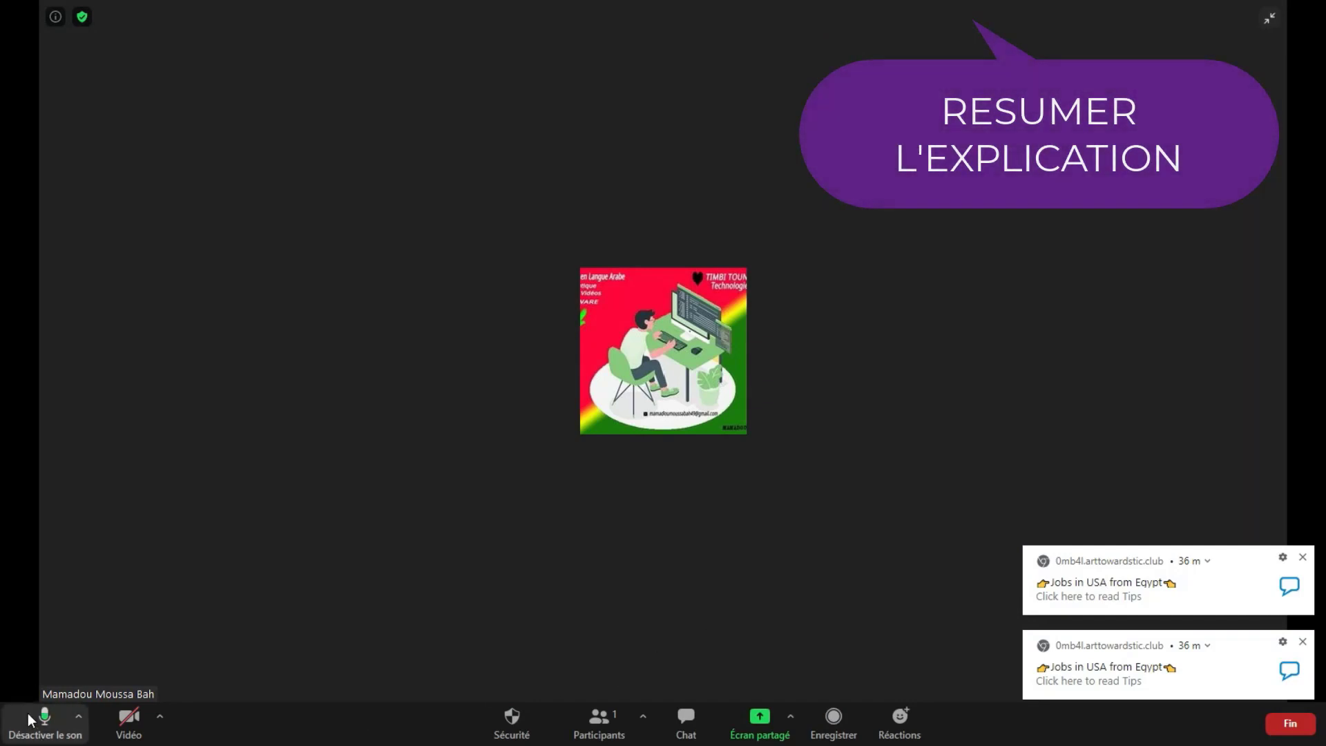
left_click(46, 726)
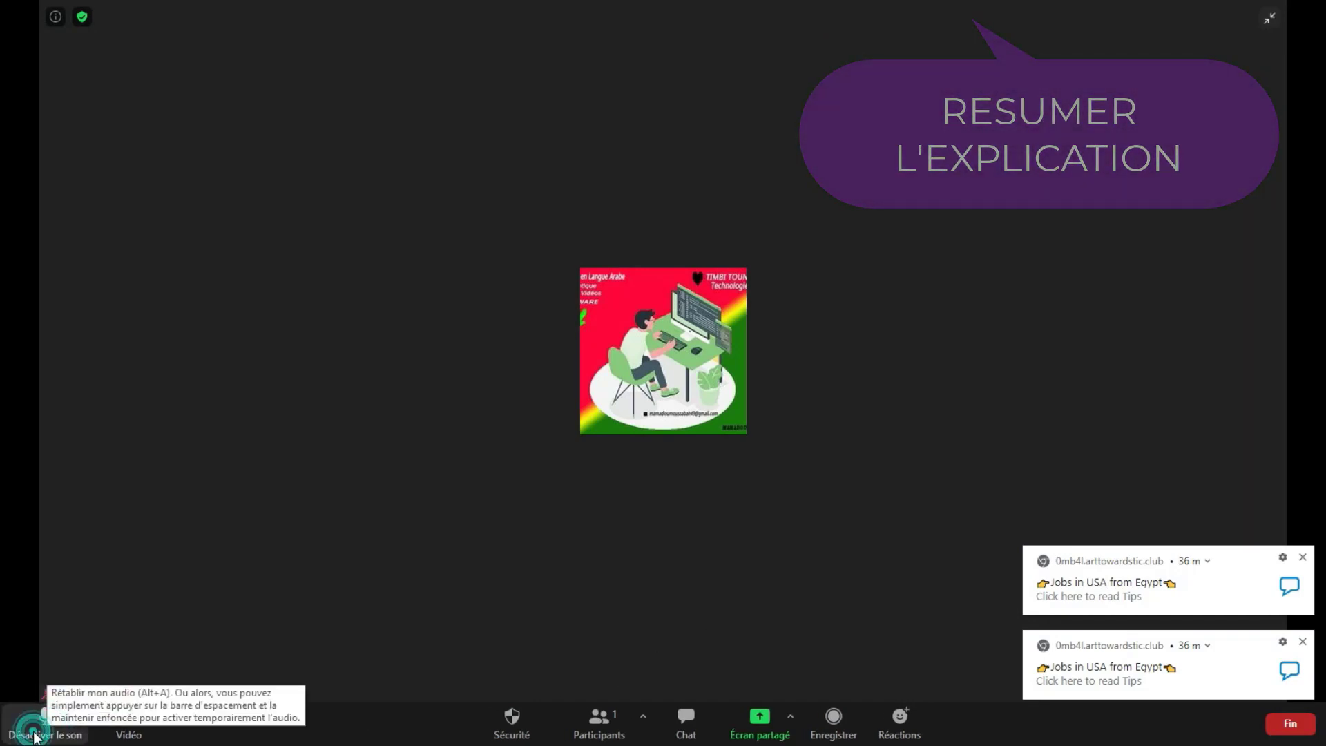
left_click(42, 729)
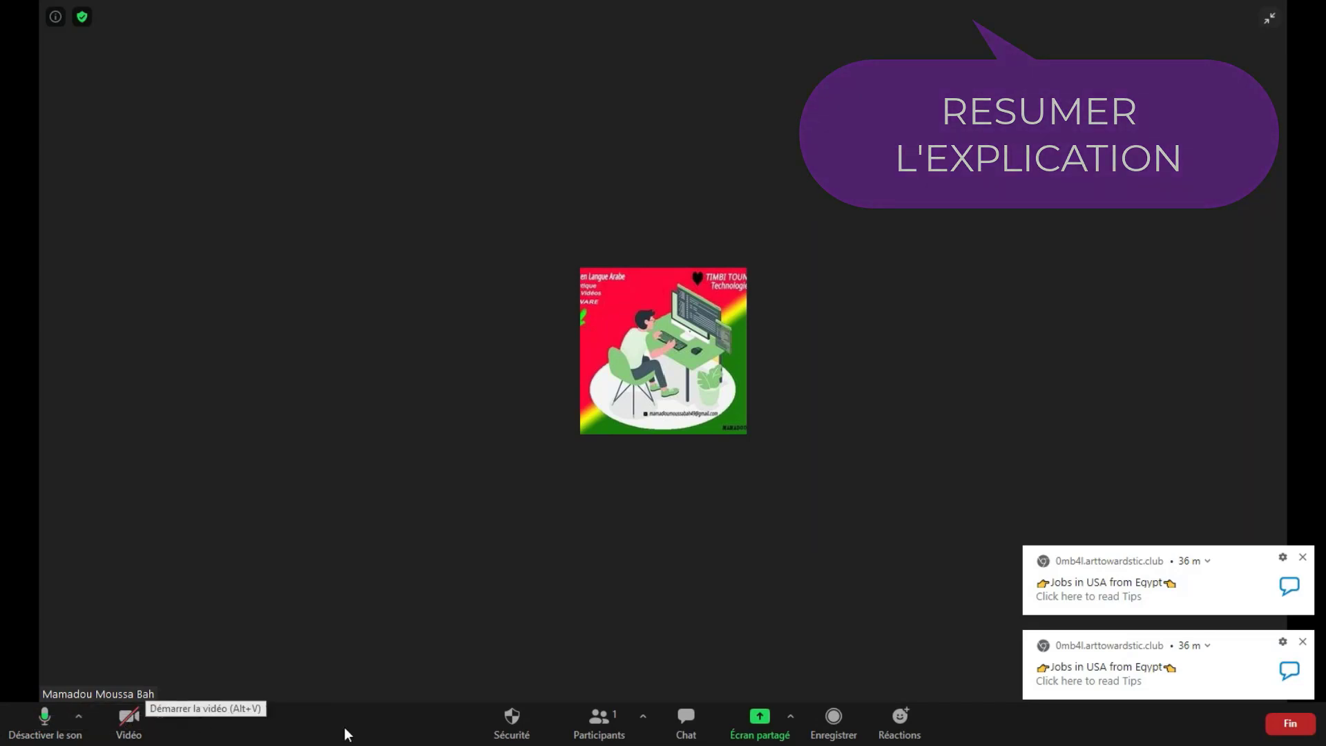
Mute the host's own microphone from the Participants (1) window.
left_click(601, 722)
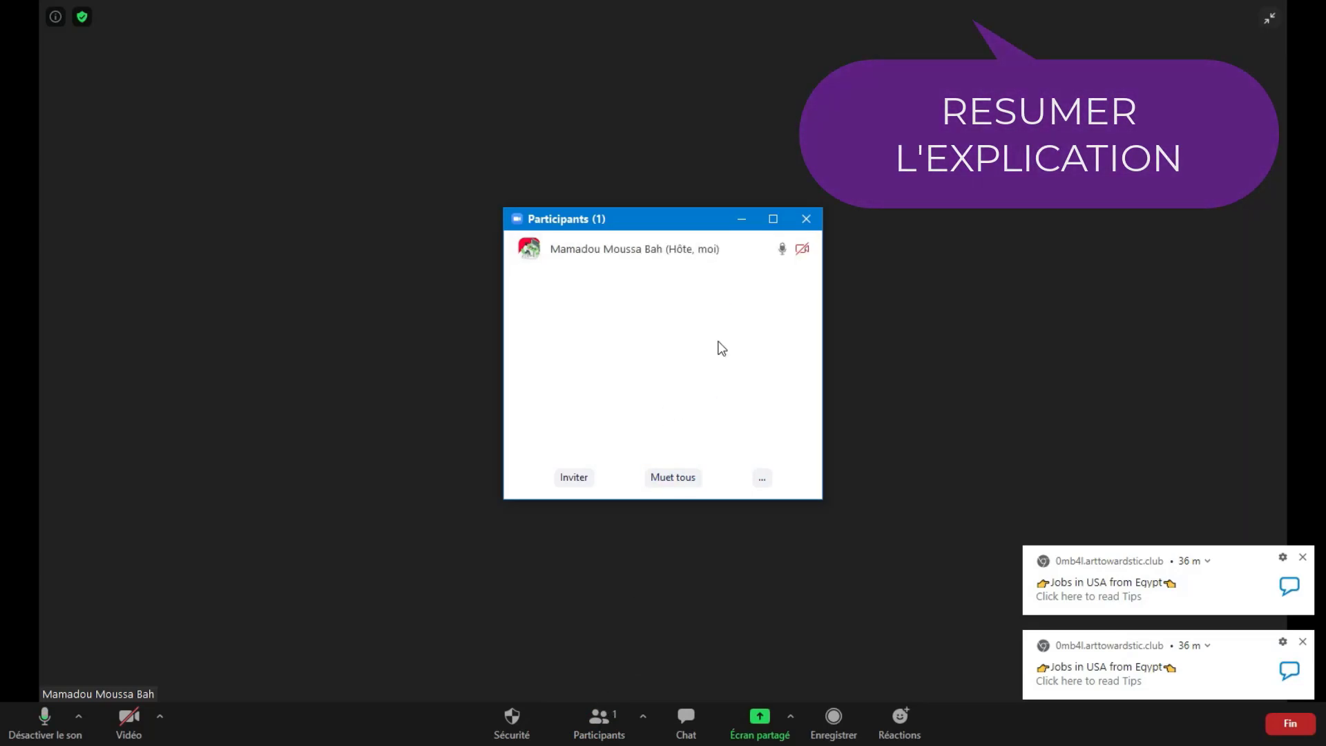
left_click(697, 245)
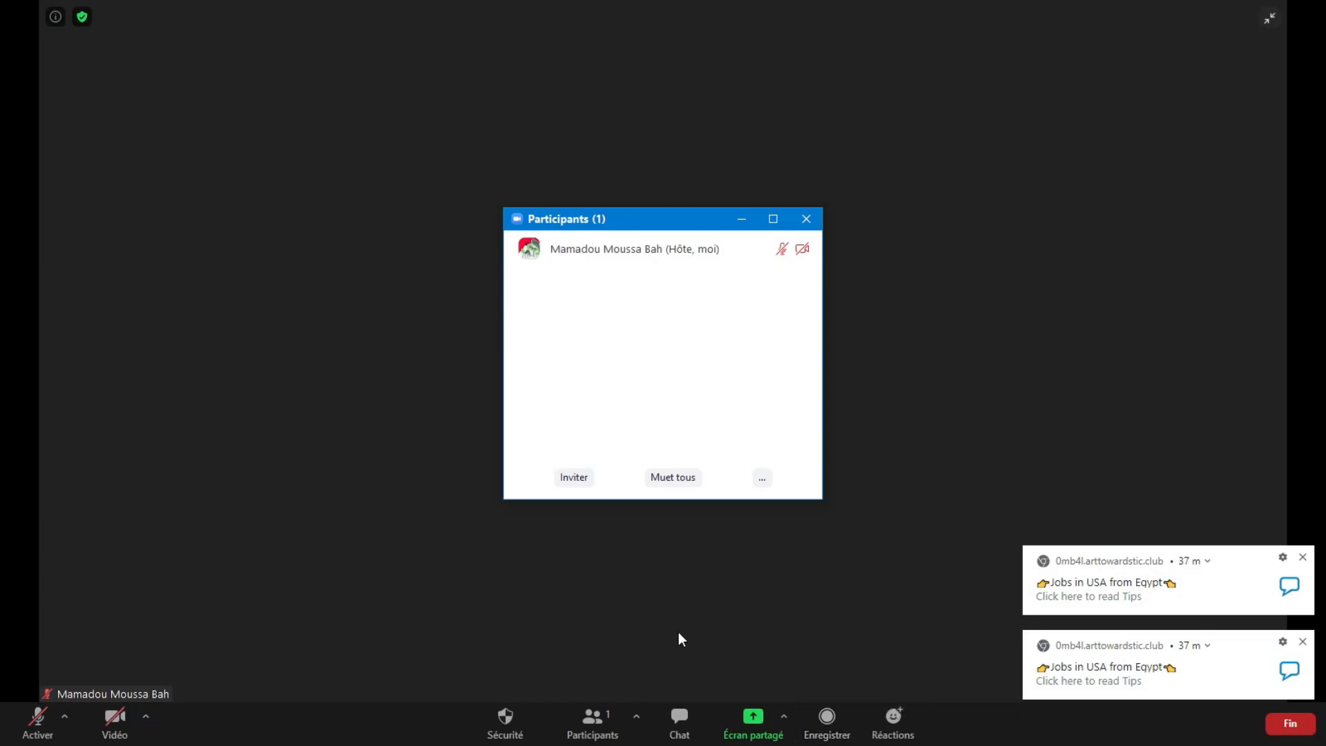
left_click(609, 622)
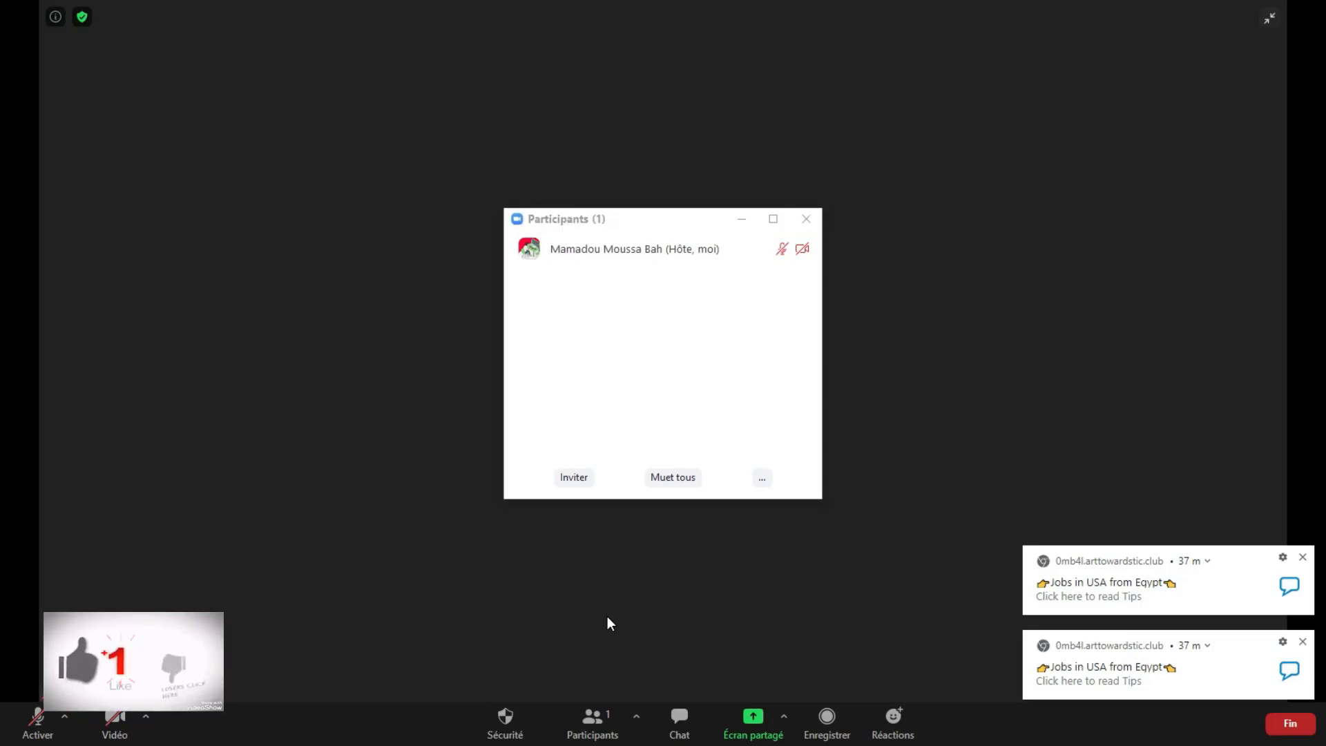
Open File Explorer on Documents and look inside Modèles Office personnalisés.
key("super+e")
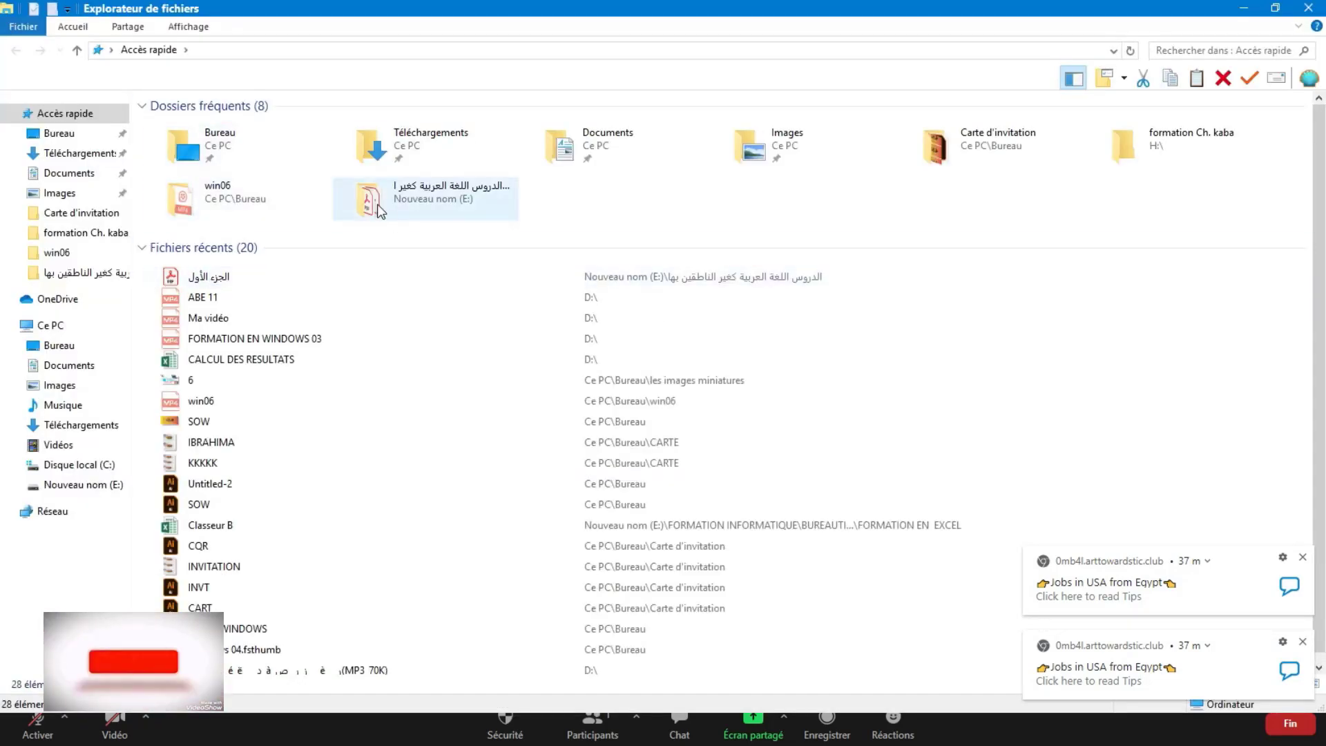
left_click(83, 174)
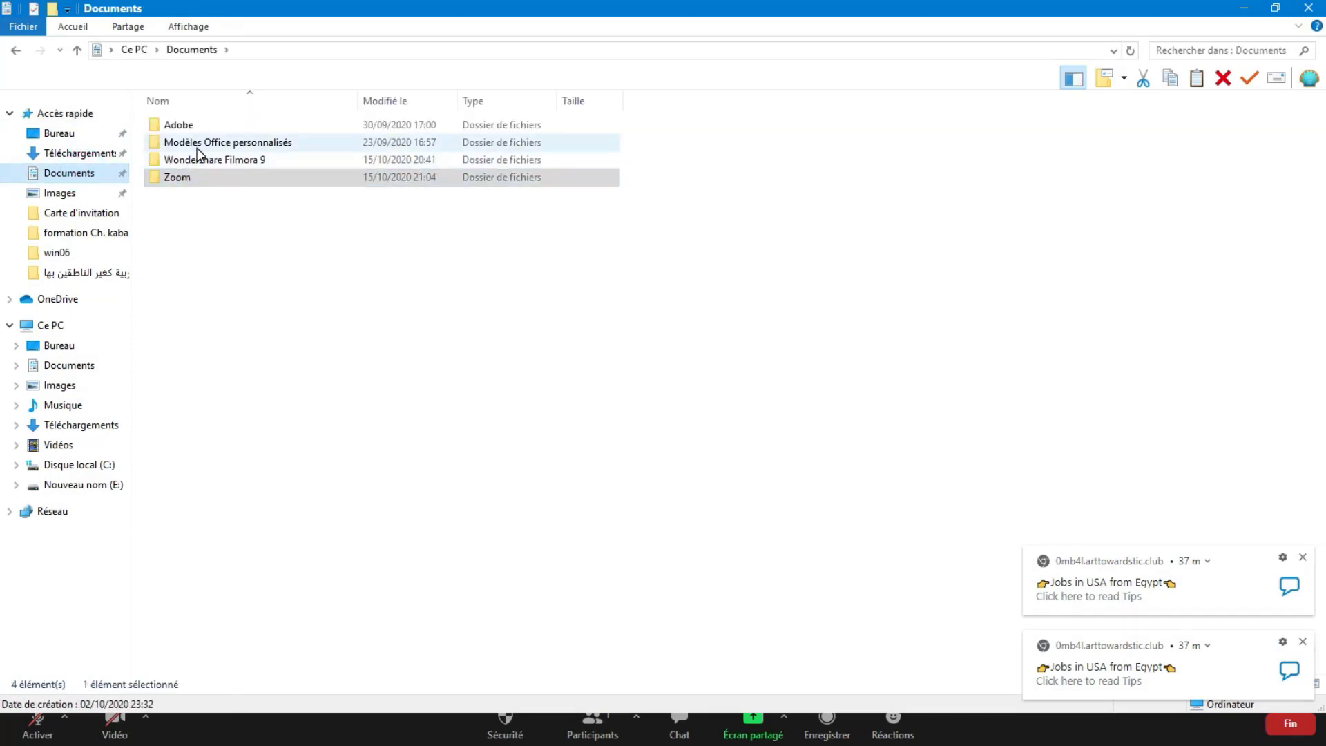
double_click(197, 143)
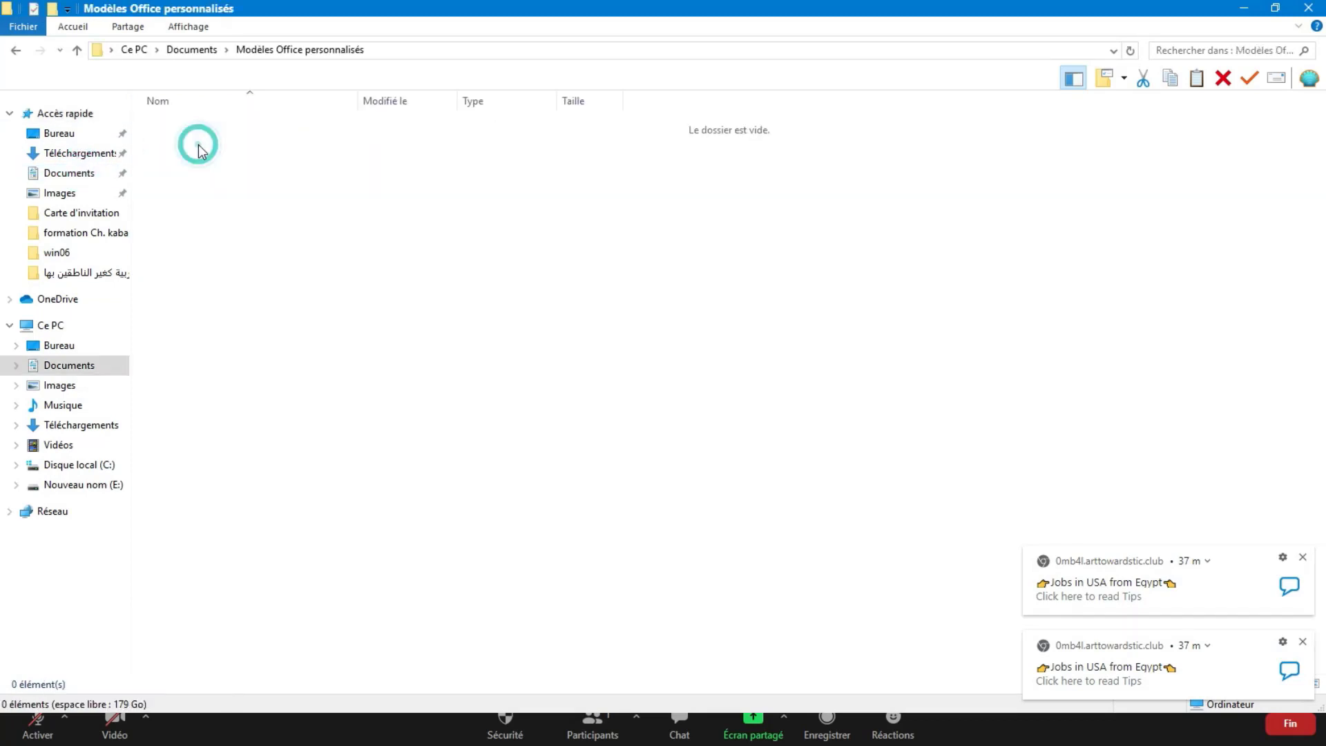
left_click(24, 53)
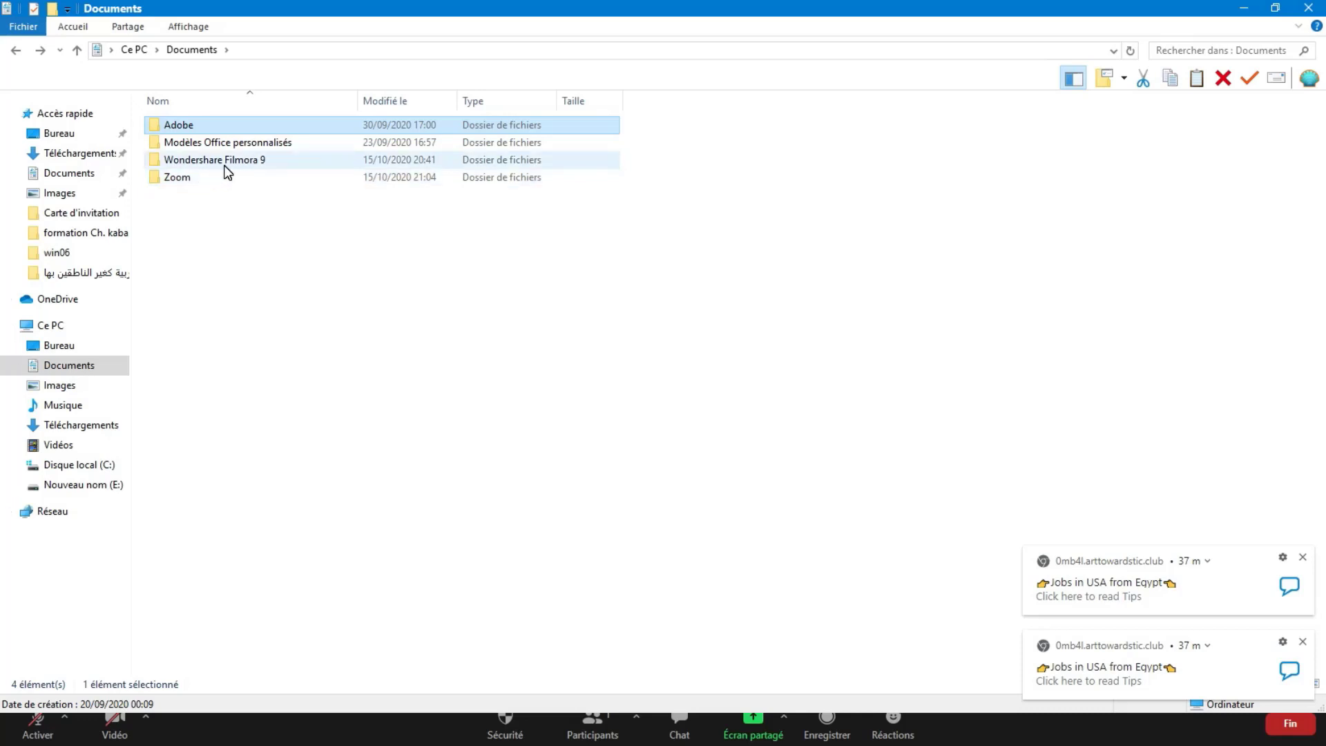
Show the dated recording folder in Documents\Zoom, then browse Images and the empty Musique folder.
double_click(224, 176)
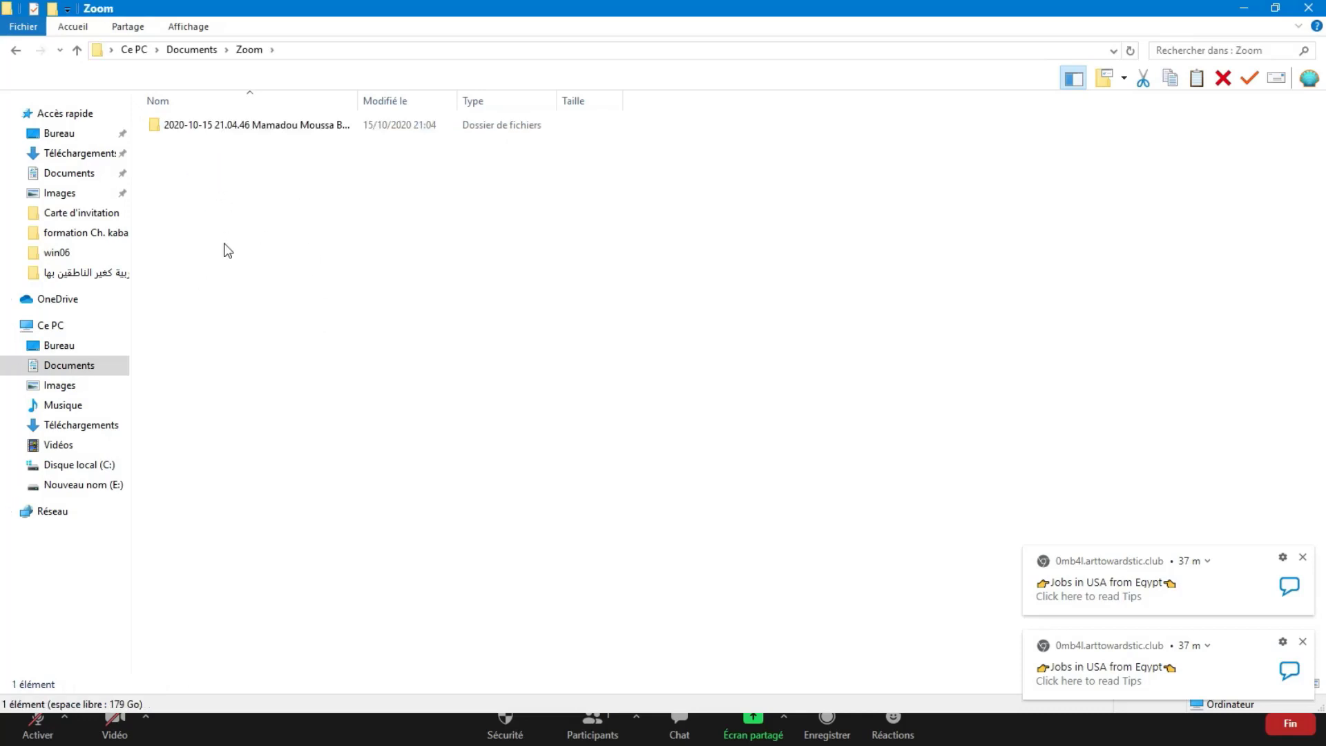
left_click(92, 181)
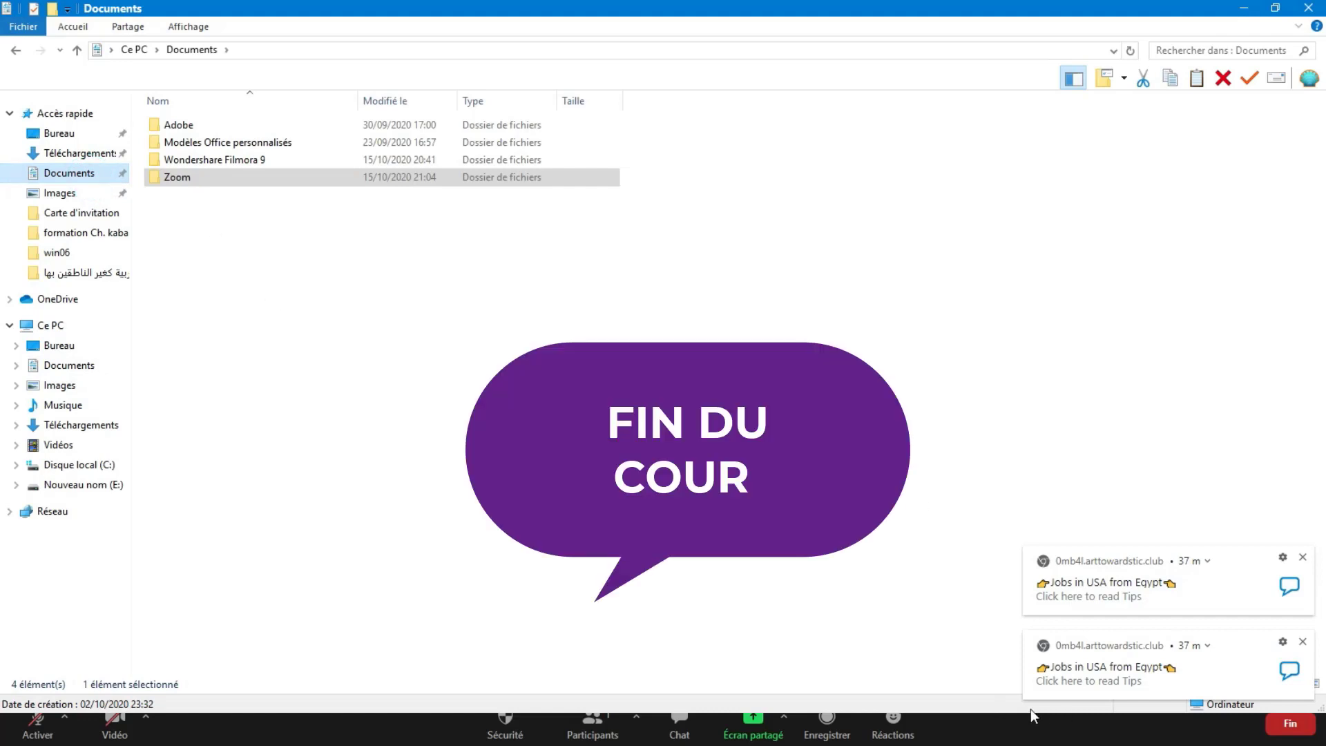
left_click(939, 459)
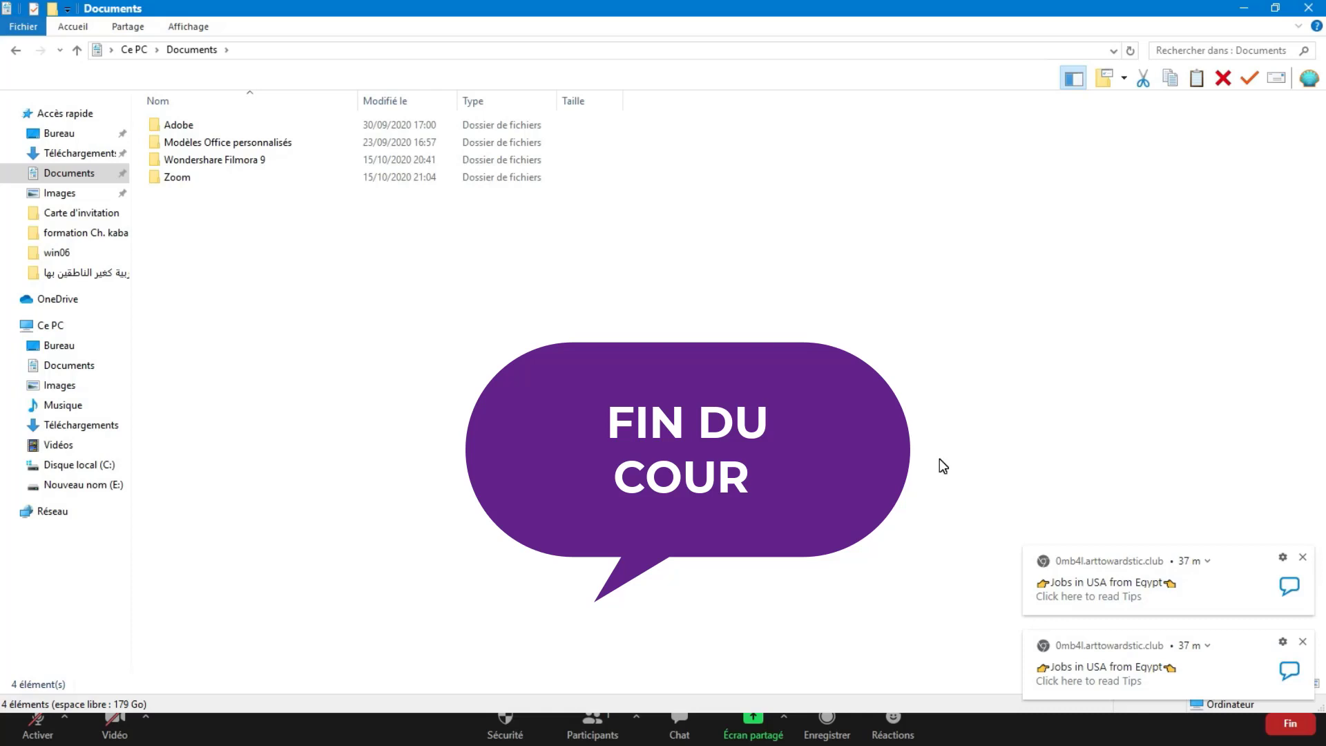
left_click(92, 395)
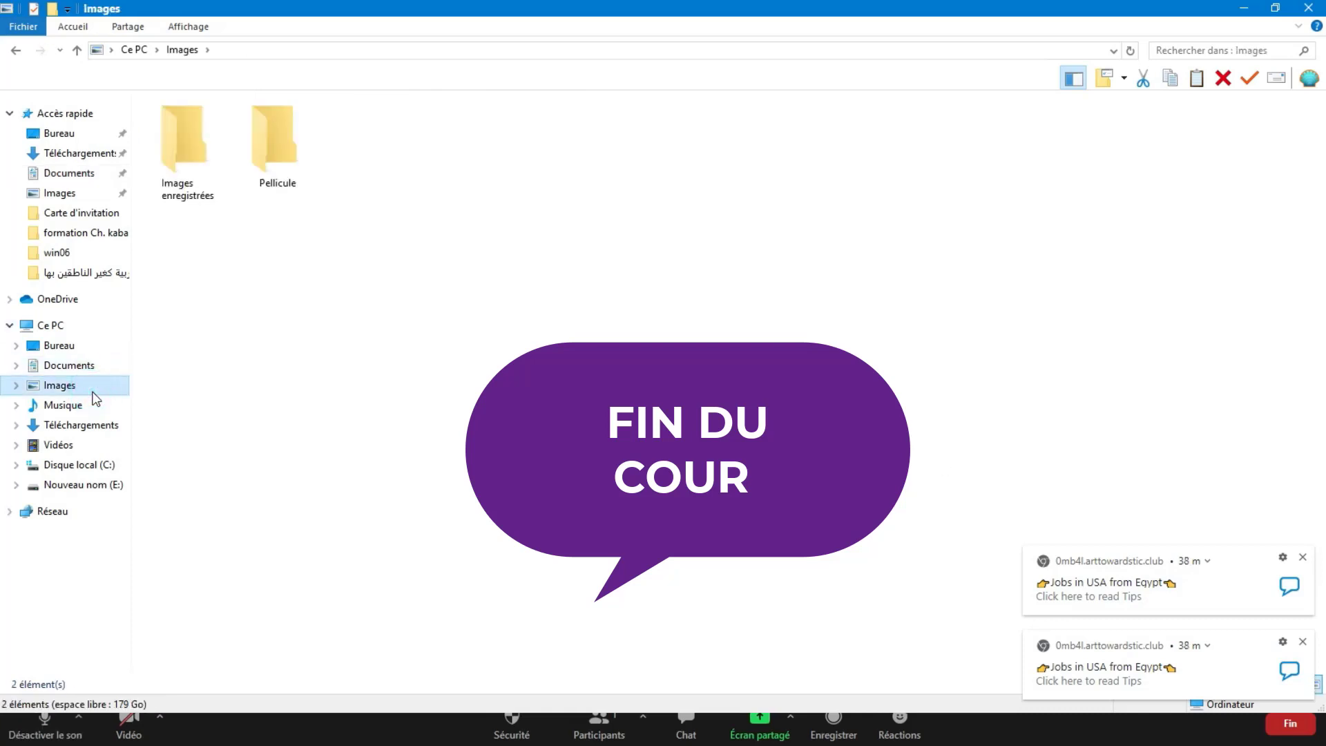
left_click(91, 406)
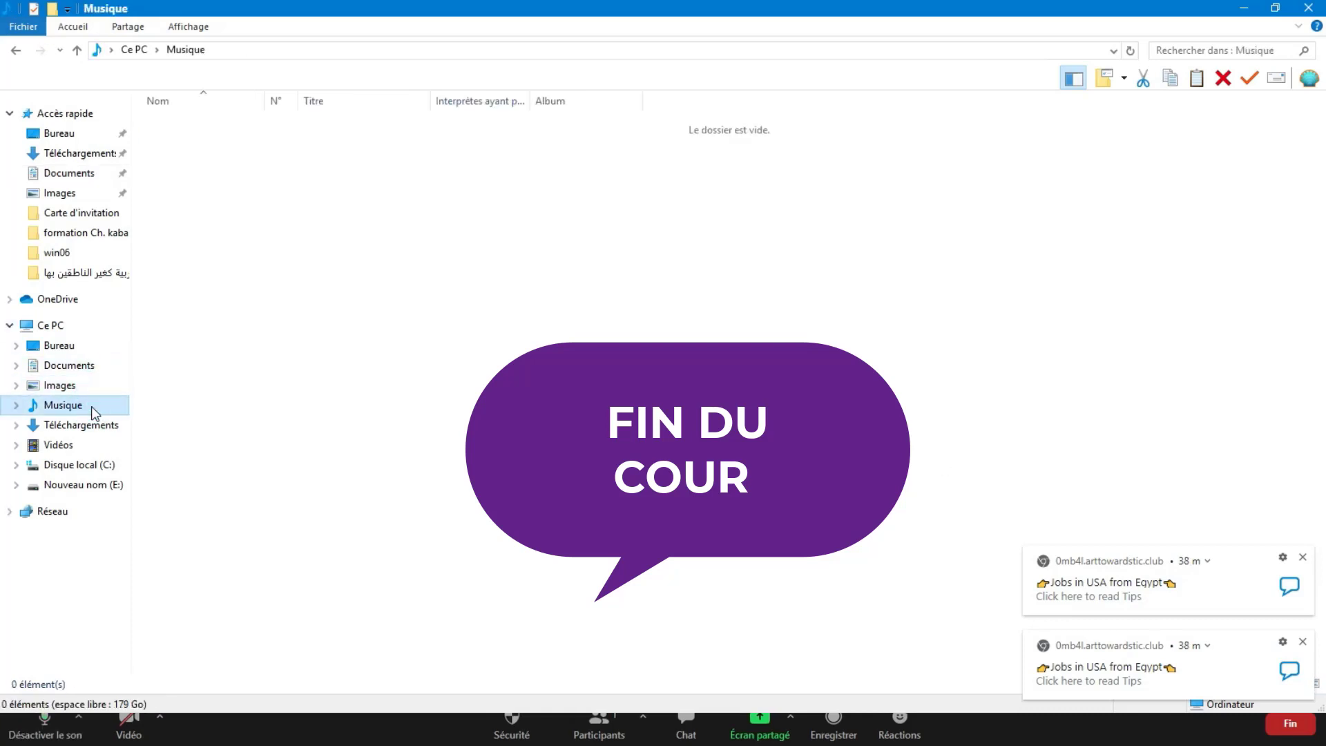